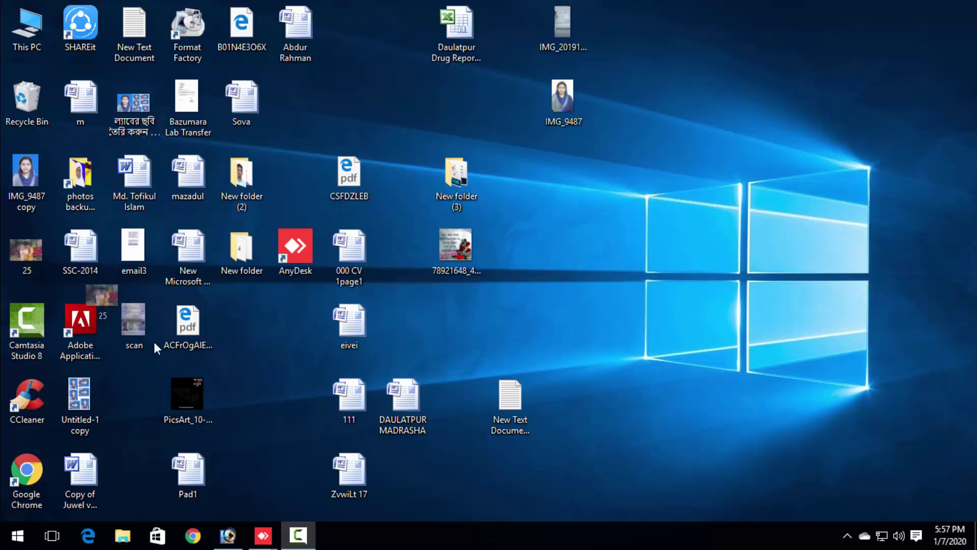
- Open the desktop image 25 in Photoshop and maximize its document window
{"action": "left_click_drag", "start_coordinate": [153, 341], "coordinate": [228, 535]}
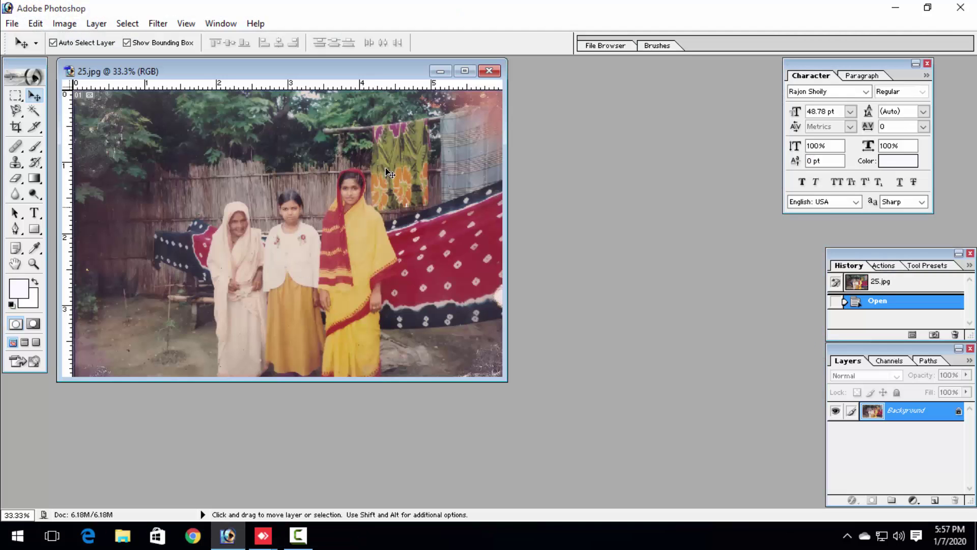
{"action": "left_click", "coordinate": [469, 71]}
{"action": "key", "text": "ctrl+plus"}
{"action": "key", "text": "ctrl+plus"}
{"action": "key", "text": "ctrl+plus"}
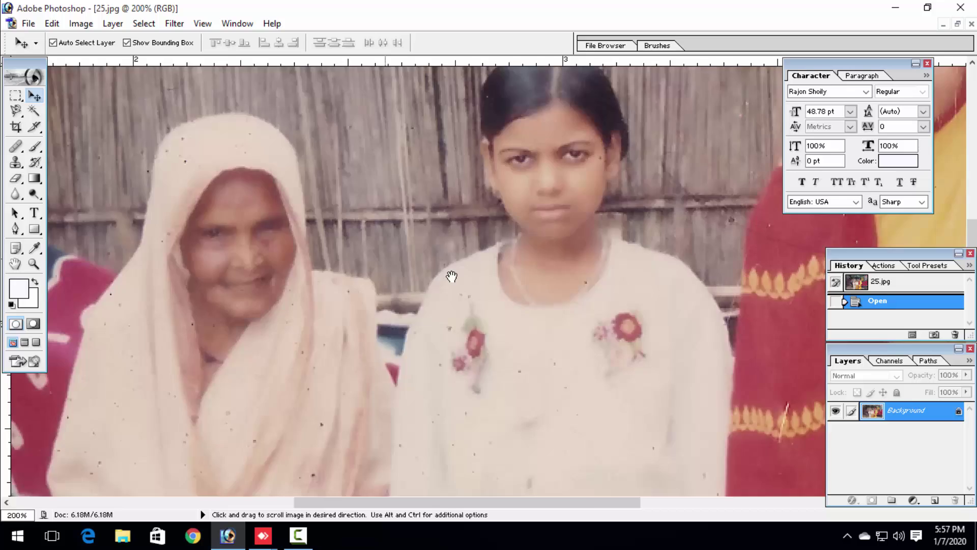
- Select a rectangular strip of bamboo fence above the elderly woman's head, feather it, and duplicate it down over her head covering and forehead
{"action": "left_click_drag", "start_coordinate": [295, 219], "coordinate": [423, 269]}
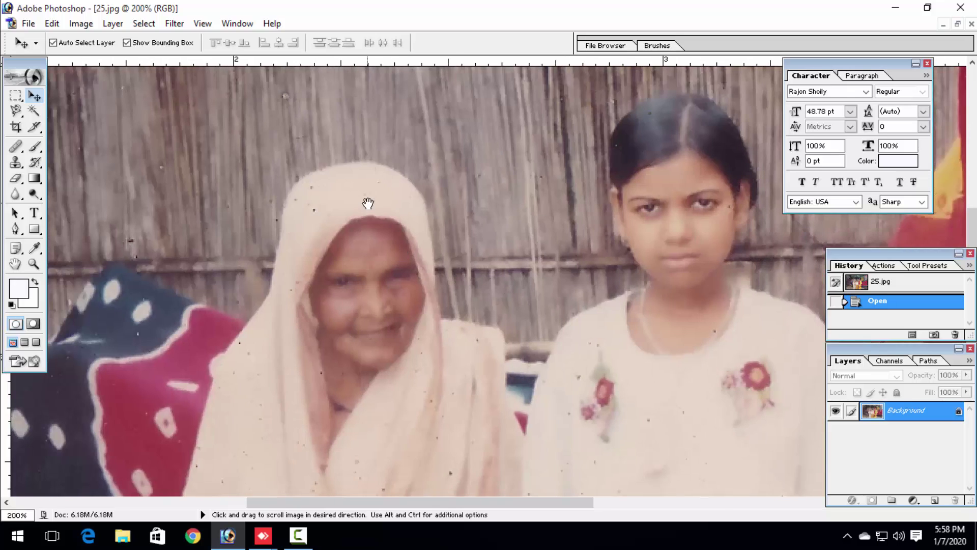
{"action": "left_click_drag", "start_coordinate": [368, 204], "coordinate": [365, 215]}
{"action": "key", "text": "m"}
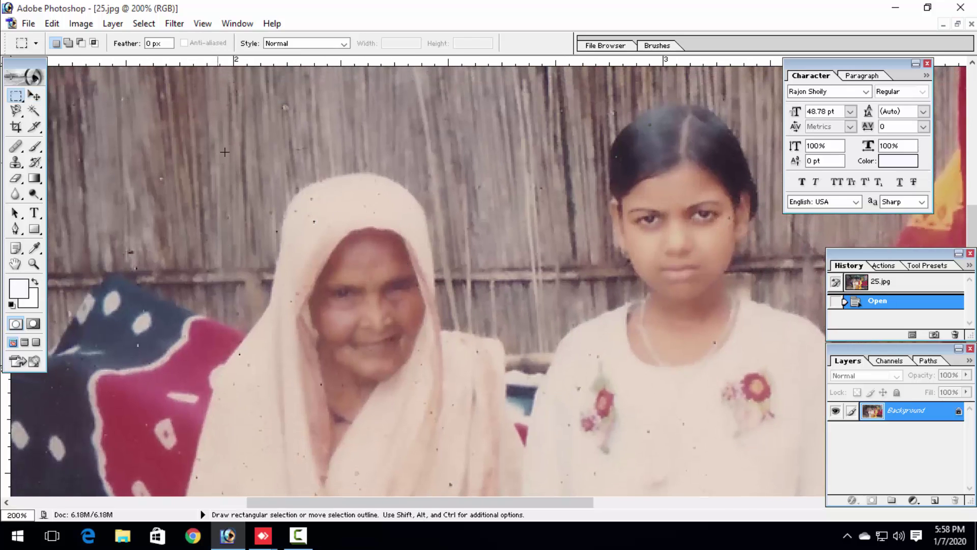
{"action": "left_click_drag", "start_coordinate": [460, 168], "coordinate": [461, 169]}
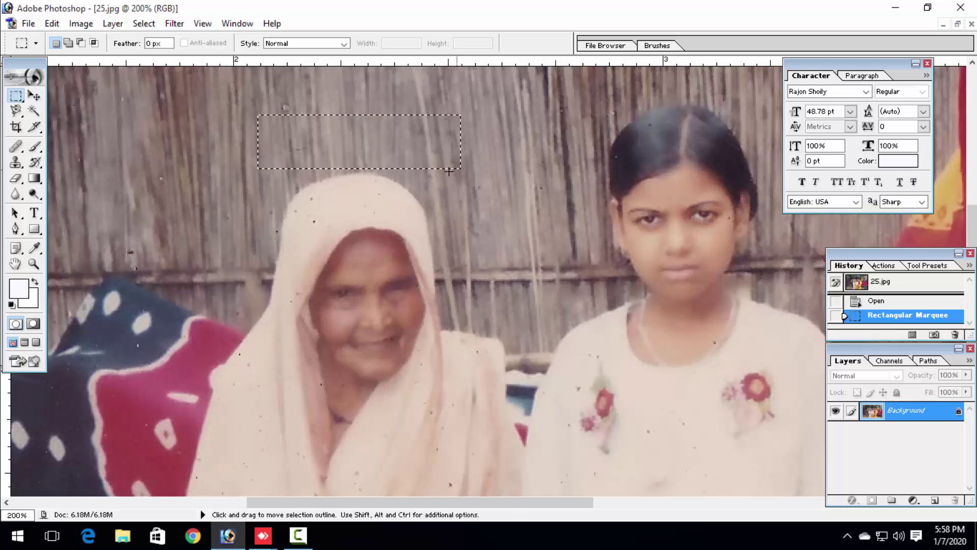
{"action": "key", "text": "v"}
{"action": "key", "text": "ctrl+alt+d"}
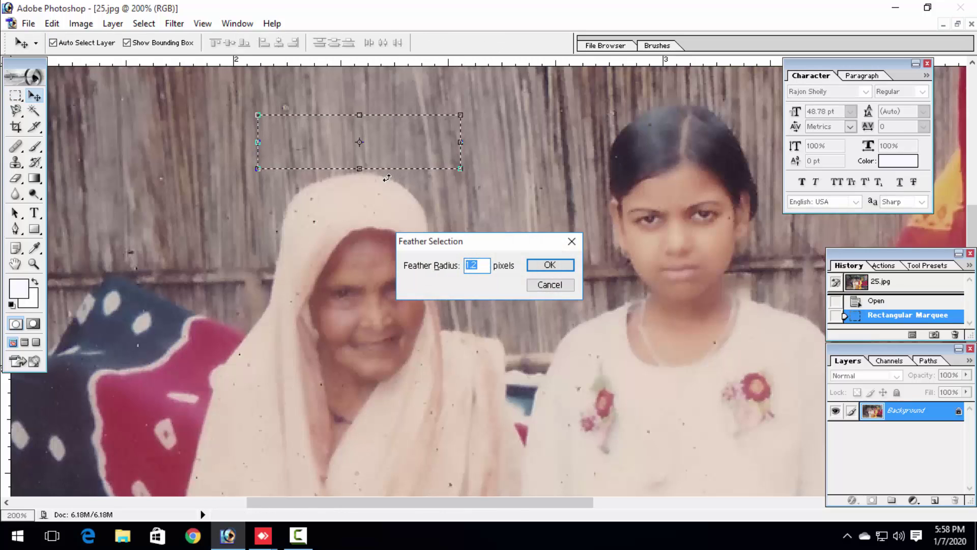
{"action": "key", "text": "Return"}
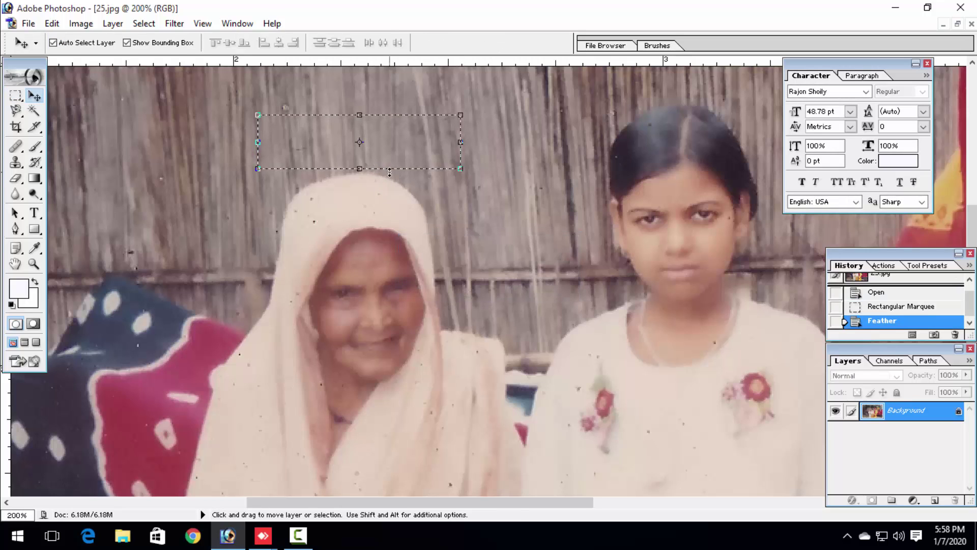
{"action": "left_click_drag", "start_coordinate": [401, 133], "coordinate": [418, 231]}
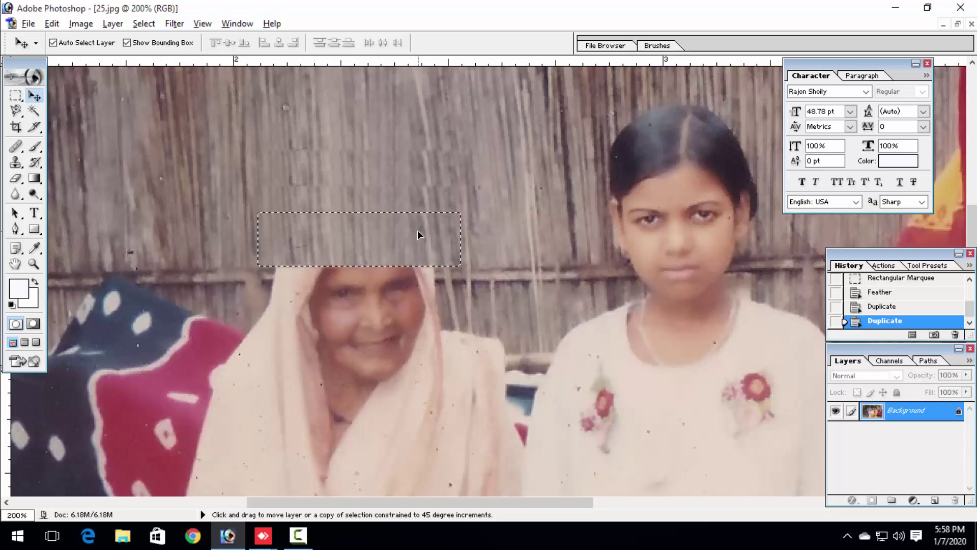
{"action": "key", "text": "ctrl+d"}
- Select a strip of the fence's horizontal rail between the two figures, feather it, and duplicate it across the elderly woman's eyes
{"action": "key", "text": "ctrl+plus"}
{"action": "left_click_drag", "start_coordinate": [491, 235], "coordinate": [467, 231]}
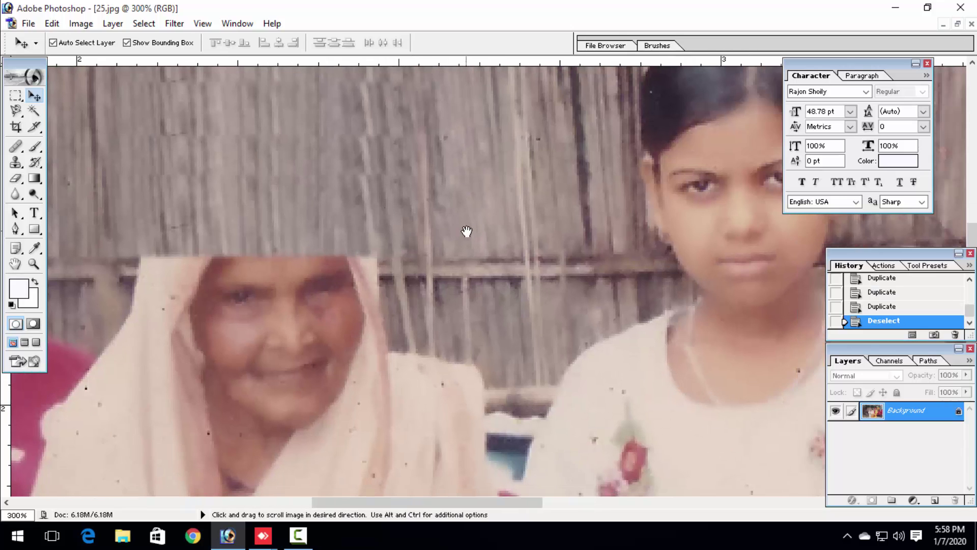
{"action": "key", "text": "m"}
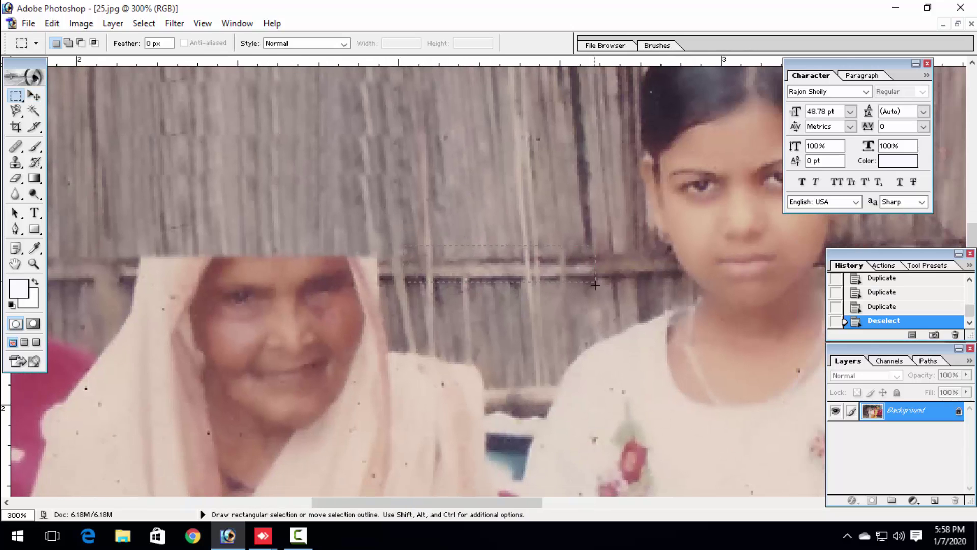
{"action": "left_click_drag", "start_coordinate": [561, 287], "coordinate": [282, 274]}
{"action": "key", "text": "v"}
{"action": "key", "text": "ctrl+alt+d"}
{"action": "key", "text": "Return"}
{"action": "key", "text": "space"}
{"action": "key", "text": "ctrl+d"}
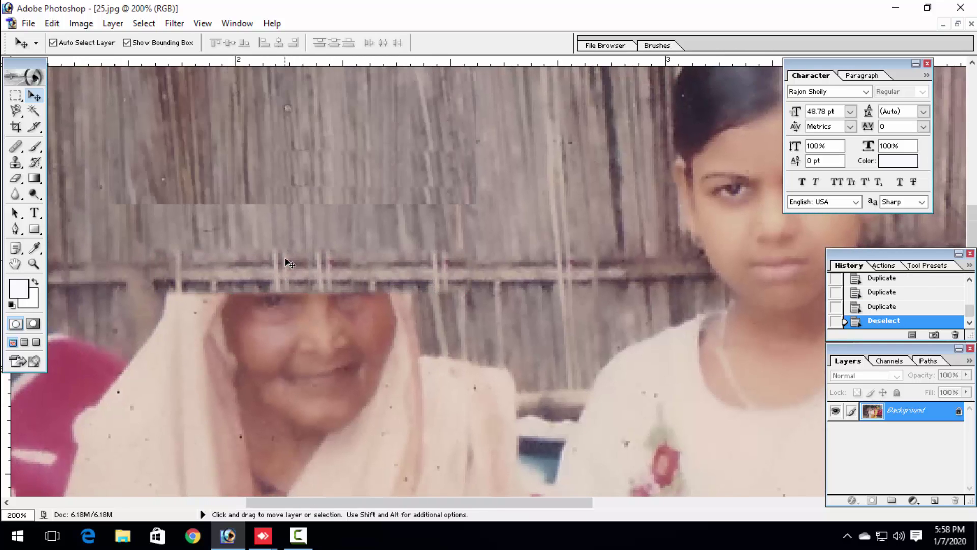
- Select a patch of fence below the rail beside the girl, feather it, and duplicate it over the elderly woman's nose and cheeks
{"action": "key", "text": "ctrl+minus"}
{"action": "key", "text": "ctrl+minus"}
{"action": "key", "text": "ctrl+minus"}
{"action": "key", "text": "ctrl+plus"}
{"action": "key", "text": "ctrl+plus"}
{"action": "key", "text": "ctrl+plus"}
{"action": "left_click_drag", "start_coordinate": [212, 233], "coordinate": [587, 268]}
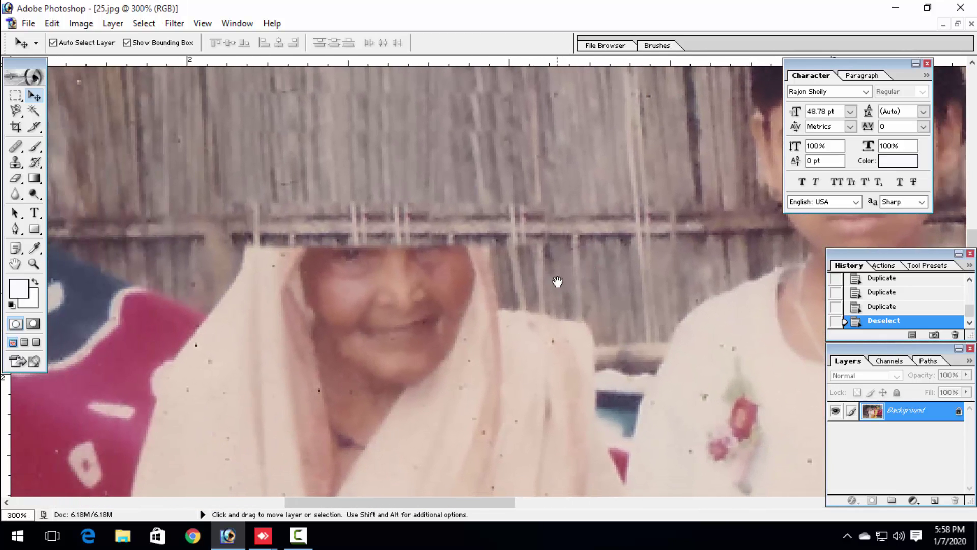
{"action": "key", "text": "m"}
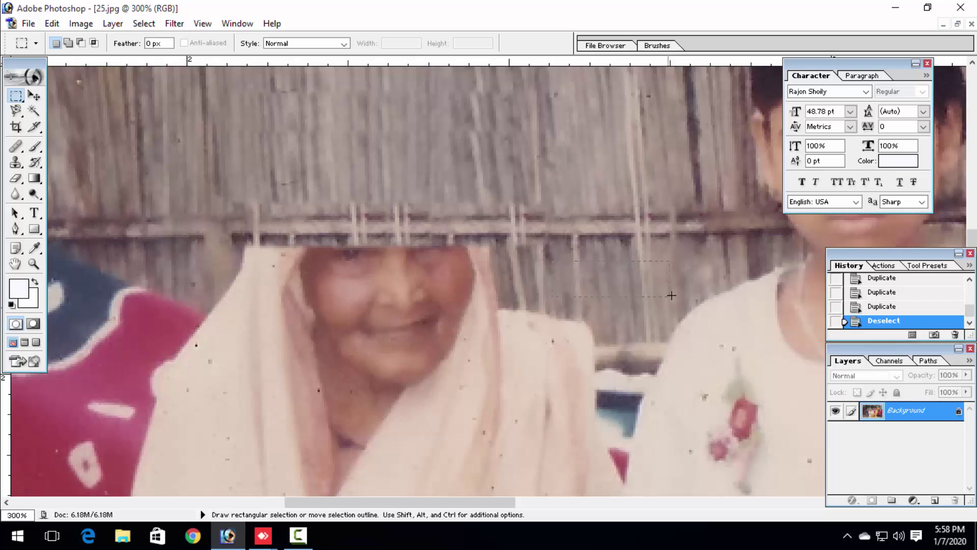
{"action": "left_click_drag", "start_coordinate": [683, 303], "coordinate": [682, 303]}
{"action": "key", "text": "v"}
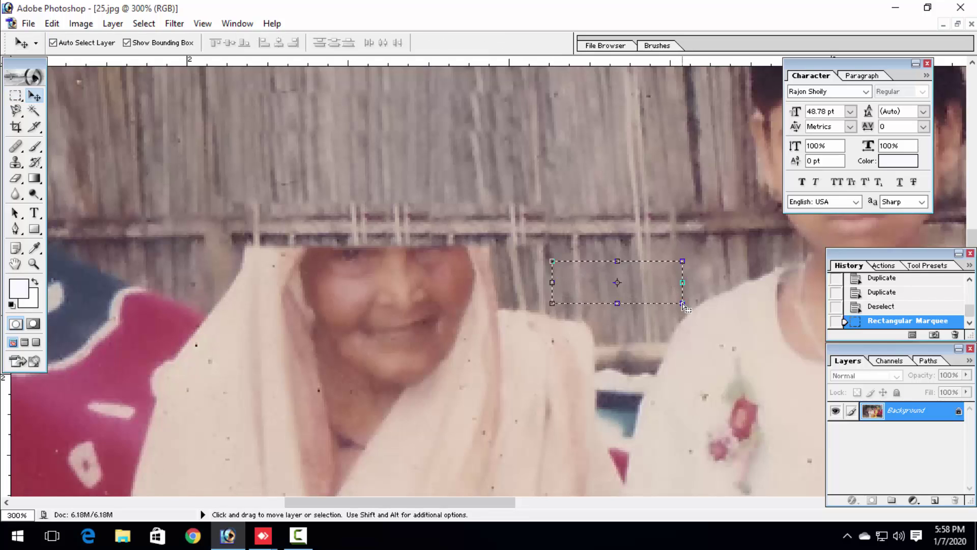
{"action": "key", "text": "ctrl+alt+d"}
{"action": "key", "text": "Return"}
{"action": "left_click_drag", "start_coordinate": [617, 286], "coordinate": [467, 266]}
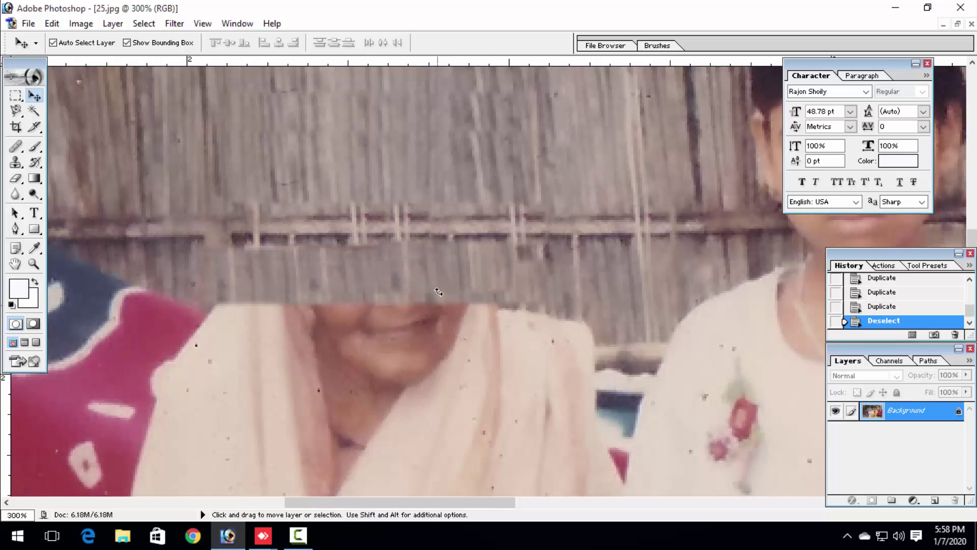
- Using the Healing Brush at size 20, sample the fence and paint it over the elderly woman's shoulder nearest the girl
{"action": "scroll", "coordinate": [439, 291], "scroll_direction": "down", "scroll_amount": 3}
{"action": "scroll", "coordinate": [438, 292], "scroll_direction": "up", "scroll_amount": 3}
{"action": "left_click_drag", "start_coordinate": [359, 331], "coordinate": [482, 284]}
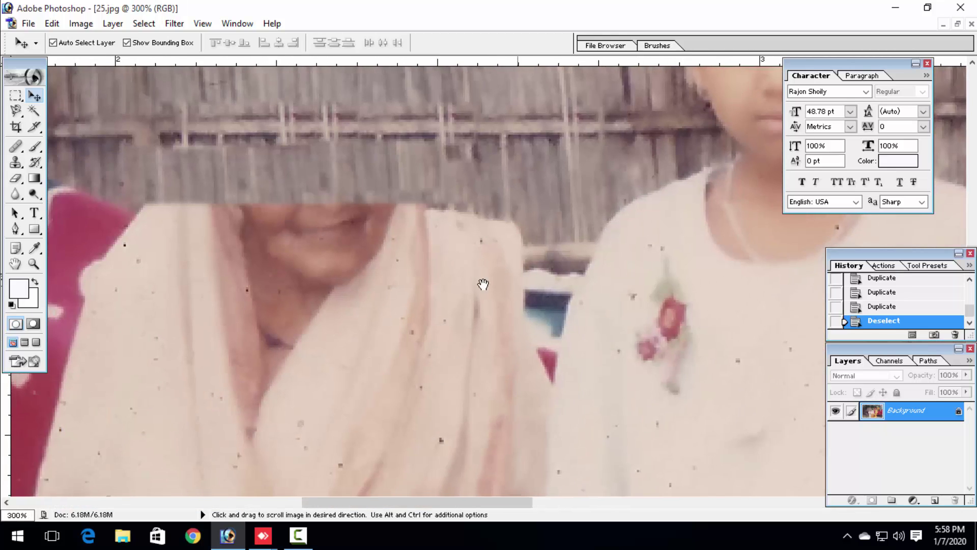
{"action": "mouse_move", "coordinate": [234, 283]}
{"action": "left_mouse_down"}
{"action": "mouse_move", "coordinate": [321, 283]}
{"action": "mouse_move", "coordinate": [473, 262]}
{"action": "mouse_move", "coordinate": [473, 250]}
{"action": "mouse_move", "coordinate": [286, 328]}
{"action": "mouse_move", "coordinate": [297, 321]}
{"action": "left_mouse_up"}
{"action": "left_click_drag", "start_coordinate": [470, 309], "coordinate": [366, 321]}
{"action": "key", "text": "s"}
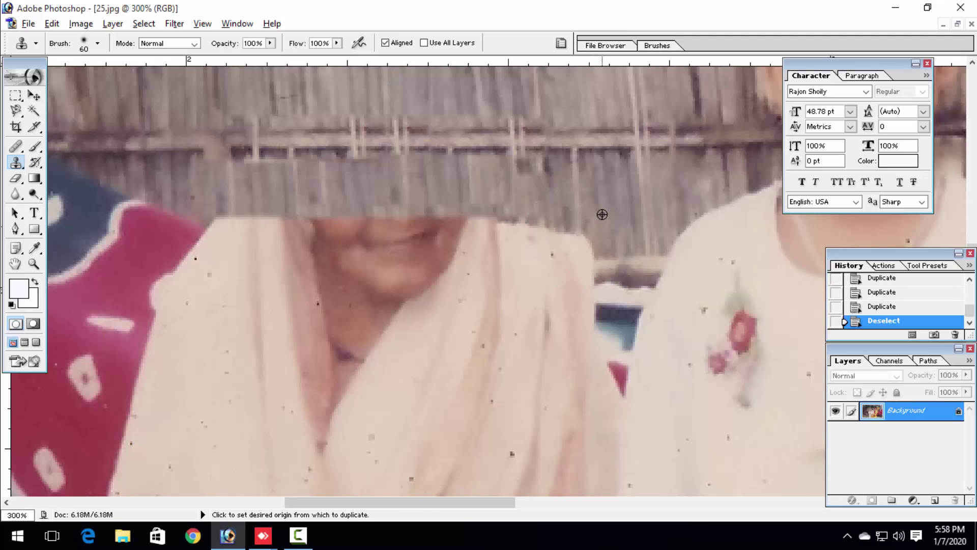
{"action": "left_click", "coordinate": [602, 214], "text": "alt"}
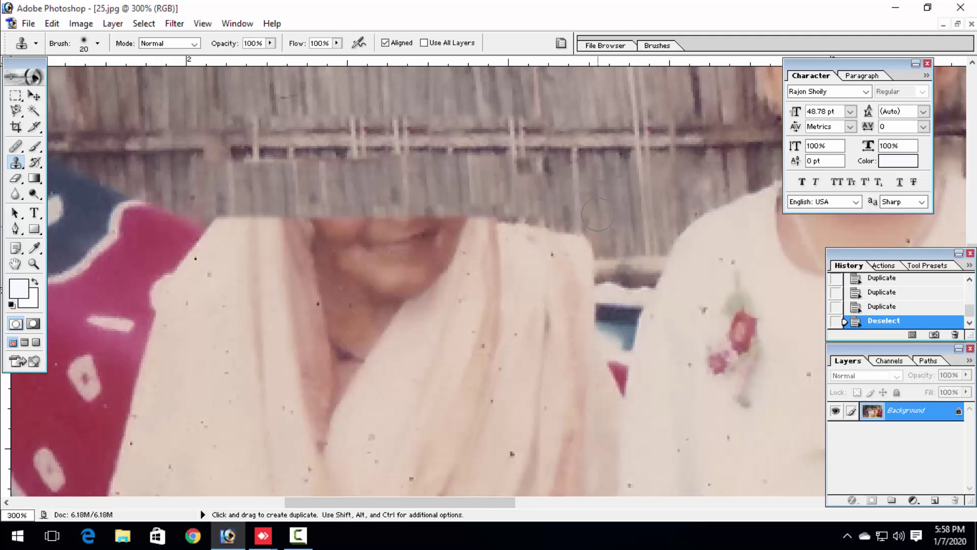
{"action": "key", "text": "j"}
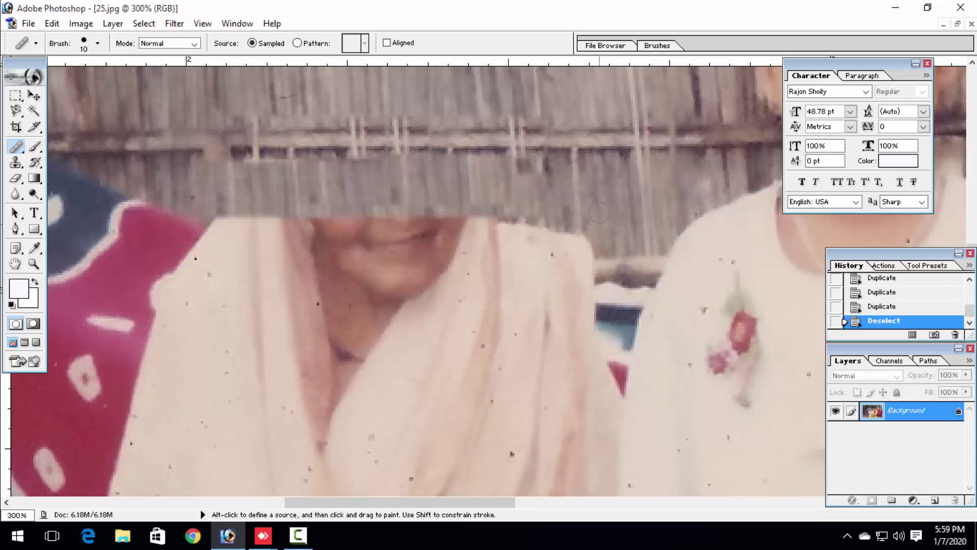
{"action": "left_click", "coordinate": [600, 213], "text": "alt"}
{"action": "left_click", "coordinate": [586, 237]}
{"action": "left_click", "coordinate": [557, 240]}
{"action": "left_click", "coordinate": [516, 235]}
{"action": "left_click", "coordinate": [511, 230]}
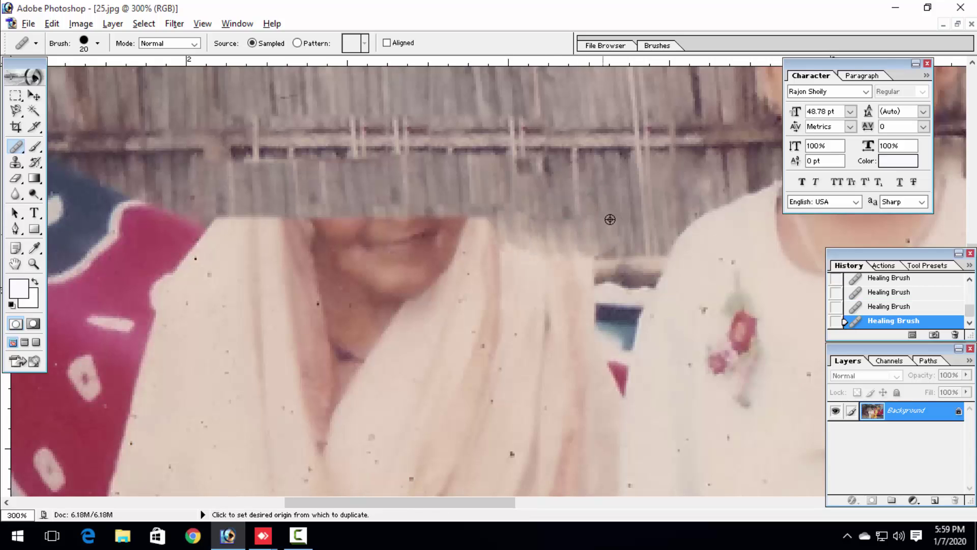
{"action": "left_click", "coordinate": [610, 220], "text": "alt"}
{"action": "left_click", "coordinate": [582, 240]}
- Heal sampled fence texture over the elderly woman's mouth and the upper edge of her shawl toward the red cloth
{"action": "left_click_drag", "start_coordinate": [452, 212], "coordinate": [595, 224]}
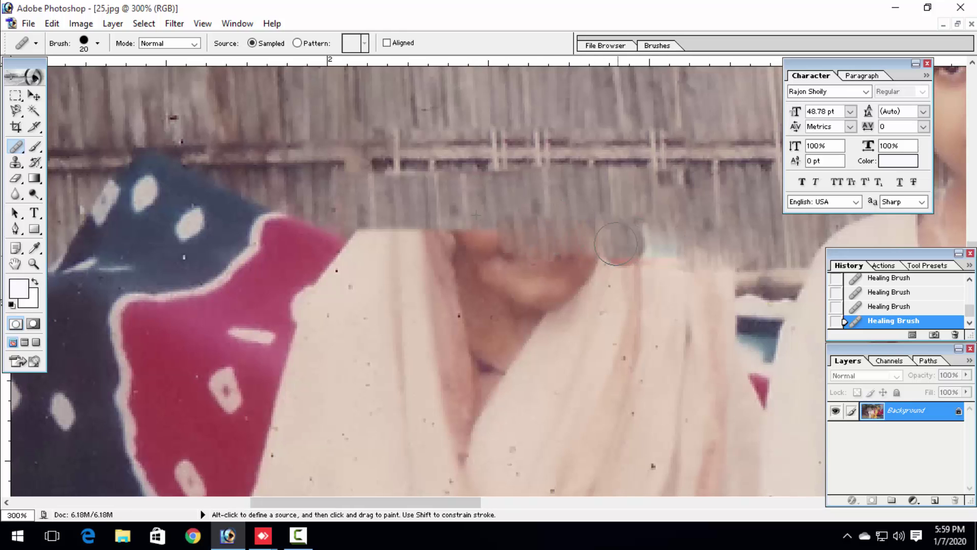
{"action": "mouse_move", "coordinate": [551, 235]}
{"action": "left_mouse_down"}
{"action": "mouse_move", "coordinate": [644, 251]}
{"action": "mouse_move", "coordinate": [501, 260]}
{"action": "left_mouse_up"}
{"action": "left_click", "coordinate": [604, 231], "text": "alt"}
{"action": "left_click_drag", "start_coordinate": [486, 255], "coordinate": [465, 246]}
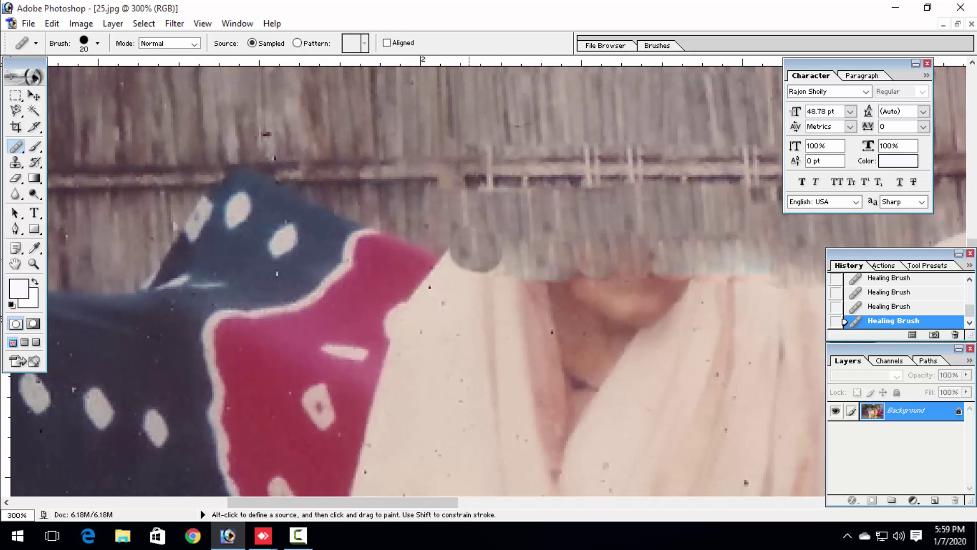
{"action": "left_click_drag", "start_coordinate": [613, 266], "coordinate": [558, 225]}
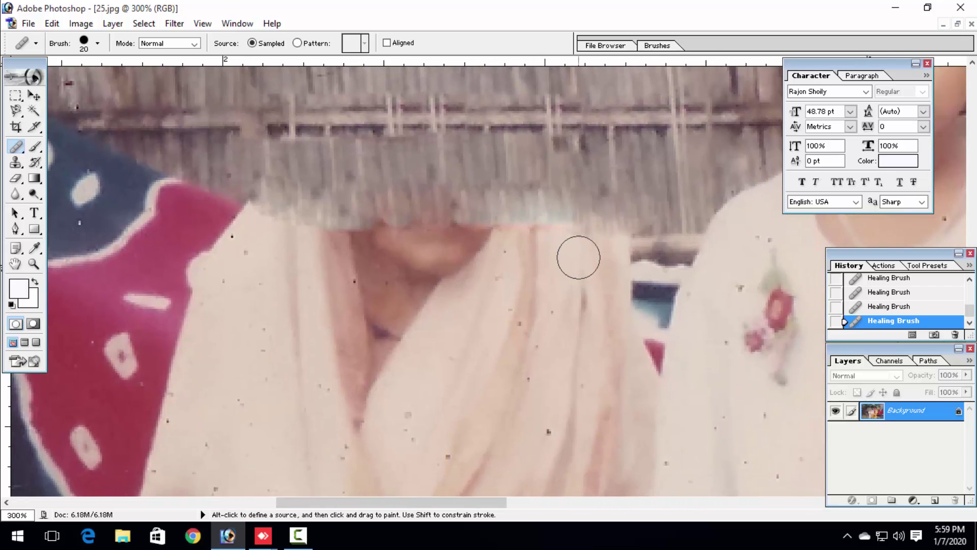
{"action": "left_click_drag", "start_coordinate": [576, 257], "coordinate": [681, 211]}
{"action": "left_click_drag", "start_coordinate": [327, 386], "coordinate": [333, 405]}
{"action": "key", "text": "ctrl+alt+z"}
{"action": "key", "text": "ctrl+alt+z"}
{"action": "key", "text": "ctrl+alt+z"}
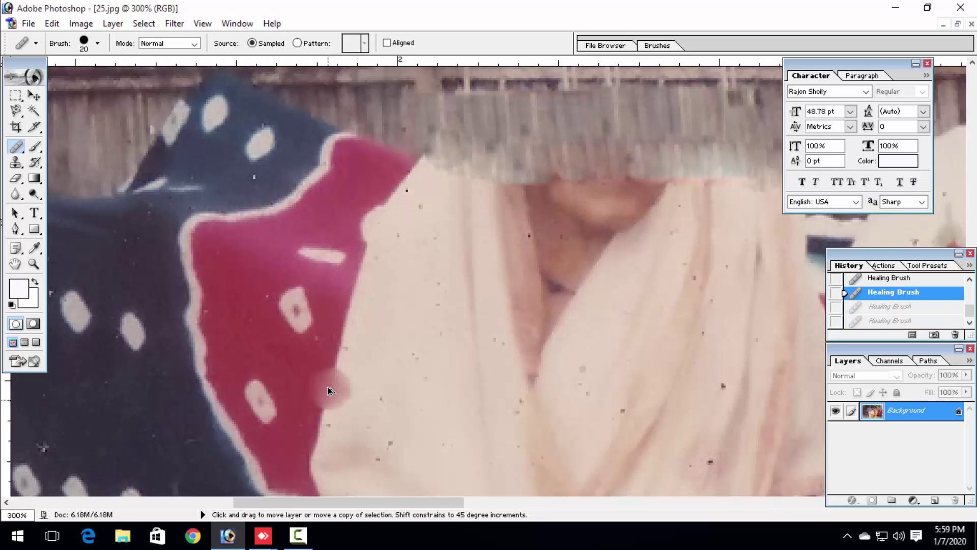
- Clone the red cloth over the lower outer edge of the elderly woman's shawl with the Clone Stamp at size 20
{"action": "key", "text": "s"}
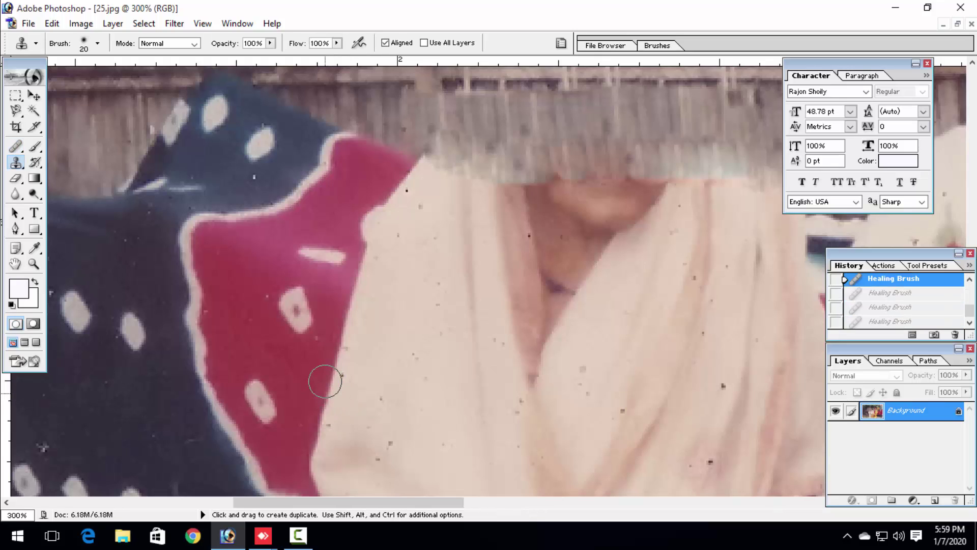
{"action": "mouse_move", "coordinate": [322, 355]}
{"action": "left_mouse_down"}
{"action": "mouse_move", "coordinate": [343, 374]}
{"action": "mouse_move", "coordinate": [332, 470]}
{"action": "left_mouse_up"}
{"action": "left_click_drag", "start_coordinate": [324, 421], "coordinate": [324, 378]}
{"action": "left_click_drag", "start_coordinate": [323, 380], "coordinate": [335, 400]}
{"action": "left_click_drag", "start_coordinate": [337, 357], "coordinate": [333, 377]}
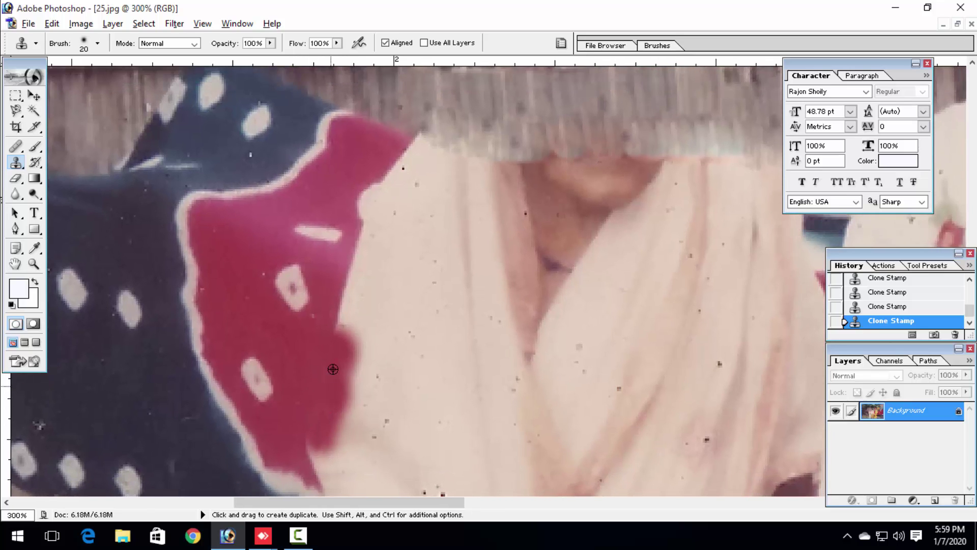
- Resample the red cloth and clone it upward along the shawl's outer edge, over the fold near the shoulder
{"action": "left_click", "coordinate": [333, 370], "text": "alt"}
{"action": "left_click_drag", "start_coordinate": [351, 321], "coordinate": [367, 233]}
{"action": "left_click", "coordinate": [359, 309], "text": "alt"}
{"action": "left_click_drag", "start_coordinate": [366, 246], "coordinate": [361, 317]}
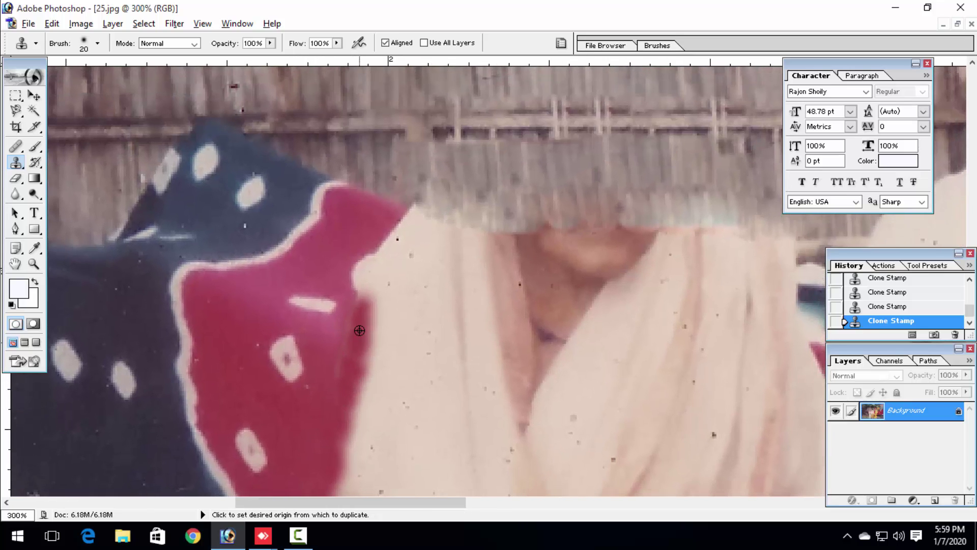
{"action": "left_click", "coordinate": [362, 234], "text": "alt"}
{"action": "left_click_drag", "start_coordinate": [392, 247], "coordinate": [380, 311]}
{"action": "left_click", "coordinate": [374, 255], "text": "alt"}
{"action": "left_click_drag", "start_coordinate": [376, 308], "coordinate": [377, 279]}
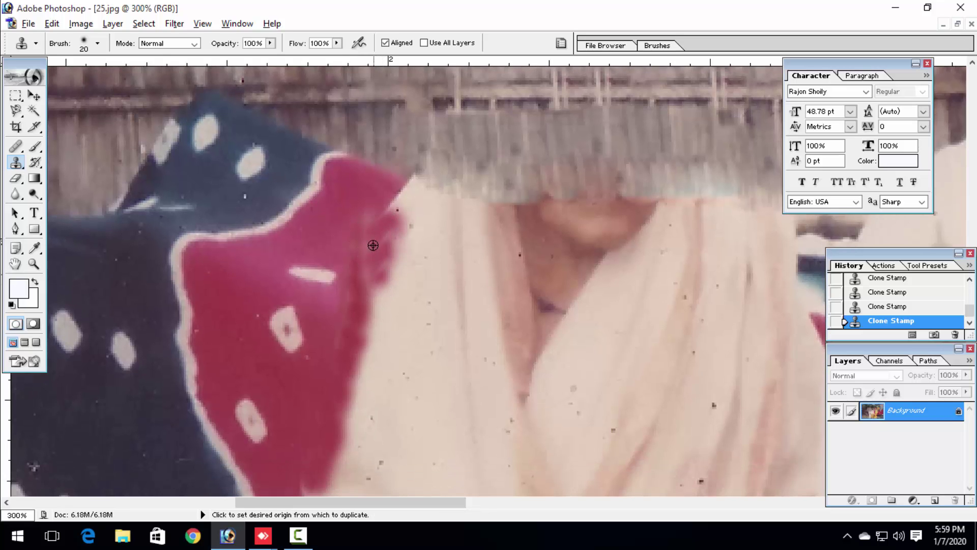
- Clone more red cloth over the middle and lower parts of the shawl's outer edge, resampling the source between strokes
{"action": "key", "text": "alt+space"}
{"action": "left_click_drag", "start_coordinate": [330, 317], "coordinate": [343, 279]}
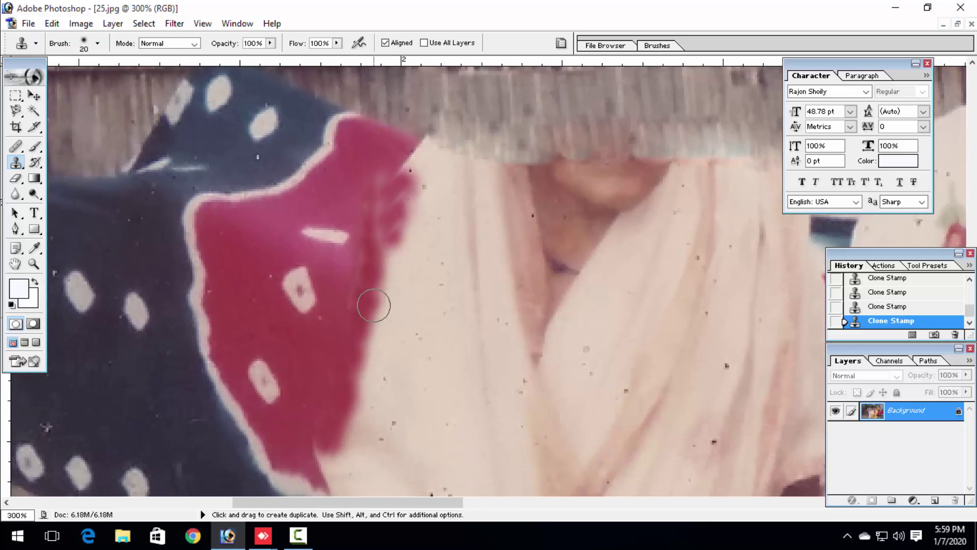
{"action": "mouse_move", "coordinate": [385, 305]}
{"action": "left_mouse_down"}
{"action": "mouse_move", "coordinate": [374, 362]}
{"action": "mouse_move", "coordinate": [346, 353]}
{"action": "mouse_move", "coordinate": [372, 368]}
{"action": "left_mouse_up"}
{"action": "left_click", "coordinate": [356, 355], "text": "alt"}
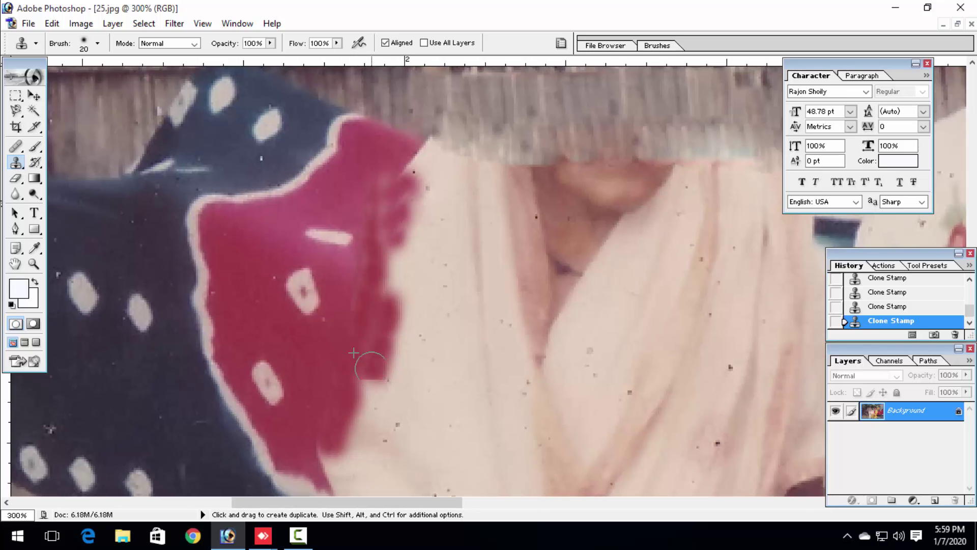
{"action": "mouse_move", "coordinate": [356, 428]}
{"action": "left_mouse_down"}
{"action": "mouse_move", "coordinate": [369, 338]}
{"action": "mouse_move", "coordinate": [309, 314]}
{"action": "left_mouse_up"}
{"action": "left_click", "coordinate": [307, 326], "text": "alt"}
{"action": "mouse_move", "coordinate": [326, 360]}
{"action": "left_mouse_down"}
{"action": "mouse_move", "coordinate": [358, 327]}
{"action": "mouse_move", "coordinate": [340, 322]}
{"action": "mouse_move", "coordinate": [321, 386]}
{"action": "mouse_move", "coordinate": [362, 345]}
{"action": "mouse_move", "coordinate": [356, 253]}
{"action": "mouse_move", "coordinate": [359, 301]}
{"action": "mouse_move", "coordinate": [352, 288]}
{"action": "mouse_move", "coordinate": [322, 290]}
{"action": "left_mouse_up"}
{"action": "left_click", "coordinate": [348, 315], "text": "alt"}
{"action": "left_click", "coordinate": [371, 291]}
- Resample the red cloth and clone it over the upper part of the shawl beside the white cloth mark
{"action": "left_click", "coordinate": [351, 342], "text": "alt"}
{"action": "left_click", "coordinate": [307, 275], "text": "alt"}
{"action": "left_click", "coordinate": [360, 220]}
{"action": "mouse_move", "coordinate": [352, 247]}
{"action": "left_mouse_down"}
{"action": "mouse_move", "coordinate": [364, 259]}
{"action": "mouse_move", "coordinate": [364, 224]}
{"action": "left_mouse_up"}
{"action": "left_click", "coordinate": [363, 200], "text": "alt"}
{"action": "left_click", "coordinate": [346, 209], "text": "alt"}
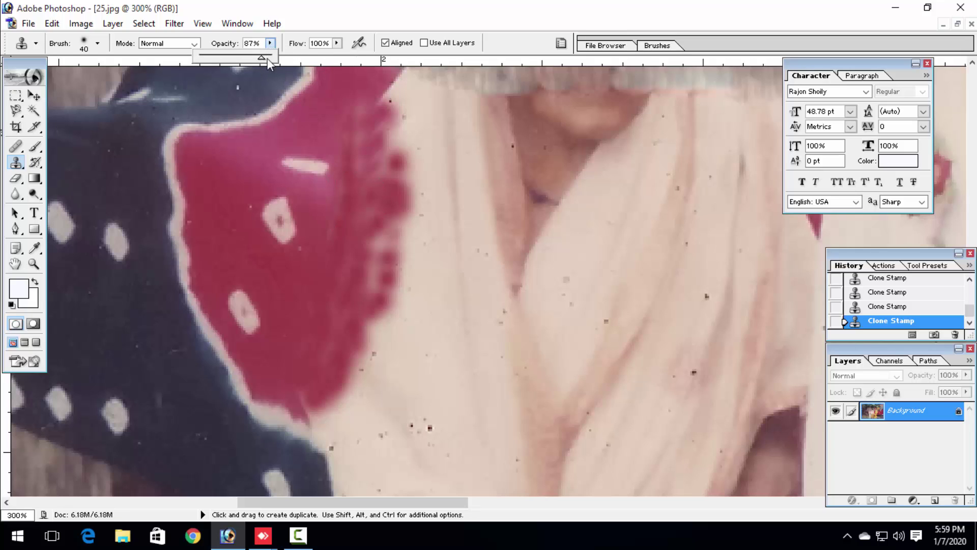
- Set the Clone Stamp to 87% opacity and 85% flow, and clone red cloth farther into the lower shawl at brush size 40
{"action": "left_click", "coordinate": [338, 45]}
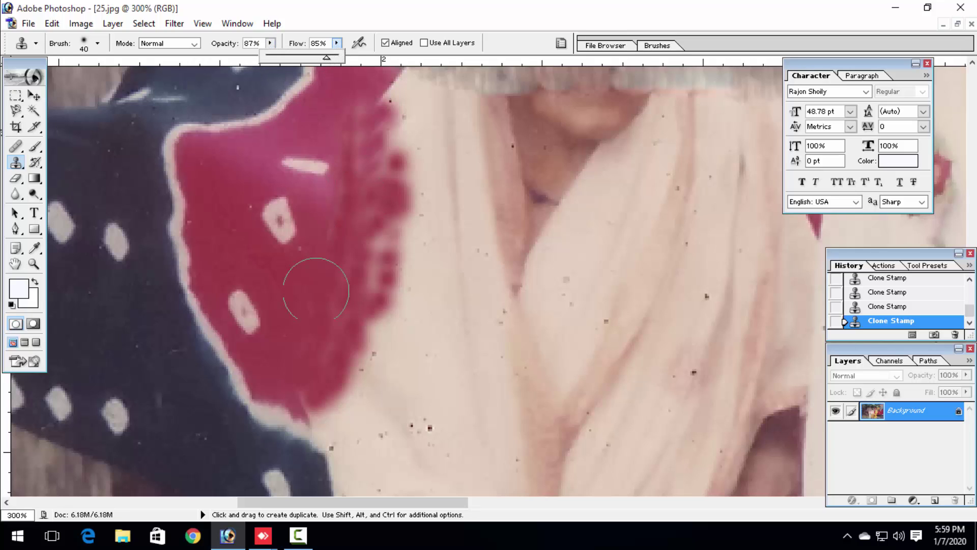
{"action": "left_click", "coordinate": [356, 323]}
{"action": "mouse_move", "coordinate": [356, 323]}
{"action": "left_mouse_down"}
{"action": "mouse_move", "coordinate": [398, 356]}
{"action": "mouse_move", "coordinate": [385, 380]}
{"action": "mouse_move", "coordinate": [355, 388]}
{"action": "left_mouse_up"}
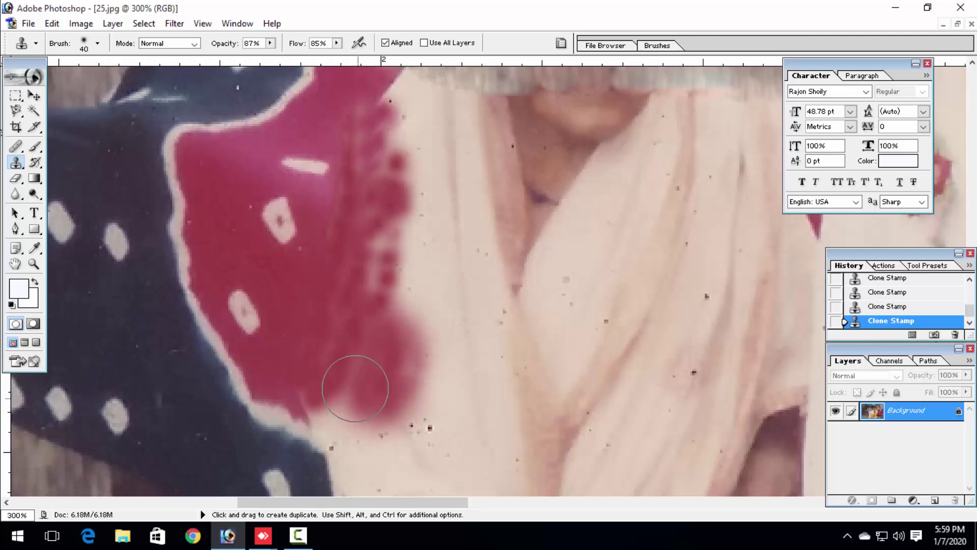
{"action": "left_click", "coordinate": [350, 365], "text": "alt"}
{"action": "left_click_drag", "start_coordinate": [356, 424], "coordinate": [335, 414]}
{"action": "key", "text": "space"}
{"action": "left_click_drag", "start_coordinate": [361, 289], "coordinate": [326, 354]}
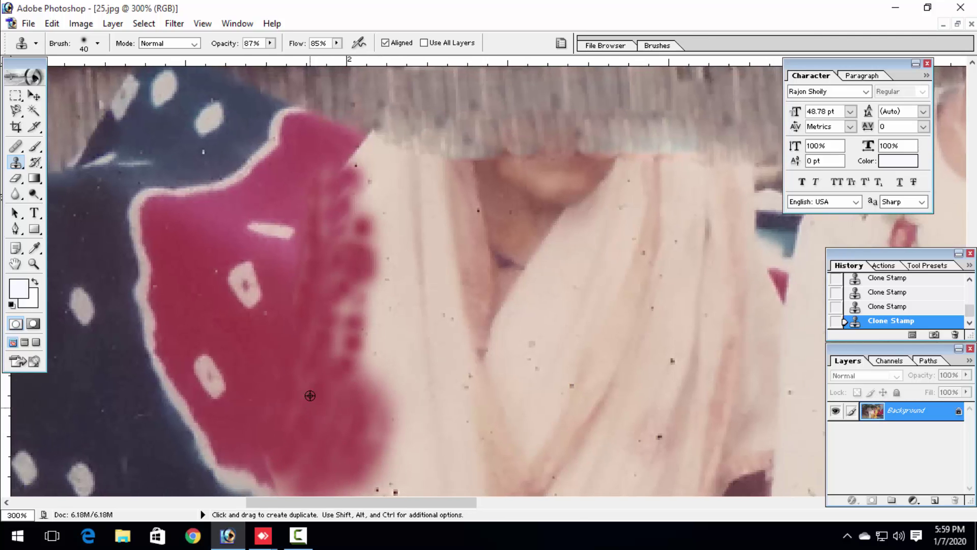
{"action": "mouse_move", "coordinate": [310, 395]}
{"action": "left_mouse_down"}
{"action": "mouse_move", "coordinate": [388, 328]}
{"action": "mouse_move", "coordinate": [343, 323]}
{"action": "mouse_move", "coordinate": [333, 360]}
{"action": "left_mouse_up"}
{"action": "key", "text": "space"}
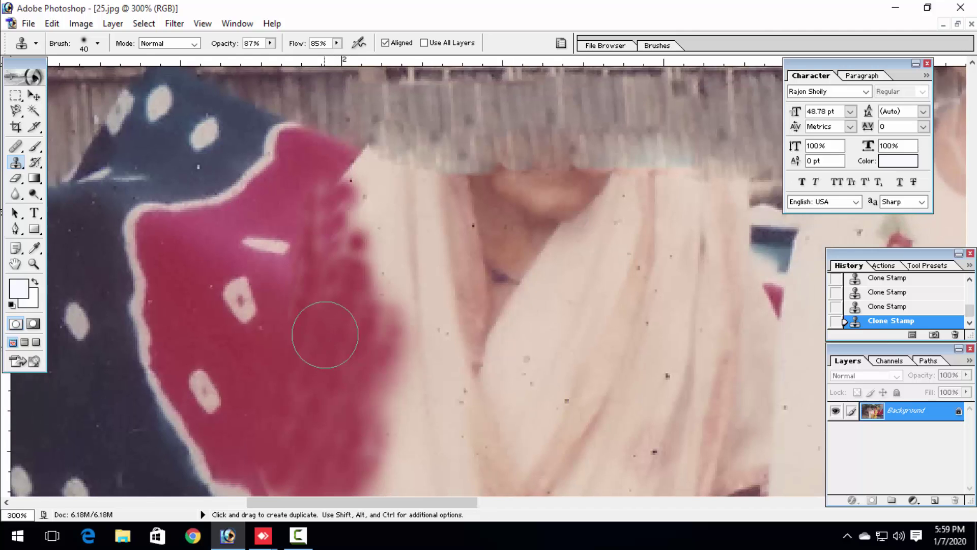
- Resample the red cloth and clone it over the middle and upper outer edge of the white shawl
{"action": "key", "text": "alt"}
{"action": "left_click", "coordinate": [374, 351], "text": "alt"}
{"action": "left_click_drag", "start_coordinate": [393, 340], "coordinate": [391, 352]}
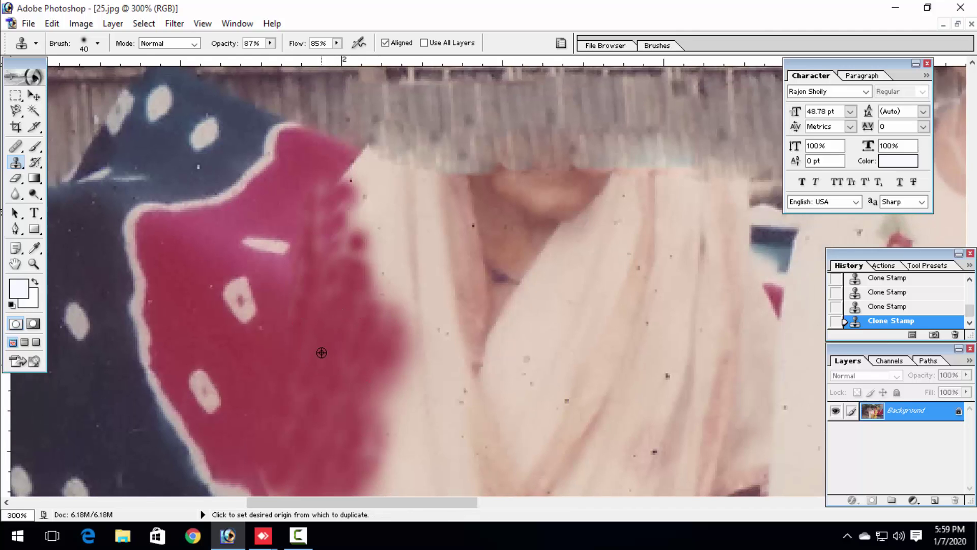
{"action": "left_click", "coordinate": [380, 326], "text": "alt"}
{"action": "mouse_move", "coordinate": [395, 299]}
{"action": "left_mouse_down"}
{"action": "mouse_move", "coordinate": [375, 262]}
{"action": "mouse_move", "coordinate": [386, 229]}
{"action": "left_mouse_up"}
{"action": "key", "text": "space"}
{"action": "left_click_drag", "start_coordinate": [378, 290], "coordinate": [383, 319]}
{"action": "left_click_drag", "start_coordinate": [379, 265], "coordinate": [345, 278]}
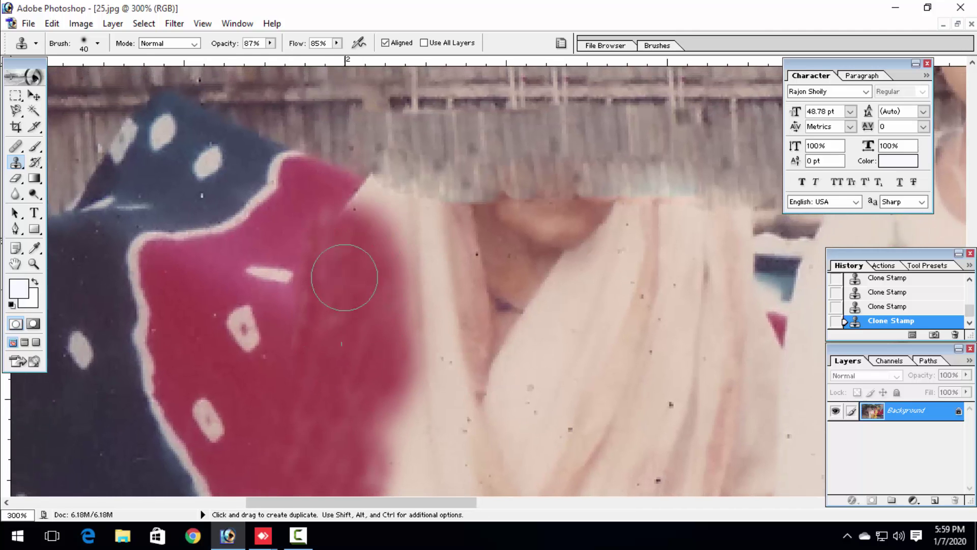
- Clone more red cloth over the pale strip running down the shawl beside the neck, resampling the source between strokes
{"action": "scroll", "coordinate": [336, 255], "scroll_direction": "down", "scroll_amount": 3}
{"action": "left_click_drag", "start_coordinate": [332, 335], "coordinate": [295, 270]}
{"action": "left_click", "coordinate": [314, 247], "text": "alt"}
{"action": "mouse_move", "coordinate": [361, 305]}
{"action": "left_mouse_down"}
{"action": "mouse_move", "coordinate": [339, 372]}
{"action": "mouse_move", "coordinate": [352, 293]}
{"action": "mouse_move", "coordinate": [336, 316]}
{"action": "left_mouse_up"}
{"action": "left_click", "coordinate": [338, 243], "text": "alt"}
{"action": "key", "text": "space"}
{"action": "left_click_drag", "start_coordinate": [311, 302], "coordinate": [278, 377]}
{"action": "mouse_move", "coordinate": [514, 255]}
{"action": "left_mouse_down"}
{"action": "mouse_move", "coordinate": [380, 307]}
{"action": "mouse_move", "coordinate": [305, 351]}
{"action": "left_mouse_up"}
{"action": "left_click_drag", "start_coordinate": [381, 312], "coordinate": [377, 441]}
{"action": "mouse_move", "coordinate": [349, 354]}
{"action": "left_mouse_down"}
{"action": "mouse_move", "coordinate": [373, 327]}
{"action": "mouse_move", "coordinate": [423, 323]}
{"action": "mouse_move", "coordinate": [558, 223]}
{"action": "left_mouse_up"}
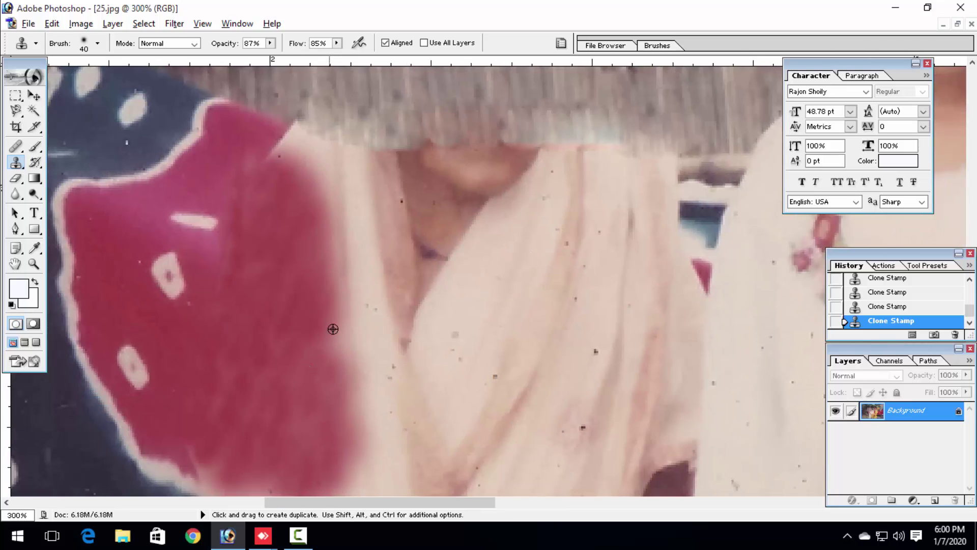
{"action": "mouse_move", "coordinate": [305, 169]}
{"action": "left_mouse_down"}
{"action": "mouse_move", "coordinate": [278, 160]}
{"action": "mouse_move", "coordinate": [360, 244]}
{"action": "mouse_move", "coordinate": [365, 405]}
{"action": "left_mouse_up"}
- Resample the red cloth and clone it over the lower shawl folds above the woman's hand
{"action": "left_click_drag", "start_coordinate": [347, 388], "coordinate": [349, 268]}
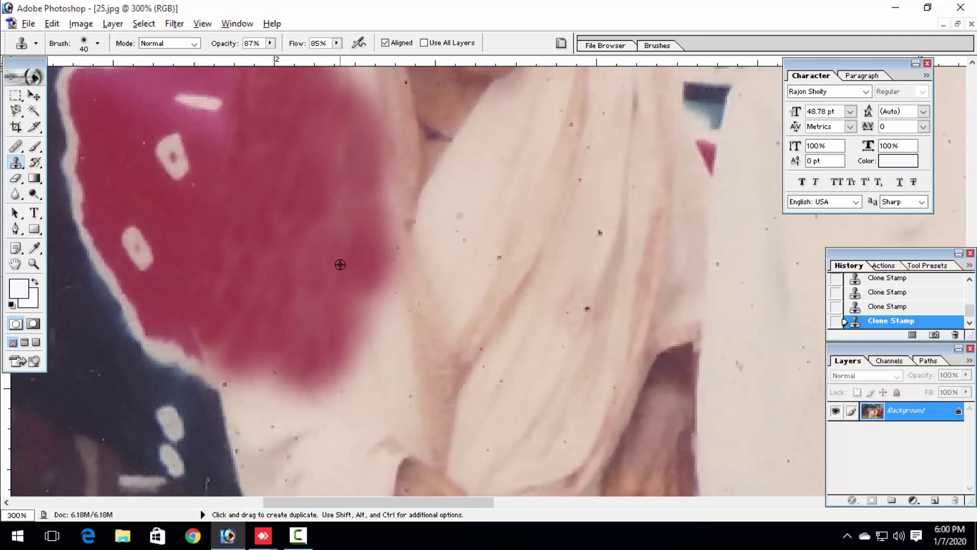
{"action": "left_click", "coordinate": [340, 264], "text": "alt"}
{"action": "left_click_drag", "start_coordinate": [391, 316], "coordinate": [367, 364]}
{"action": "left_click_drag", "start_coordinate": [324, 293], "coordinate": [331, 329]}
{"action": "mouse_move", "coordinate": [400, 268]}
{"action": "left_mouse_down"}
{"action": "mouse_move", "coordinate": [396, 237]}
{"action": "mouse_move", "coordinate": [377, 324]}
{"action": "left_mouse_up"}
- Clone red cloth over the pale shoulder patch and the side of the neck below the fence strip
{"action": "scroll", "coordinate": [407, 290], "scroll_direction": "up", "scroll_amount": 2}
{"action": "left_click", "coordinate": [377, 295], "text": "alt"}
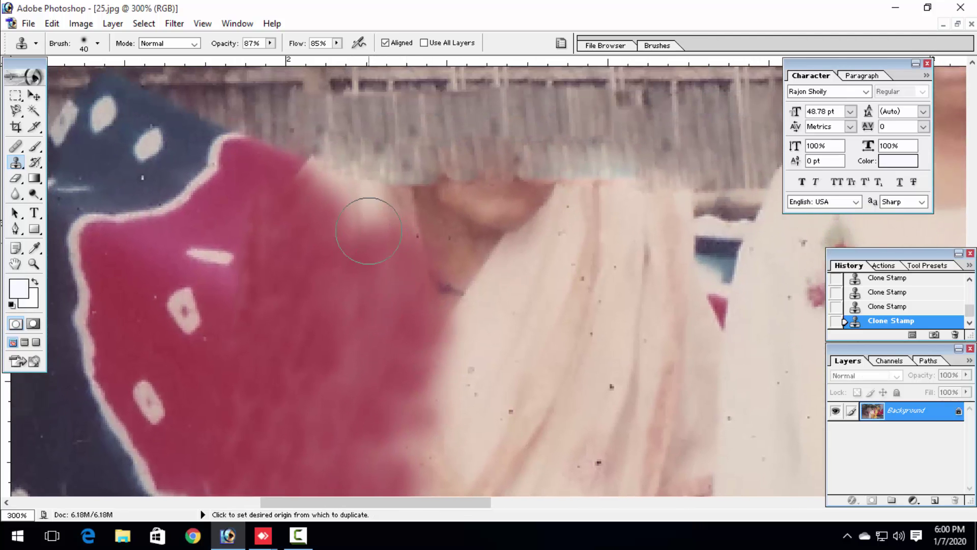
{"action": "left_click_drag", "start_coordinate": [365, 227], "coordinate": [303, 196]}
{"action": "left_click_drag", "start_coordinate": [360, 279], "coordinate": [291, 224]}
{"action": "left_click", "coordinate": [321, 281], "text": "alt"}
{"action": "mouse_move", "coordinate": [376, 265]}
{"action": "left_mouse_down"}
{"action": "mouse_move", "coordinate": [380, 325]}
{"action": "mouse_move", "coordinate": [347, 363]}
{"action": "left_mouse_up"}
- Resample the red cloth and clone it farther over the shawl folds below the chin
{"action": "scroll", "coordinate": [321, 354], "scroll_direction": "down", "scroll_amount": 2}
{"action": "scroll", "coordinate": [342, 337], "scroll_direction": "up", "scroll_amount": 1}
{"action": "left_click_drag", "start_coordinate": [412, 255], "coordinate": [348, 184]}
{"action": "left_click_drag", "start_coordinate": [397, 309], "coordinate": [386, 247]}
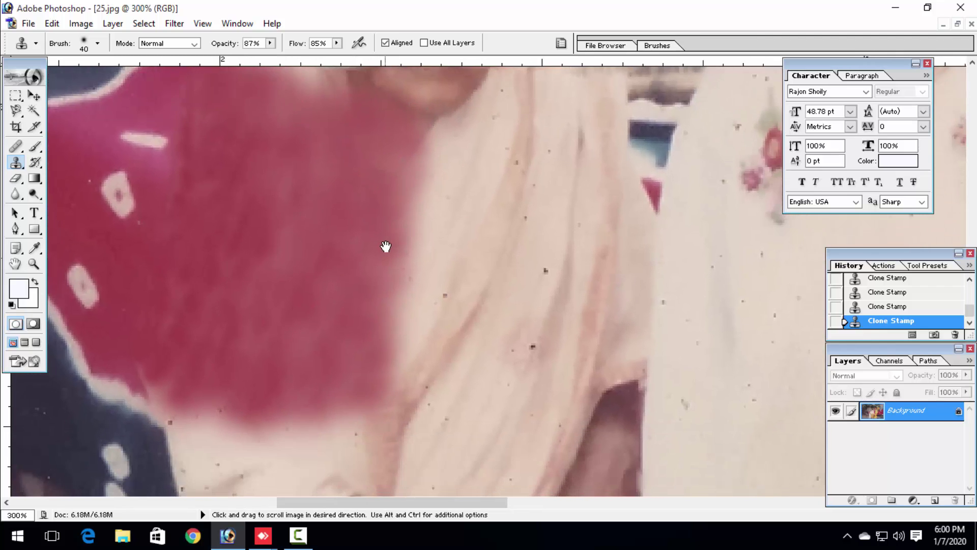
{"action": "left_click", "coordinate": [349, 247], "text": "alt"}
{"action": "left_click_drag", "start_coordinate": [434, 278], "coordinate": [419, 331]}
{"action": "mouse_move", "coordinate": [374, 222]}
{"action": "left_mouse_down"}
{"action": "mouse_move", "coordinate": [366, 252]}
{"action": "mouse_move", "coordinate": [390, 318]}
{"action": "mouse_move", "coordinate": [373, 227]}
{"action": "mouse_move", "coordinate": [385, 227]}
{"action": "left_mouse_up"}
{"action": "left_click_drag", "start_coordinate": [378, 336], "coordinate": [378, 173]}
{"action": "left_click_drag", "start_coordinate": [285, 227], "coordinate": [504, 217]}
- Undo the last clone stroke, reduce the brush to 20, and clone dark blue cloth over the white garment's edge below the red cloth
{"action": "left_click", "coordinate": [365, 305], "text": "alt"}
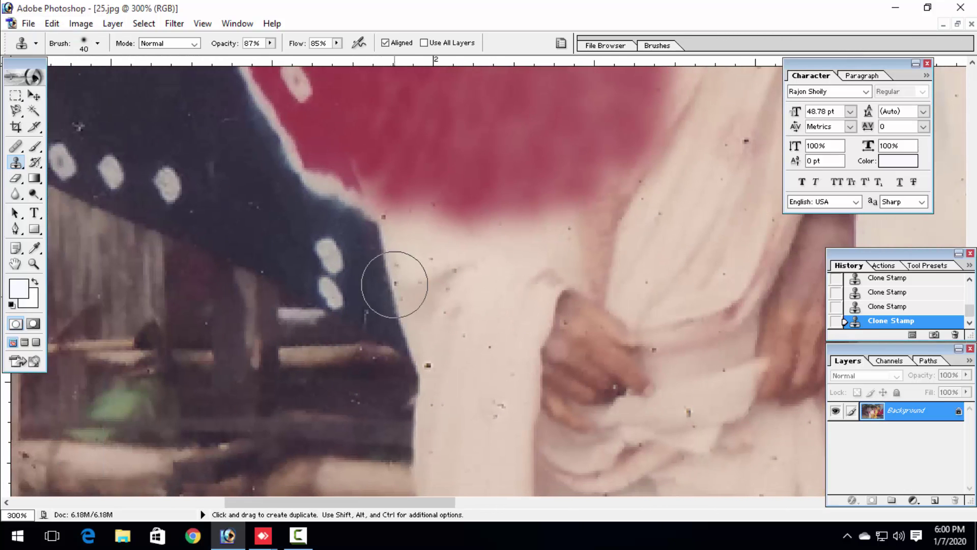
{"action": "left_click_drag", "start_coordinate": [391, 281], "coordinate": [380, 236]}
{"action": "key", "text": "ctrl+z"}
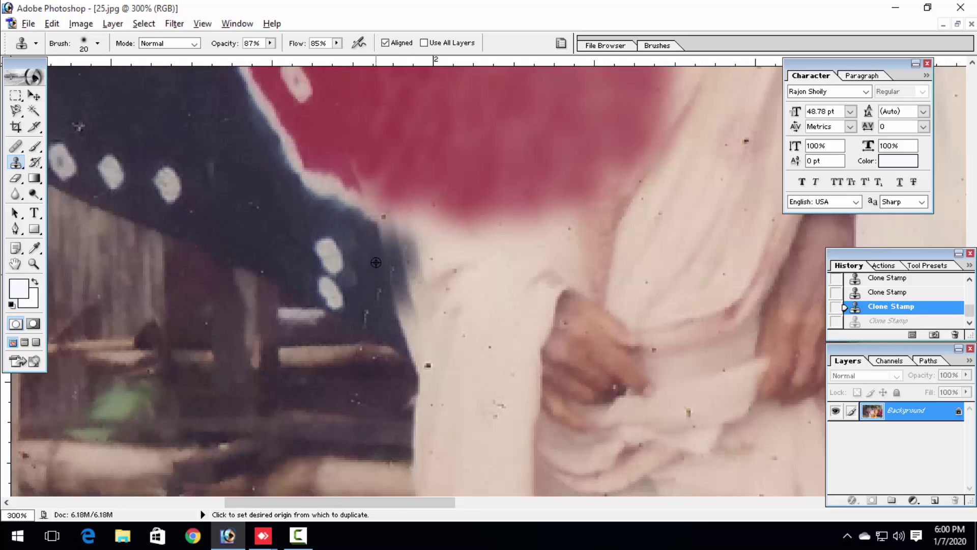
{"action": "left_click", "coordinate": [375, 262], "text": "alt"}
{"action": "mouse_move", "coordinate": [411, 307]}
{"action": "left_mouse_down"}
{"action": "mouse_move", "coordinate": [421, 322]}
{"action": "mouse_move", "coordinate": [437, 264]}
{"action": "mouse_move", "coordinate": [401, 244]}
{"action": "left_mouse_up"}
{"action": "left_click", "coordinate": [411, 305], "text": "alt"}
{"action": "mouse_move", "coordinate": [396, 237]}
{"action": "left_mouse_down"}
{"action": "mouse_move", "coordinate": [418, 295]}
{"action": "mouse_move", "coordinate": [457, 252]}
{"action": "left_mouse_up"}
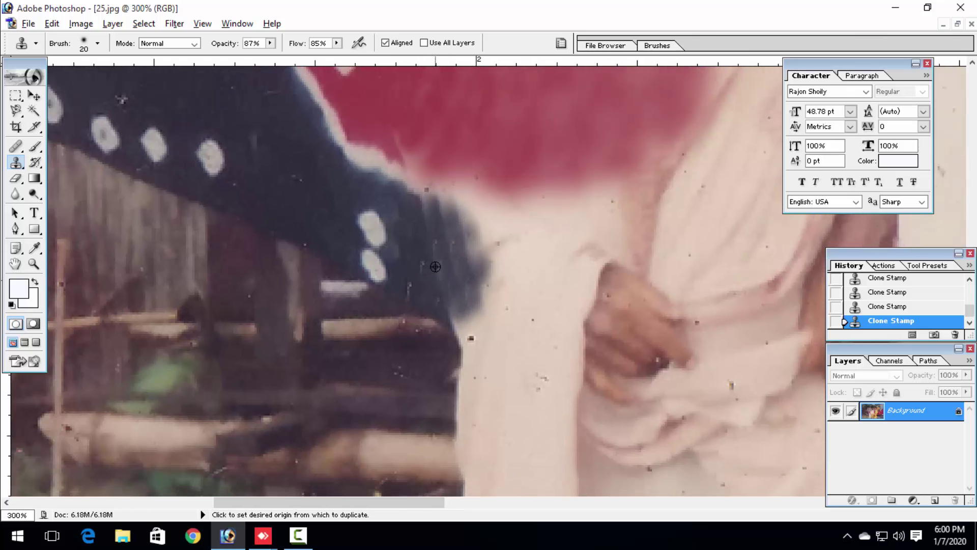
- Clone the horizontal bamboo rail from beside the girl's shoulder across the top of the shawl toward the chin
{"action": "mouse_move", "coordinate": [522, 275]}
{"action": "left_mouse_down"}
{"action": "mouse_move", "coordinate": [460, 257]}
{"action": "mouse_move", "coordinate": [352, 270]}
{"action": "left_mouse_up"}
{"action": "mouse_move", "coordinate": [560, 252]}
{"action": "left_mouse_down"}
{"action": "mouse_move", "coordinate": [399, 326]}
{"action": "mouse_move", "coordinate": [367, 359]}
{"action": "left_mouse_up"}
{"action": "left_click_drag", "start_coordinate": [549, 295], "coordinate": [461, 433]}
{"action": "mouse_move", "coordinate": [585, 232]}
{"action": "left_mouse_down"}
{"action": "mouse_move", "coordinate": [554, 305]}
{"action": "mouse_move", "coordinate": [553, 379]}
{"action": "left_mouse_up"}
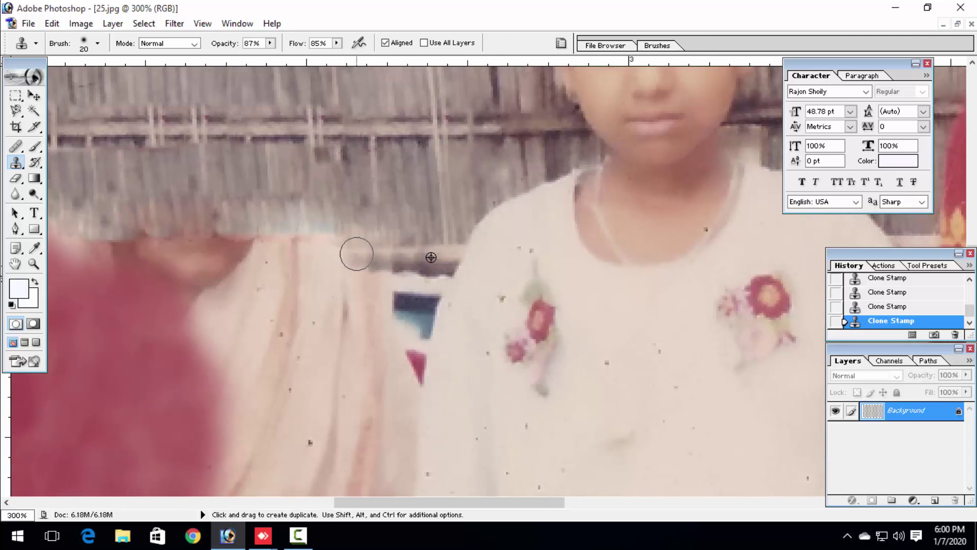
{"action": "mouse_move", "coordinate": [356, 253]}
{"action": "left_mouse_down"}
{"action": "mouse_move", "coordinate": [356, 263]}
{"action": "mouse_move", "coordinate": [239, 264]}
{"action": "left_mouse_up"}
{"action": "left_click", "coordinate": [382, 257], "text": "alt"}
{"action": "left_click", "coordinate": [374, 257], "text": "alt"}
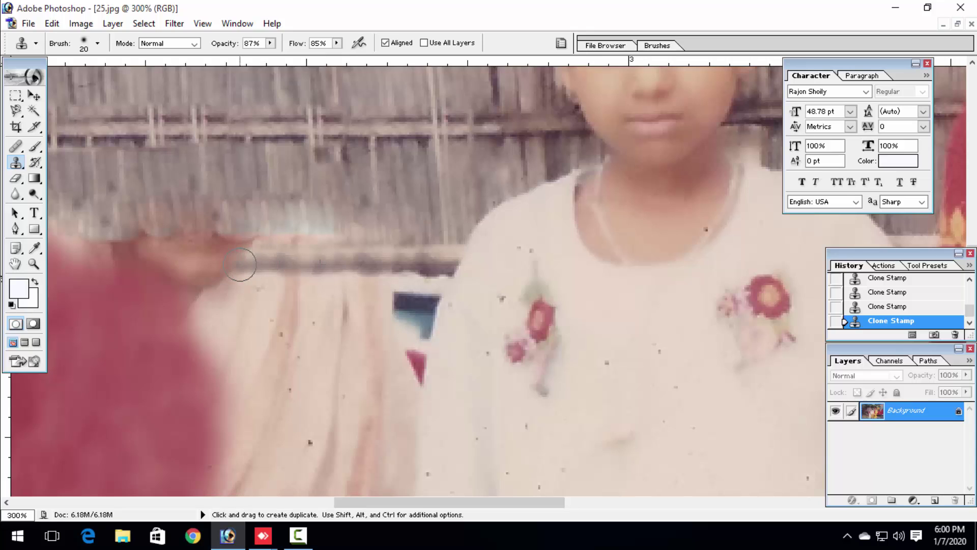
- Clone fence slats and red cloth over the remaining chin and neck between the fence and the shawl
{"action": "mouse_move", "coordinate": [285, 236]}
{"action": "left_mouse_down"}
{"action": "mouse_move", "coordinate": [330, 225]}
{"action": "mouse_move", "coordinate": [263, 232]}
{"action": "mouse_move", "coordinate": [436, 224]}
{"action": "left_mouse_up"}
{"action": "key", "text": "ctrl+z"}
{"action": "left_click", "coordinate": [342, 202], "text": "alt"}
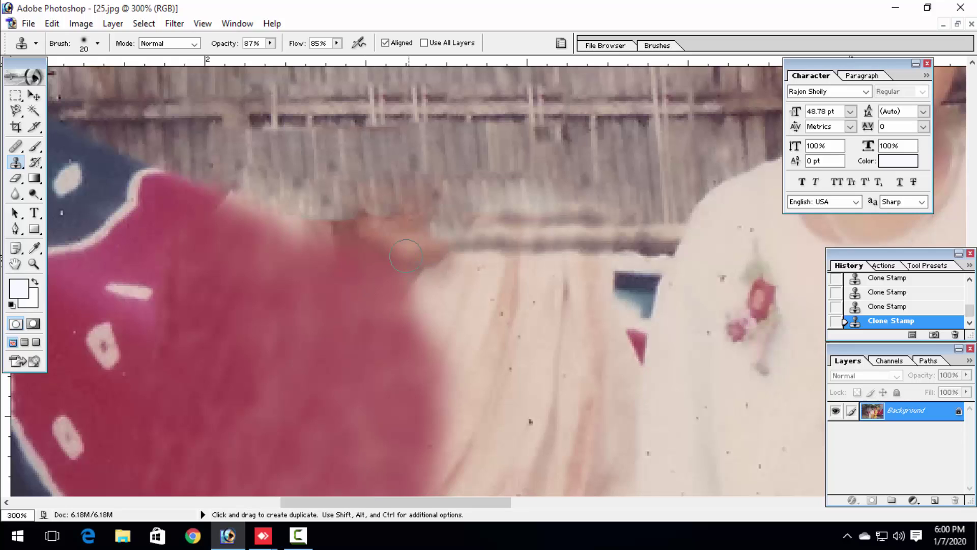
{"action": "left_click", "coordinate": [434, 245]}
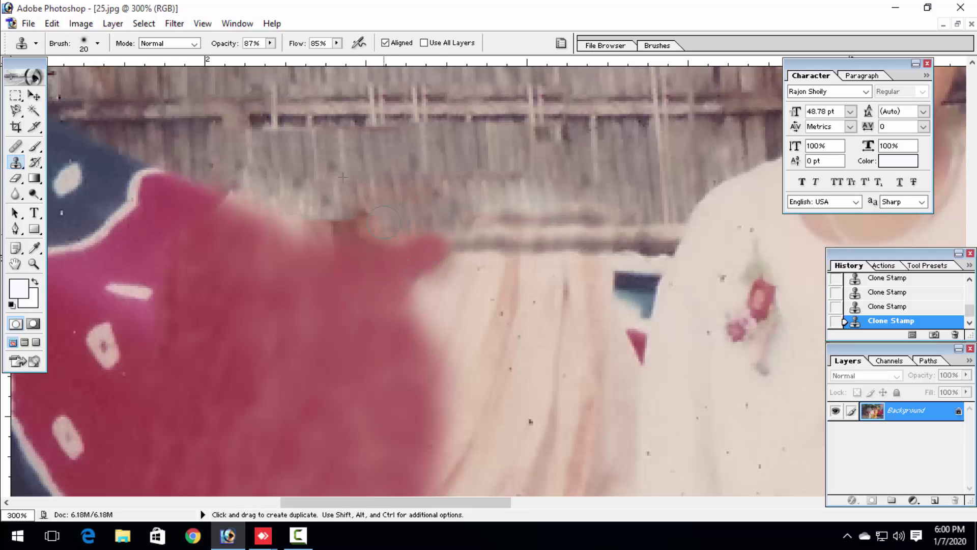
{"action": "left_click_drag", "start_coordinate": [365, 245], "coordinate": [334, 225]}
- Resample the red cloth and clone it over the shawl's edge just below the bamboo rail
{"action": "left_click_drag", "start_coordinate": [414, 244], "coordinate": [354, 221]}
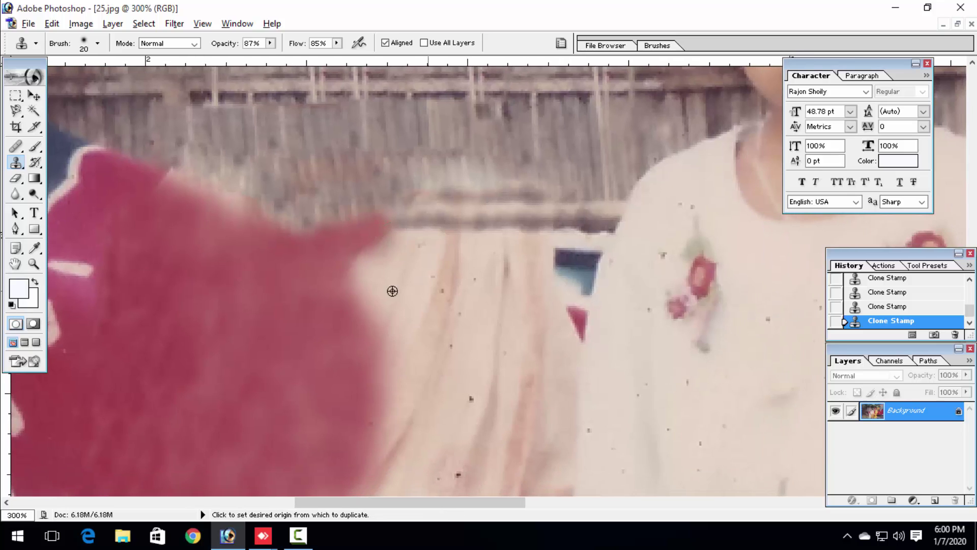
{"action": "left_click", "coordinate": [324, 325], "text": "alt"}
{"action": "mouse_move", "coordinate": [370, 277]}
{"action": "left_mouse_down"}
{"action": "mouse_move", "coordinate": [392, 360]}
{"action": "mouse_move", "coordinate": [385, 374]}
{"action": "left_mouse_up"}
{"action": "left_click_drag", "start_coordinate": [375, 352], "coordinate": [387, 282]}
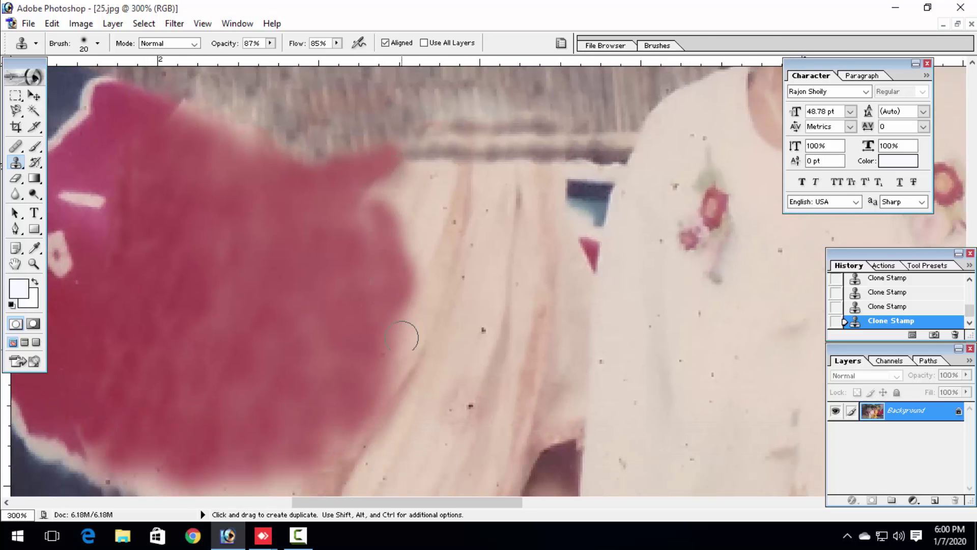
{"action": "mouse_move", "coordinate": [403, 336]}
{"action": "left_mouse_down"}
{"action": "mouse_move", "coordinate": [391, 395]}
{"action": "mouse_move", "coordinate": [416, 312]}
{"action": "left_mouse_up"}
{"action": "left_click", "coordinate": [299, 536]}
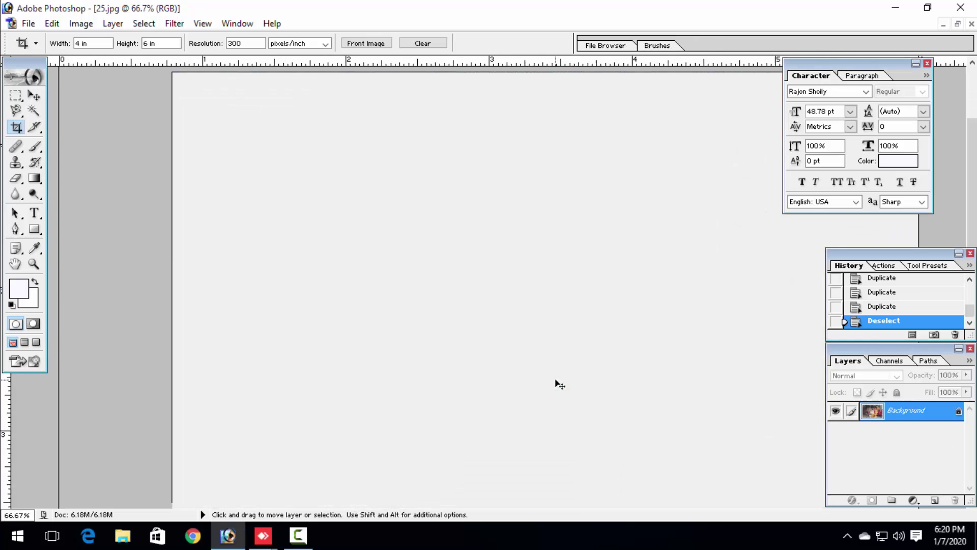
- Select a rectangular patch of the dark area beneath the bench and feather the selection
{"action": "key", "text": "ctrl+plus"}
{"action": "key", "text": "ctrl+plus"}
{"action": "key", "text": "ctrl+plus"}
{"action": "left_click_drag", "start_coordinate": [328, 412], "coordinate": [491, 229]}
{"action": "left_click_drag", "start_coordinate": [356, 422], "coordinate": [515, 83]}
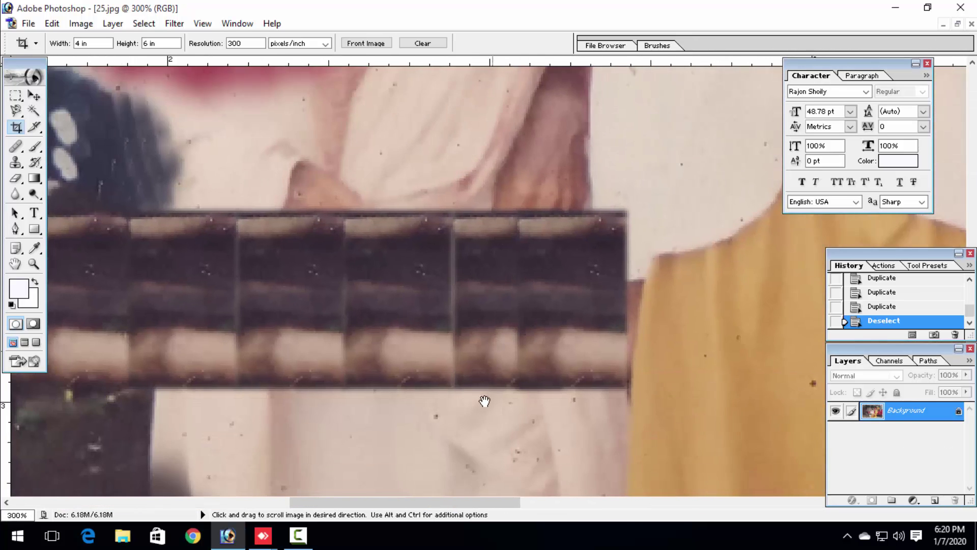
{"action": "left_click_drag", "start_coordinate": [485, 401], "coordinate": [600, 323]}
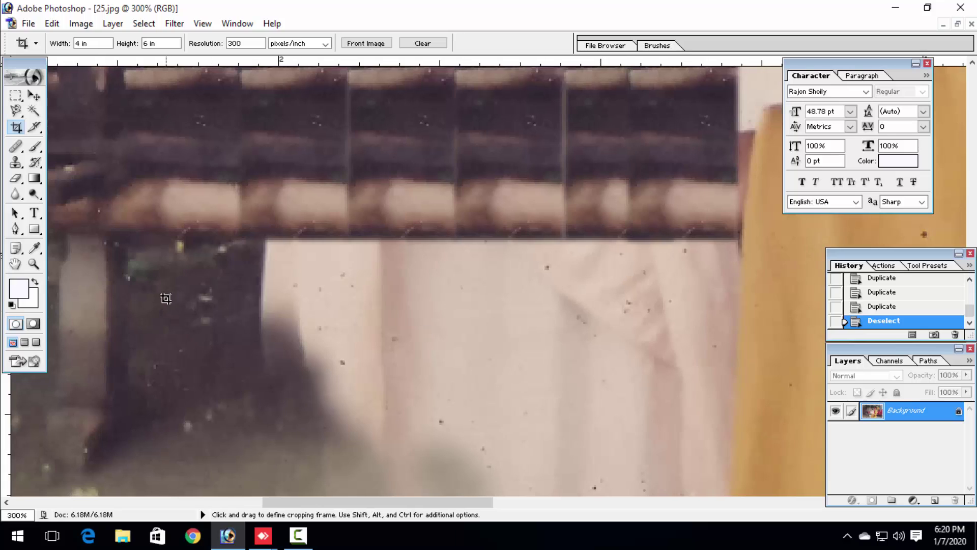
{"action": "key", "text": "m"}
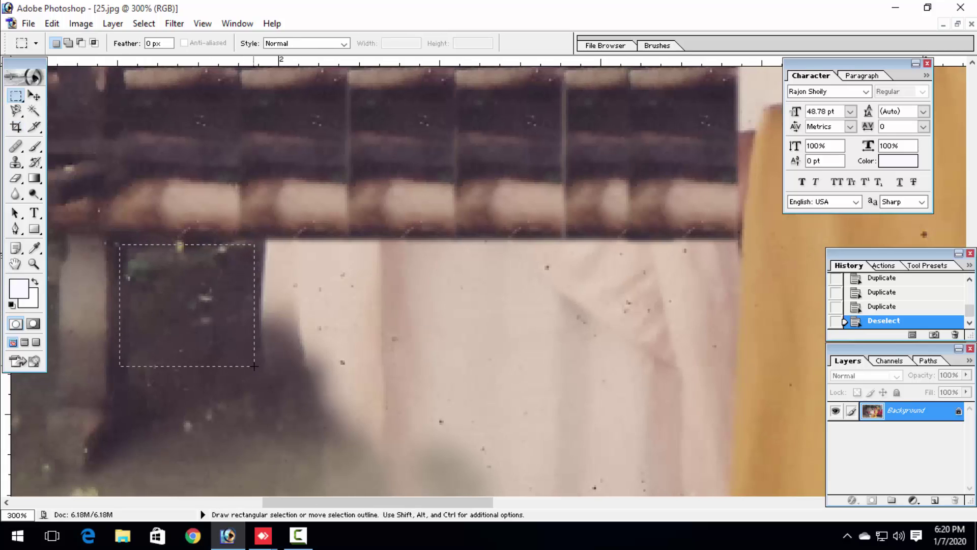
{"action": "left_click_drag", "start_coordinate": [254, 374], "coordinate": [254, 374]}
{"action": "key", "text": "v"}
{"action": "key", "text": "ctrl+alt+d"}
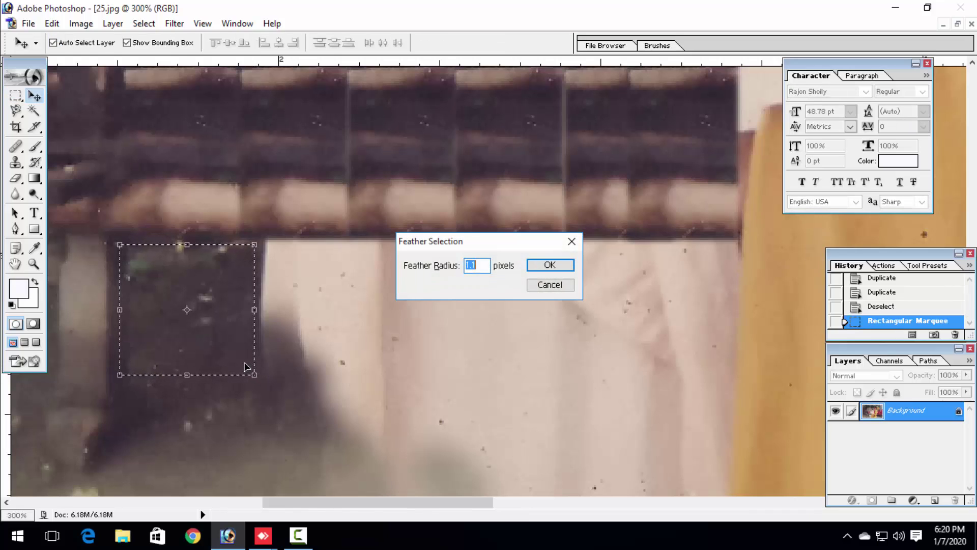
{"action": "key", "text": "Return"}
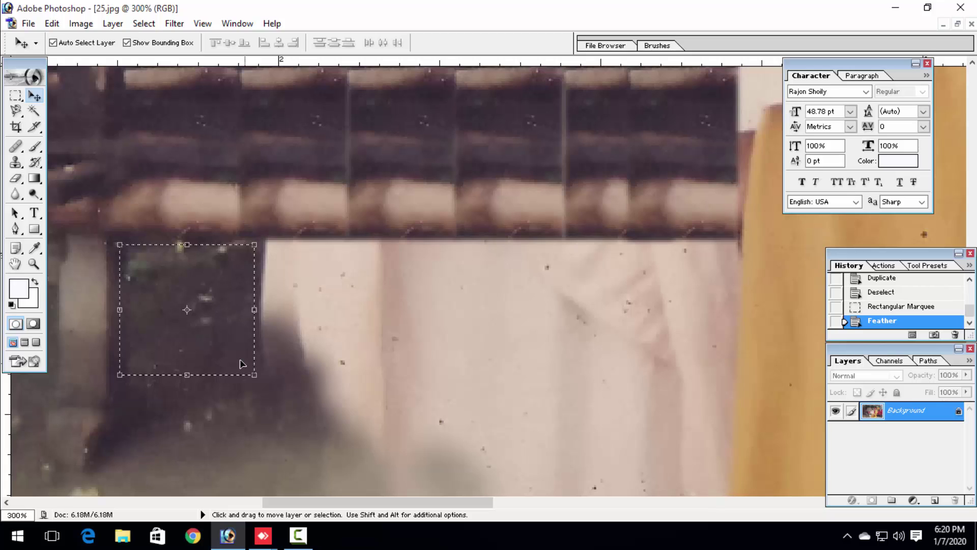
- Duplicate the dark patch in a row beneath the bench, across the white garment to the girl's ochre skirt
{"action": "left_click_drag", "start_coordinate": [223, 360], "coordinate": [418, 343]}
{"action": "key", "text": "space"}
{"action": "key", "text": "space"}
{"action": "key", "text": "space"}
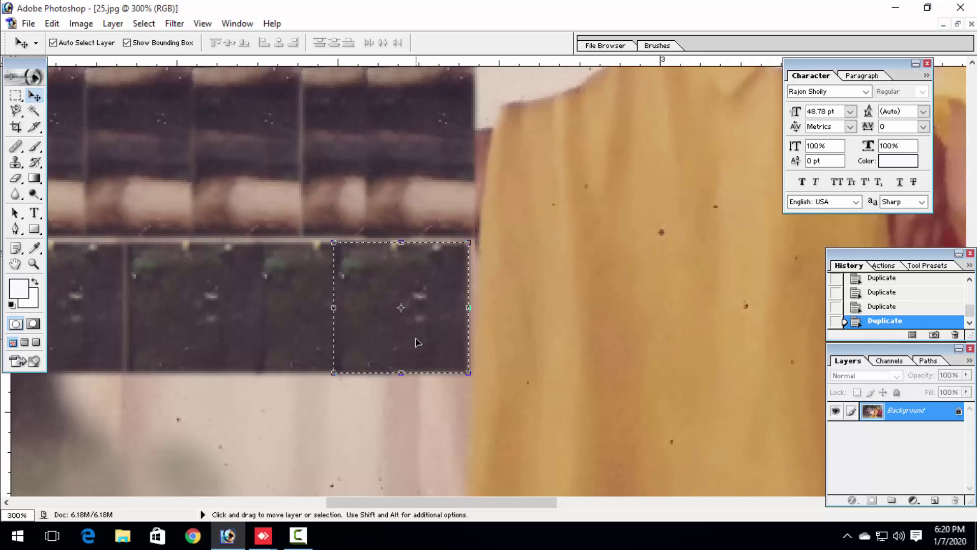
{"action": "key", "text": "space"}
{"action": "left_click_drag", "start_coordinate": [395, 318], "coordinate": [436, 193]}
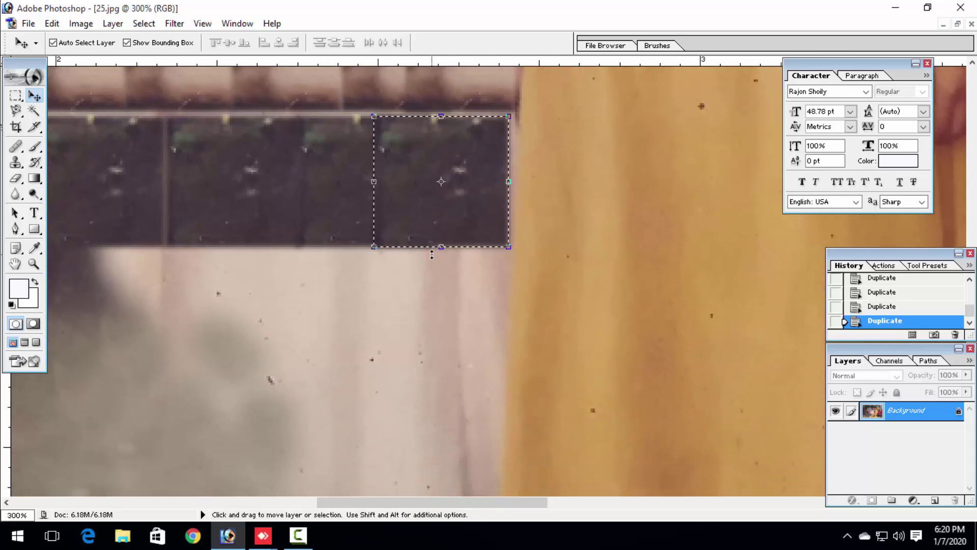
- Deselect the patch and clone dark texture at brush size 9 over the light vertical seam between the duplicated patches
{"action": "key", "text": "ctrl+plus"}
{"action": "key", "text": "ctrl+plus"}
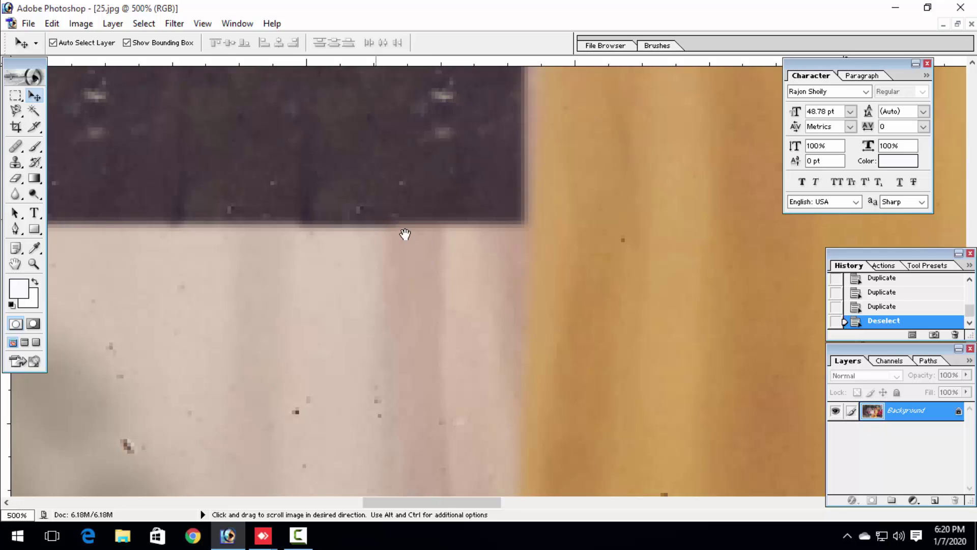
{"action": "scroll", "coordinate": [504, 323], "scroll_direction": "up", "scroll_amount": 7}
{"action": "scroll", "coordinate": [465, 294], "scroll_direction": "left", "scroll_amount": 2}
{"action": "key", "text": "s"}
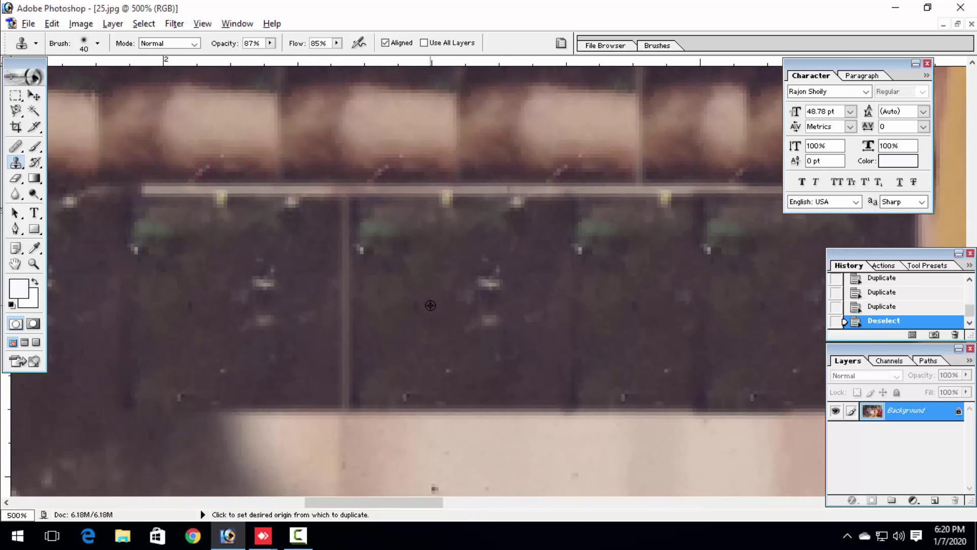
{"action": "left_click", "coordinate": [430, 305], "text": "alt"}
{"action": "key", "text": "bracketleft"}
{"action": "left_click", "coordinate": [404, 292], "text": "alt"}
{"action": "left_click", "coordinate": [355, 342]}
{"action": "left_click", "coordinate": [349, 342]}
{"action": "left_click", "coordinate": [349, 317]}
{"action": "left_click", "coordinate": [348, 285]}
{"action": "mouse_move", "coordinate": [348, 267]}
{"action": "left_mouse_down"}
{"action": "mouse_move", "coordinate": [345, 292]}
{"action": "mouse_move", "coordinate": [370, 302]}
{"action": "left_mouse_up"}
{"action": "left_click", "coordinate": [345, 221]}
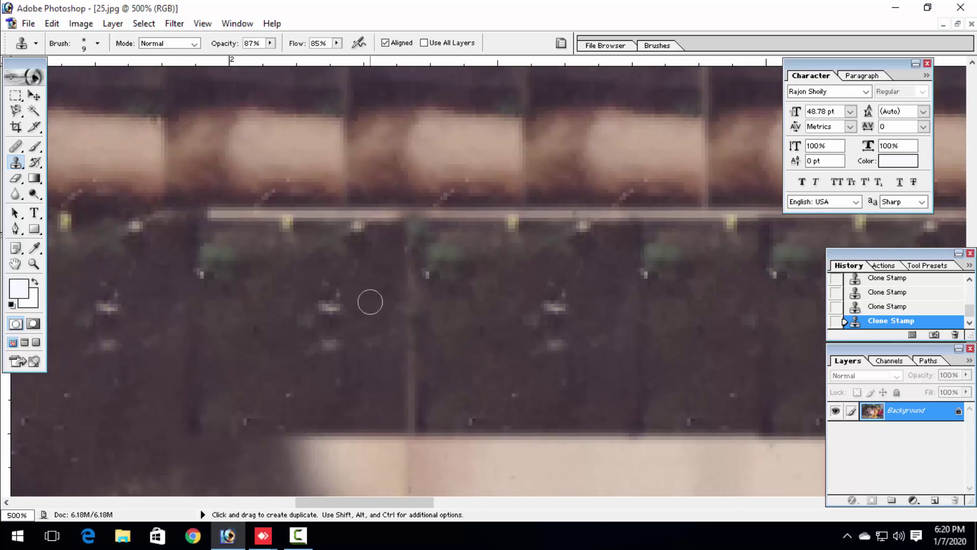
- Clone dark texture over the left and middle parts of the light horizontal seam beneath the bench
{"action": "left_click_drag", "start_coordinate": [345, 227], "coordinate": [235, 218]}
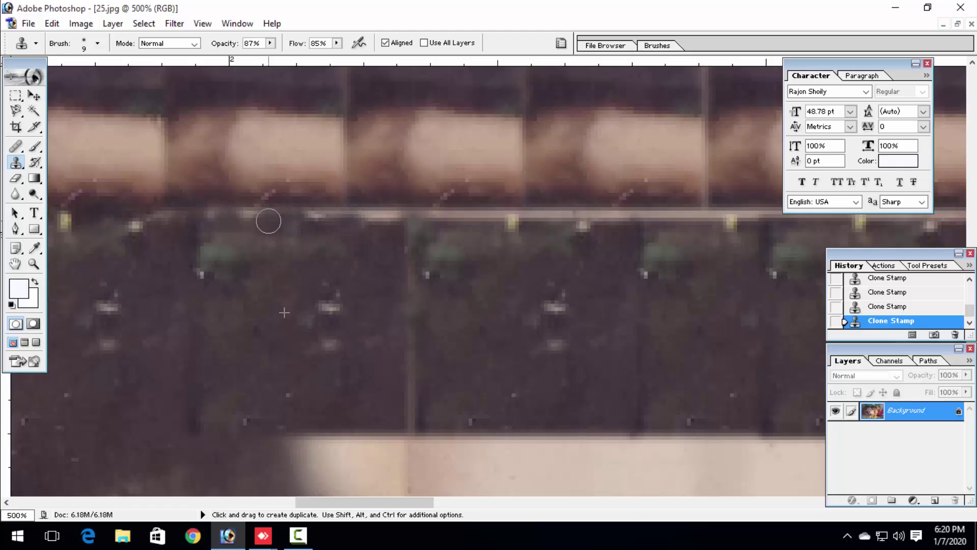
{"action": "left_click_drag", "start_coordinate": [279, 248], "coordinate": [223, 261]}
{"action": "left_click", "coordinate": [269, 266], "text": "alt"}
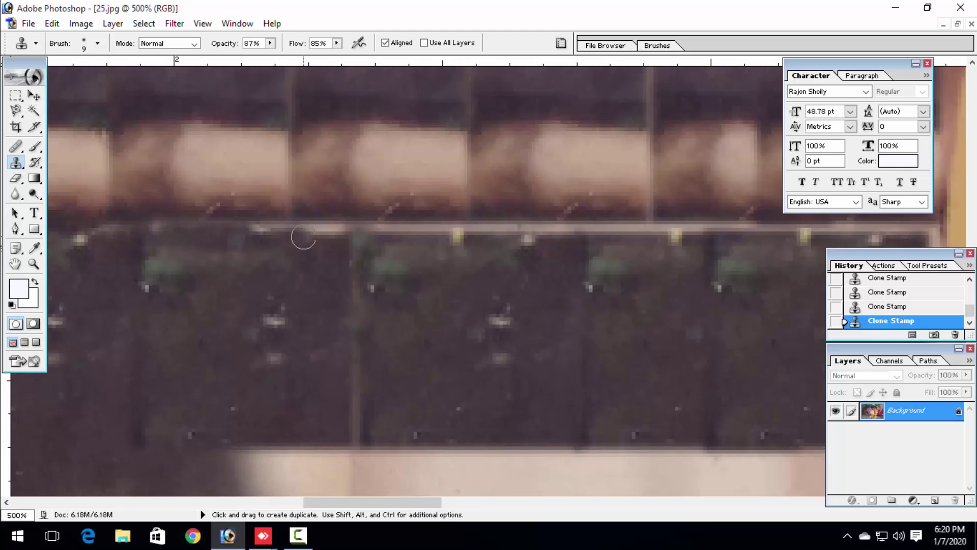
{"action": "scroll", "coordinate": [236, 240], "scroll_direction": "right", "scroll_amount": 6}
{"action": "scroll", "coordinate": [237, 240], "scroll_direction": "down", "scroll_amount": 1}
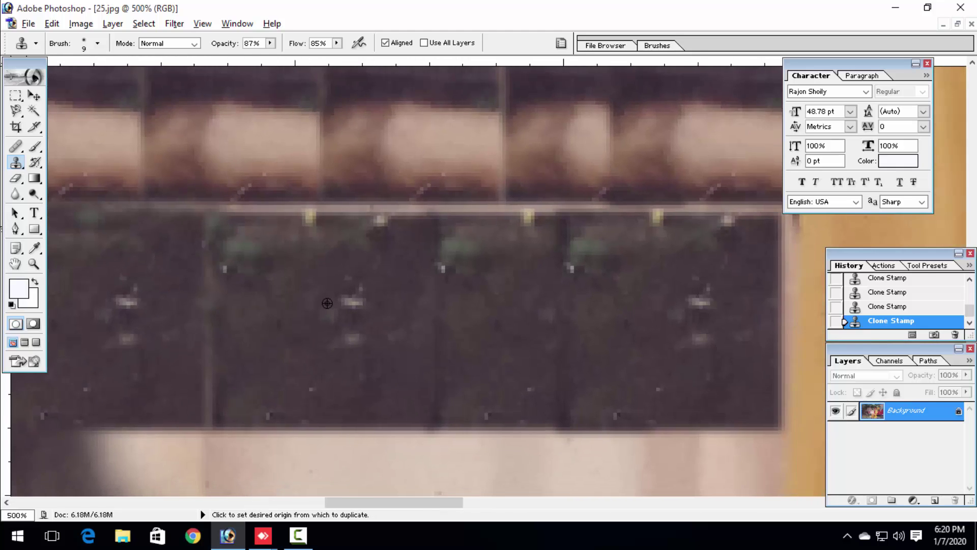
{"action": "mouse_move", "coordinate": [216, 214]}
{"action": "left_mouse_down"}
{"action": "mouse_move", "coordinate": [381, 217]}
{"action": "mouse_move", "coordinate": [268, 241]}
{"action": "mouse_move", "coordinate": [280, 220]}
{"action": "mouse_move", "coordinate": [379, 217]}
{"action": "left_mouse_up"}
{"action": "left_click", "coordinate": [265, 261], "text": "alt"}
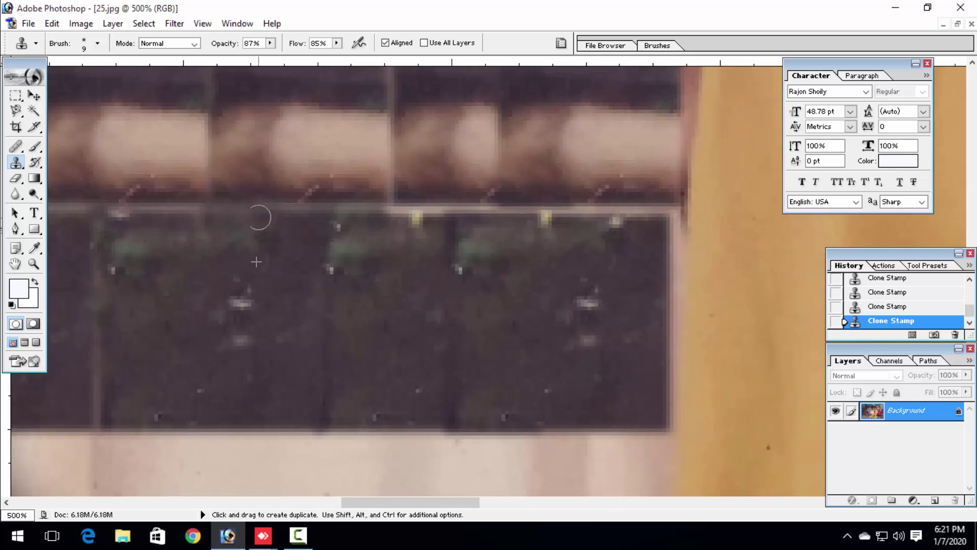
- Resample the dark texture and clone it over the rest of the horizontal seam, up to the ochre skirt
{"action": "scroll", "coordinate": [259, 218], "scroll_direction": "left", "scroll_amount": 7}
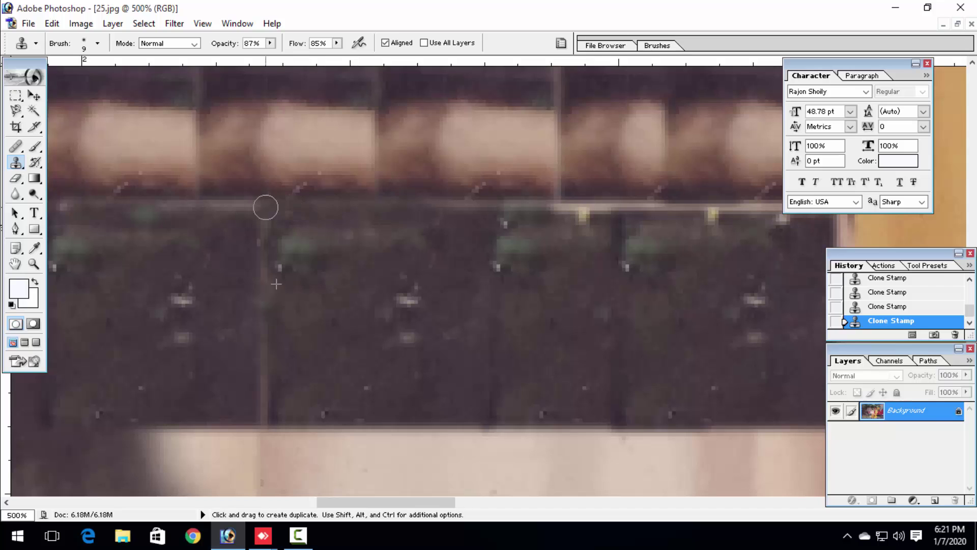
{"action": "key", "text": "space"}
{"action": "left_click_drag", "start_coordinate": [180, 253], "coordinate": [415, 270]}
{"action": "left_click_drag", "start_coordinate": [728, 295], "coordinate": [359, 292]}
{"action": "left_click_drag", "start_coordinate": [537, 228], "coordinate": [412, 228]}
{"action": "key", "text": "space"}
{"action": "left_click_drag", "start_coordinate": [451, 261], "coordinate": [332, 265]}
{"action": "left_click", "coordinate": [433, 285], "text": "alt"}
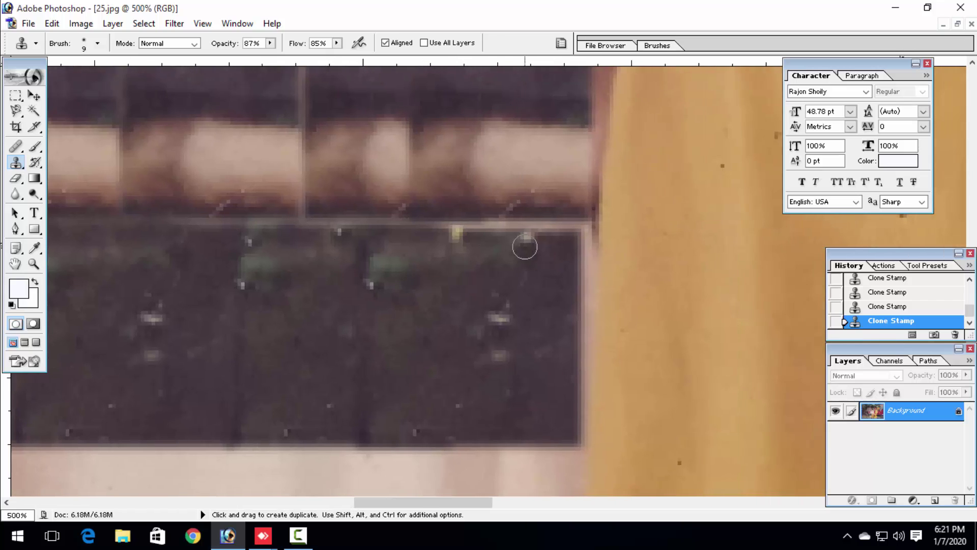
{"action": "left_click", "coordinate": [478, 258], "text": "alt"}
{"action": "left_click_drag", "start_coordinate": [558, 226], "coordinate": [347, 242]}
- Clone dark texture over the pale gap between the last patch and the edge of the ochre skirt
{"action": "key", "text": "space"}
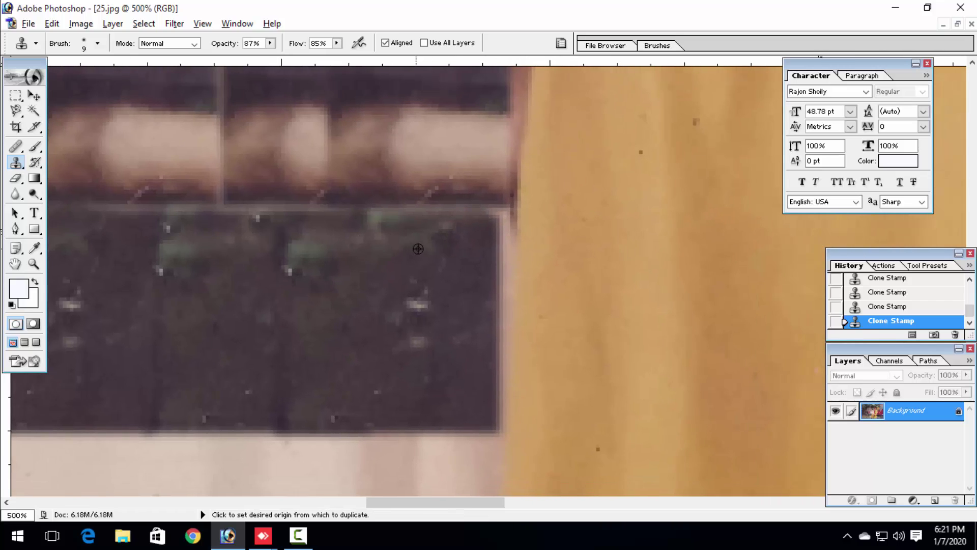
{"action": "left_click", "coordinate": [418, 249], "text": "alt"}
{"action": "mouse_move", "coordinate": [501, 218]}
{"action": "left_mouse_down"}
{"action": "mouse_move", "coordinate": [503, 279]}
{"action": "mouse_move", "coordinate": [521, 184]}
{"action": "mouse_move", "coordinate": [529, 290]}
{"action": "left_mouse_up"}
{"action": "key", "text": "space"}
{"action": "left_click", "coordinate": [491, 191], "text": "alt"}
{"action": "key", "text": "space"}
{"action": "mouse_move", "coordinate": [529, 290]}
{"action": "left_mouse_down"}
{"action": "mouse_move", "coordinate": [515, 192]}
{"action": "mouse_move", "coordinate": [526, 172]}
{"action": "mouse_move", "coordinate": [532, 227]}
{"action": "left_mouse_up"}
{"action": "key", "text": "space"}
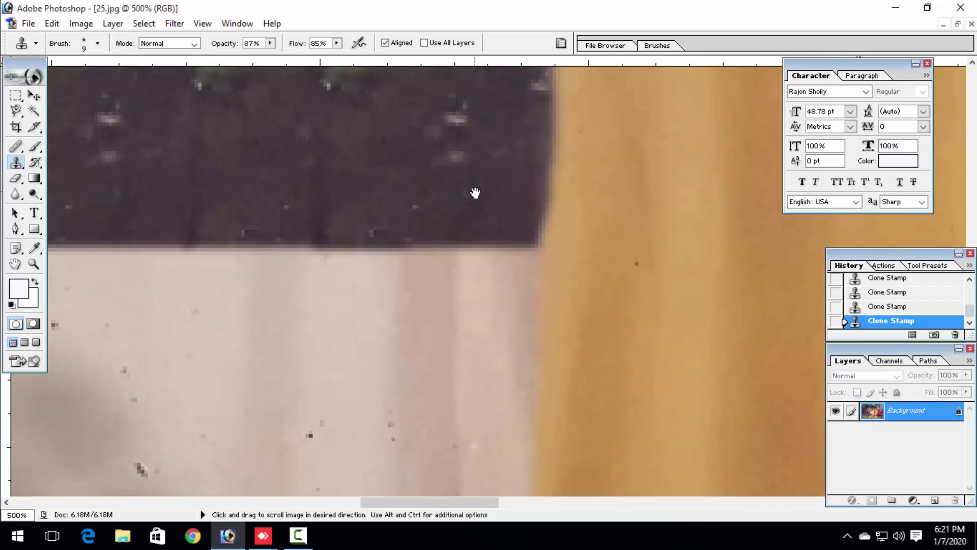
- Examine the whole photo at 25% to judge the patched background
{"action": "left_click_drag", "start_coordinate": [475, 191], "coordinate": [476, 219]}
{"action": "key", "text": "ctrl+minus"}
{"action": "key", "text": "ctrl+minus"}
{"action": "key", "text": "ctrl+minus"}
{"action": "key", "text": "ctrl+minus"}
{"action": "key", "text": "ctrl+minus"}
{"action": "key", "text": "ctrl+minus"}
{"action": "key", "text": "ctrl+minus"}
{"action": "key", "text": "ctrl+minus"}
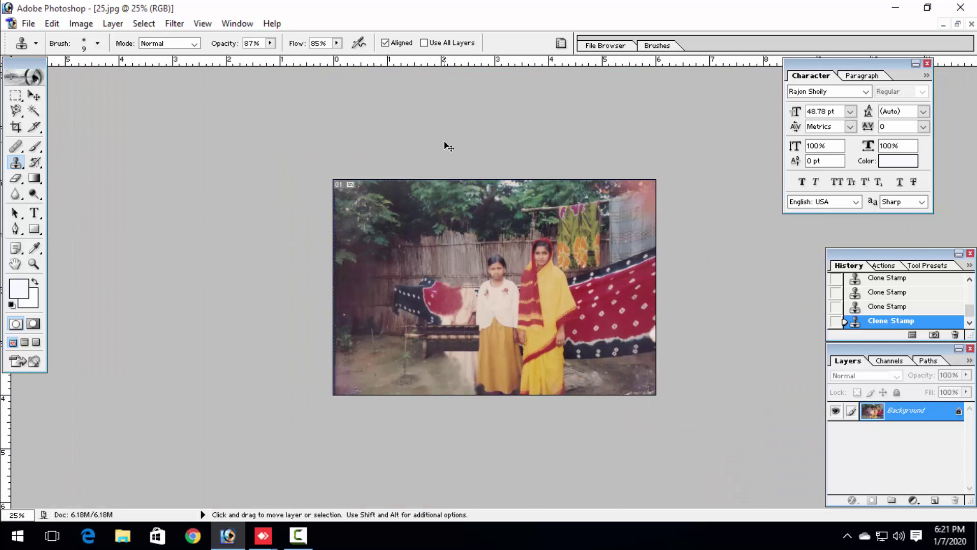
- Sample the red cloth and clone it over the upper part of the red patch's ragged edge facing the pale sari folds
{"action": "key", "text": "ctrl+plus"}
{"action": "key", "text": "ctrl+plus"}
{"action": "key", "text": "ctrl+plus"}
{"action": "key", "text": "ctrl+plus"}
{"action": "key", "text": "ctrl+plus"}
{"action": "key", "text": "ctrl+plus"}
{"action": "key", "text": "ctrl+plus"}
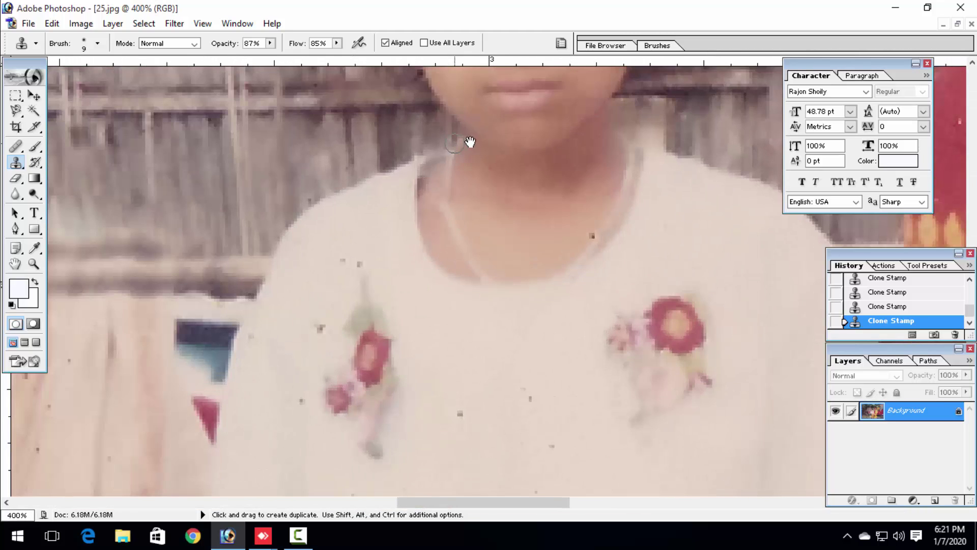
{"action": "key", "text": "space"}
{"action": "left_click_drag", "start_coordinate": [373, 258], "coordinate": [468, 223]}
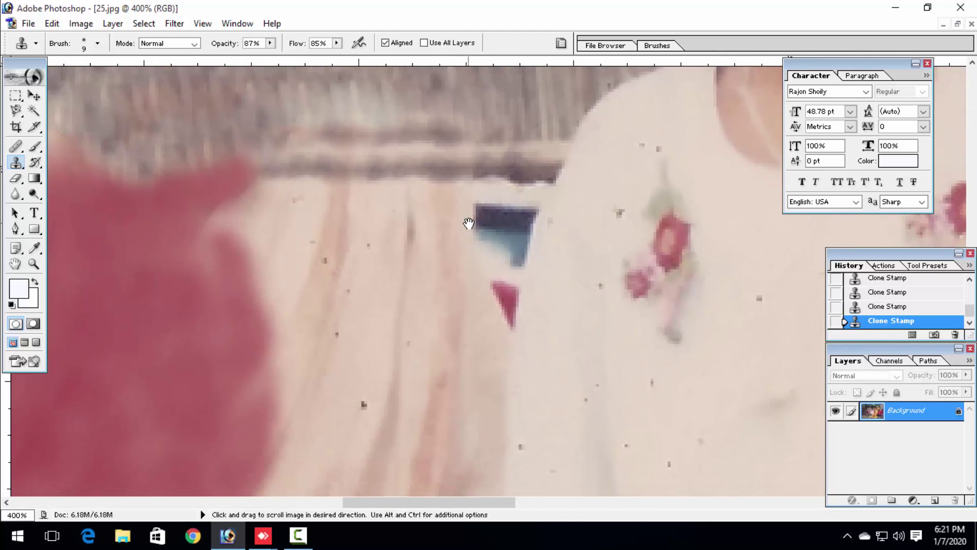
{"action": "key", "text": "ctrl+plus"}
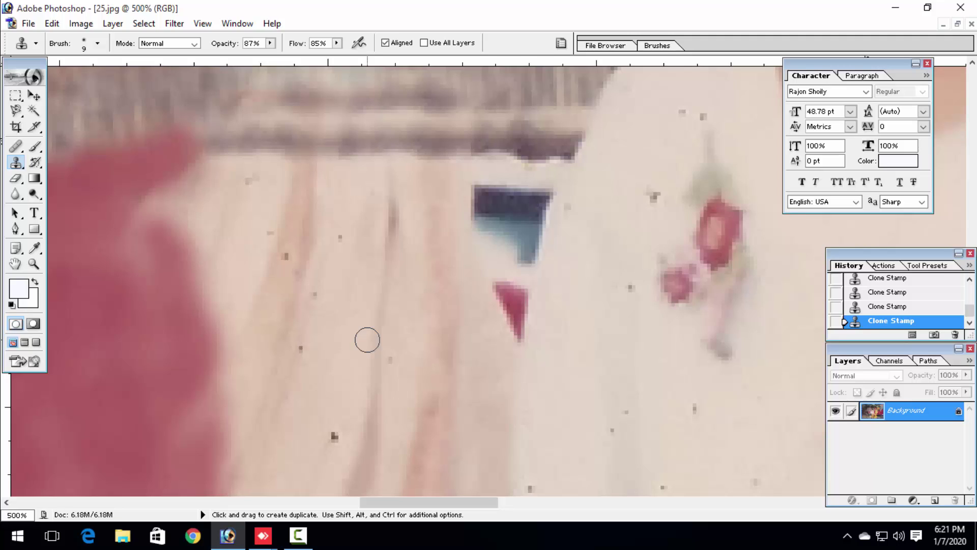
{"action": "scroll", "coordinate": [388, 393], "scroll_direction": "down", "scroll_amount": 10}
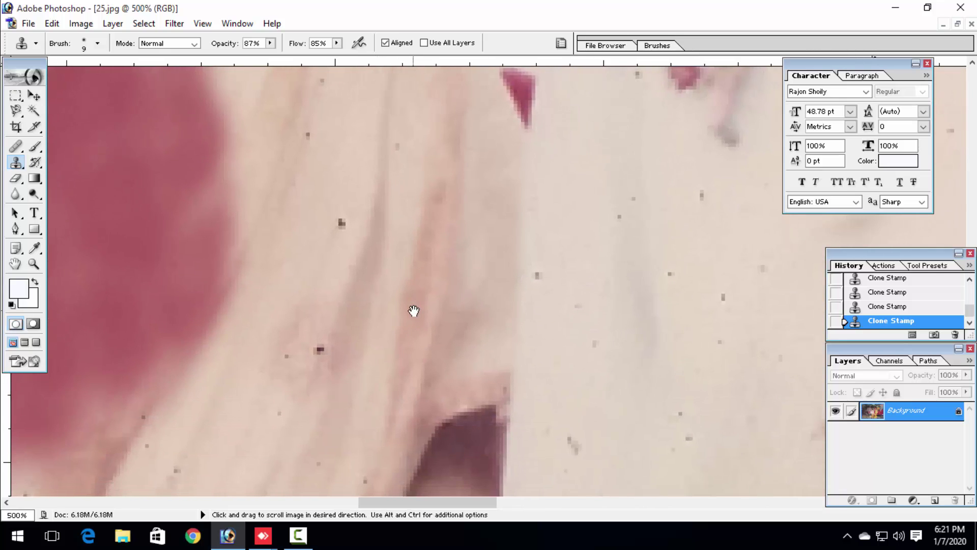
{"action": "key", "text": "ctrl+minus"}
{"action": "key", "text": "ctrl+plus"}
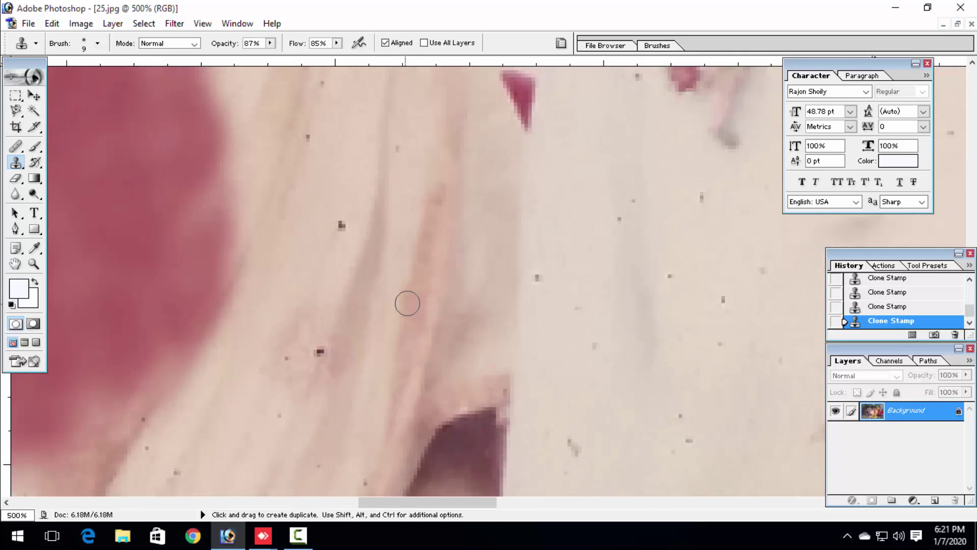
{"action": "key", "text": "space"}
{"action": "left_click_drag", "start_coordinate": [59, 291], "coordinate": [491, 476]}
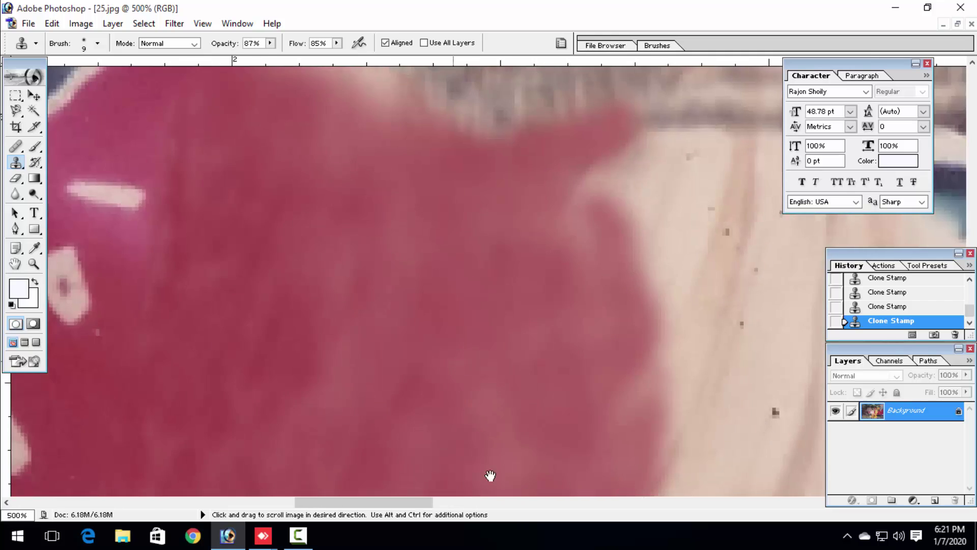
{"action": "left_click_drag", "start_coordinate": [582, 264], "coordinate": [167, 334]}
{"action": "left_click_drag", "start_coordinate": [440, 359], "coordinate": [593, 301]}
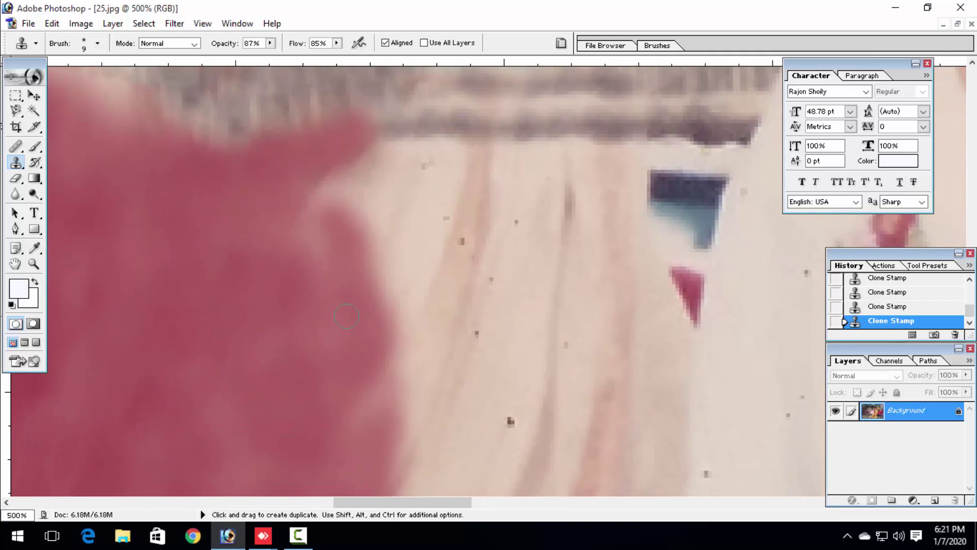
{"action": "left_click", "coordinate": [333, 316], "text": "alt"}
{"action": "left_click_drag", "start_coordinate": [402, 238], "coordinate": [392, 302]}
{"action": "left_click_drag", "start_coordinate": [394, 247], "coordinate": [381, 286]}
{"action": "left_click", "coordinate": [367, 309], "text": "alt"}
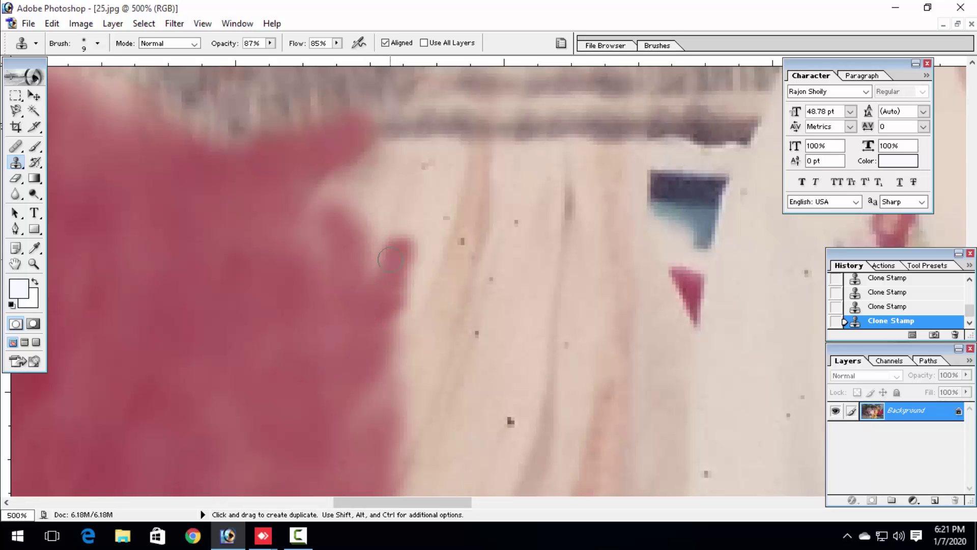
{"action": "mouse_move", "coordinate": [400, 235]}
{"action": "left_mouse_down"}
{"action": "mouse_move", "coordinate": [324, 198]}
{"action": "mouse_move", "coordinate": [309, 224]}
{"action": "left_mouse_up"}
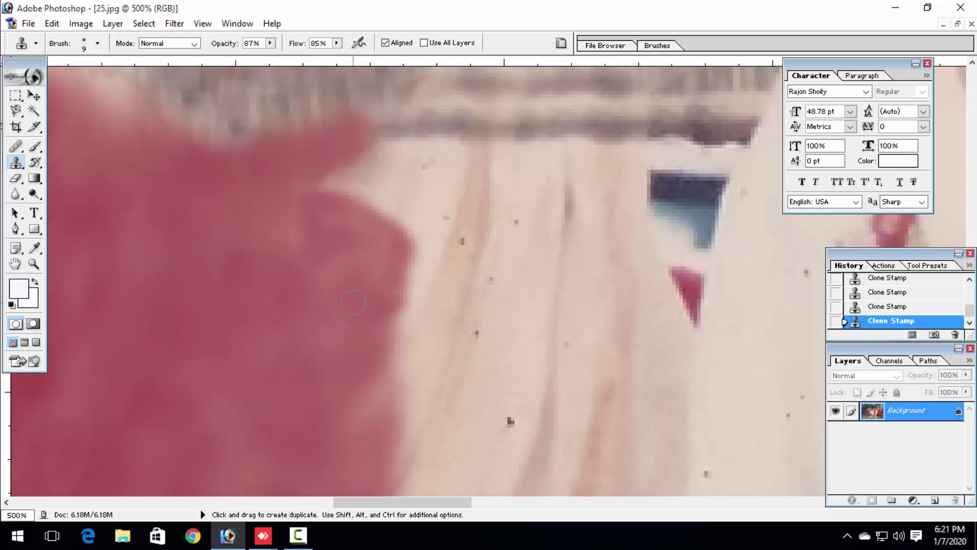
- Clone red cloth along the middle and lower parts of the red patch's edge beside the pale folds
{"action": "left_click_drag", "start_coordinate": [354, 303], "coordinate": [371, 225]}
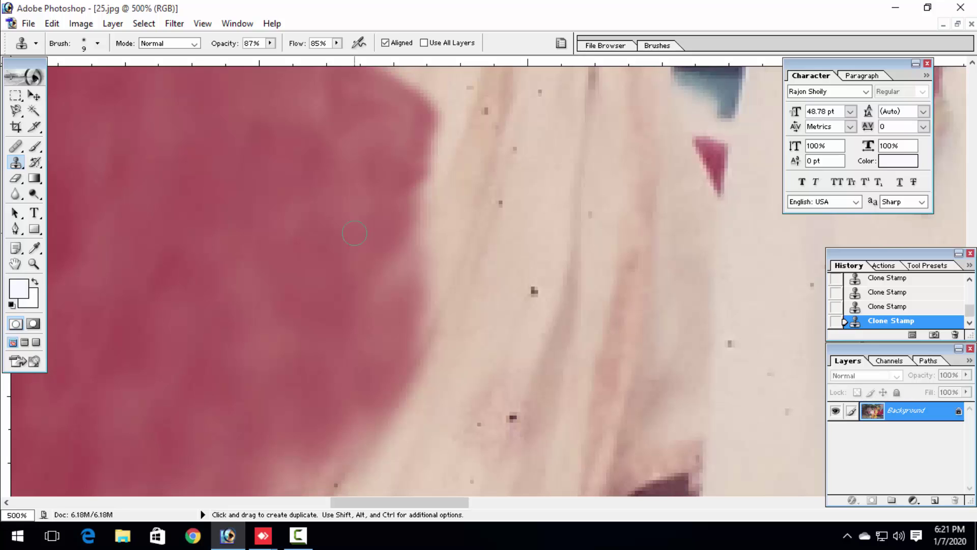
{"action": "left_click", "coordinate": [349, 229], "text": "alt"}
{"action": "mouse_move", "coordinate": [427, 164]}
{"action": "left_mouse_down"}
{"action": "mouse_move", "coordinate": [434, 166]}
{"action": "mouse_move", "coordinate": [415, 254]}
{"action": "mouse_move", "coordinate": [410, 199]}
{"action": "left_mouse_up"}
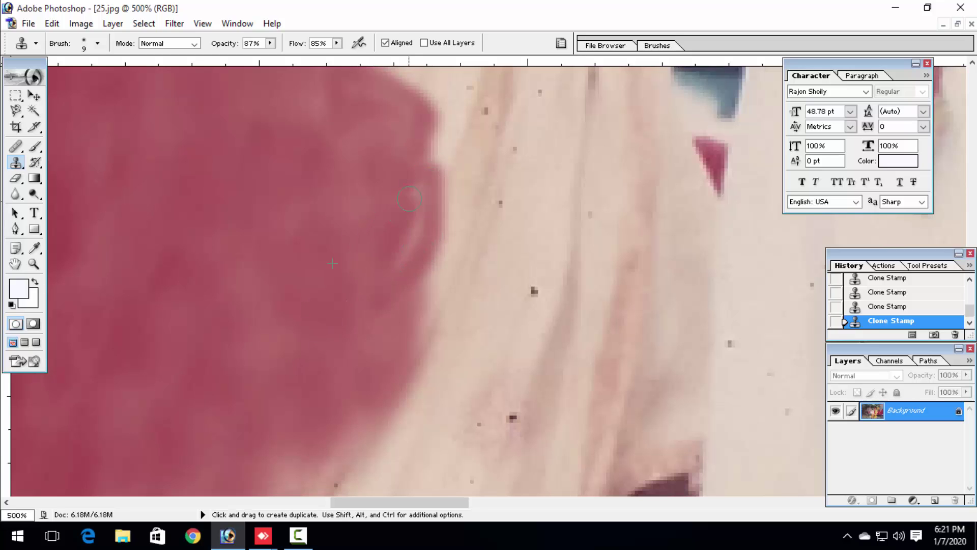
{"action": "left_click_drag", "start_coordinate": [388, 290], "coordinate": [353, 122]}
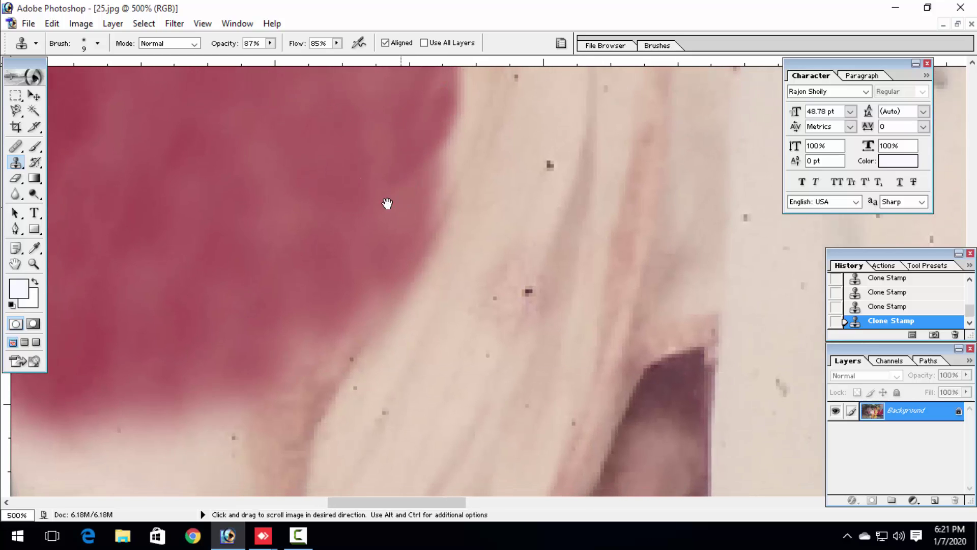
{"action": "left_click_drag", "start_coordinate": [387, 204], "coordinate": [363, 197]}
{"action": "mouse_move", "coordinate": [432, 122]}
{"action": "left_mouse_down"}
{"action": "mouse_move", "coordinate": [389, 273]}
{"action": "mouse_move", "coordinate": [342, 200]}
{"action": "mouse_move", "coordinate": [229, 155]}
{"action": "left_mouse_up"}
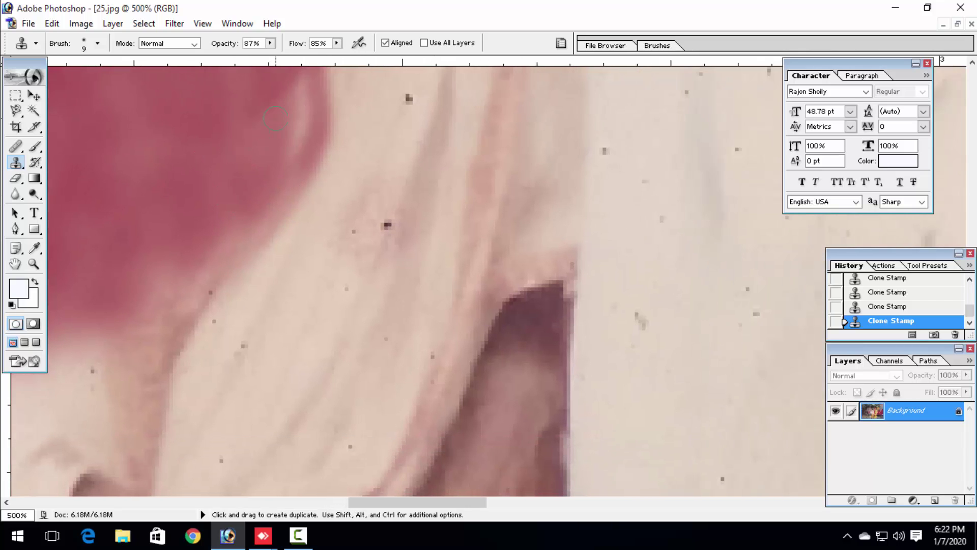
{"action": "left_click_drag", "start_coordinate": [247, 187], "coordinate": [351, 88]}
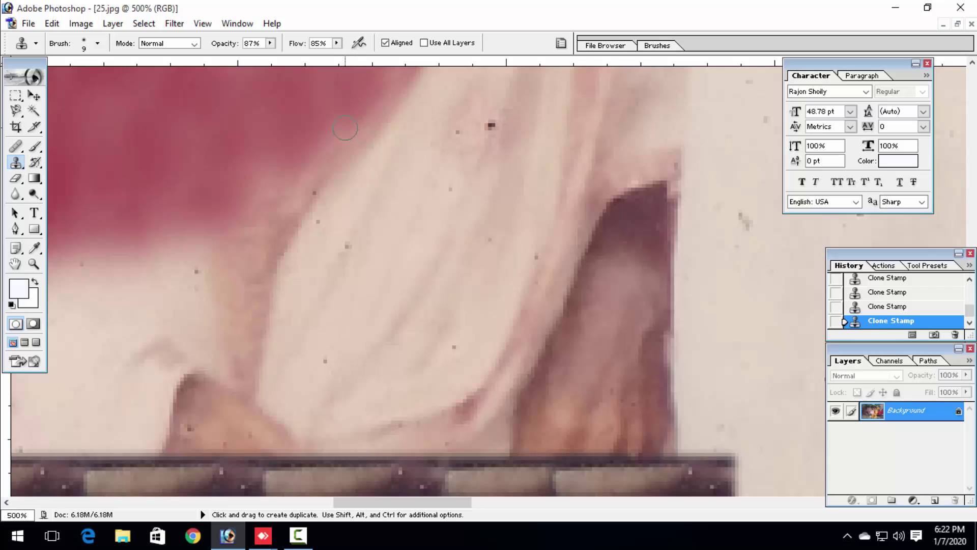
- Sample the pale strip above the blue fragment and clone it leftward beneath the dark horizontal fence rail
{"action": "left_click_drag", "start_coordinate": [363, 163], "coordinate": [517, 399]}
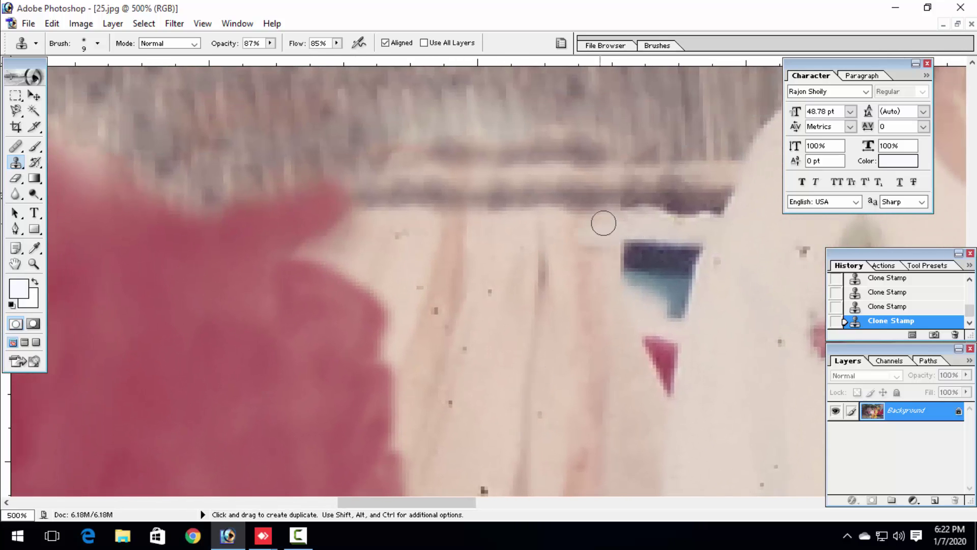
{"action": "left_click", "coordinate": [646, 225], "text": "alt"}
{"action": "left_click_drag", "start_coordinate": [596, 231], "coordinate": [529, 231]}
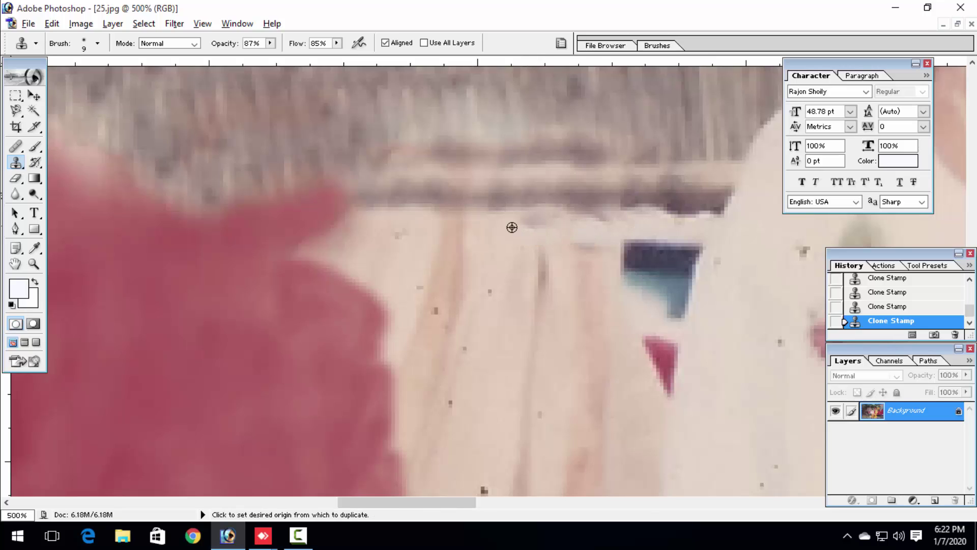
- Sample the red cloth and clone it over the pale notch in the red patch just below the fence rail
{"action": "left_click", "coordinate": [259, 275], "text": "alt"}
{"action": "mouse_move", "coordinate": [299, 243]}
{"action": "left_mouse_down"}
{"action": "mouse_move", "coordinate": [349, 257]}
{"action": "mouse_move", "coordinate": [300, 260]}
{"action": "left_mouse_up"}
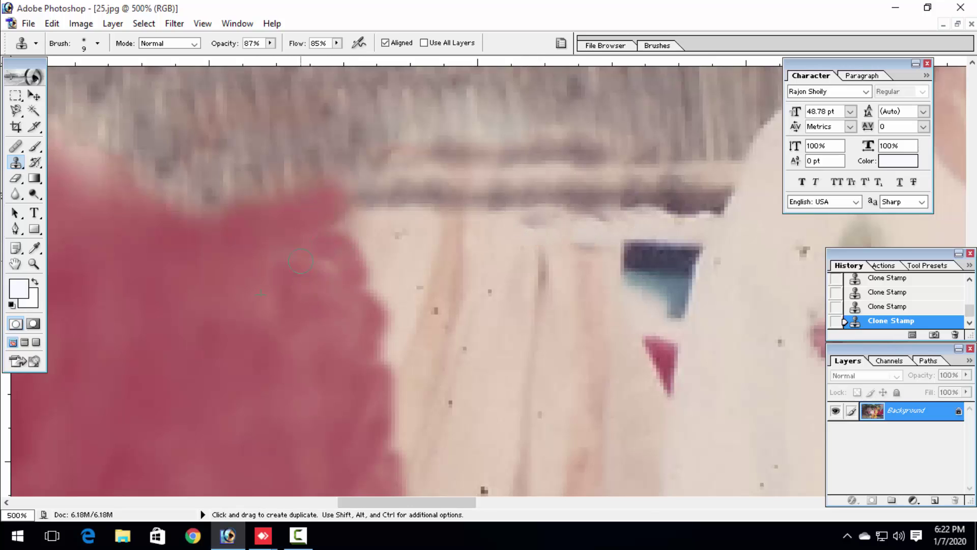
{"action": "left_click_drag", "start_coordinate": [377, 300], "coordinate": [293, 283]}
- Resample the red cloth and fill out the patch's edge from the fence rail down along the pale folds
{"action": "left_click", "coordinate": [246, 282], "text": "alt"}
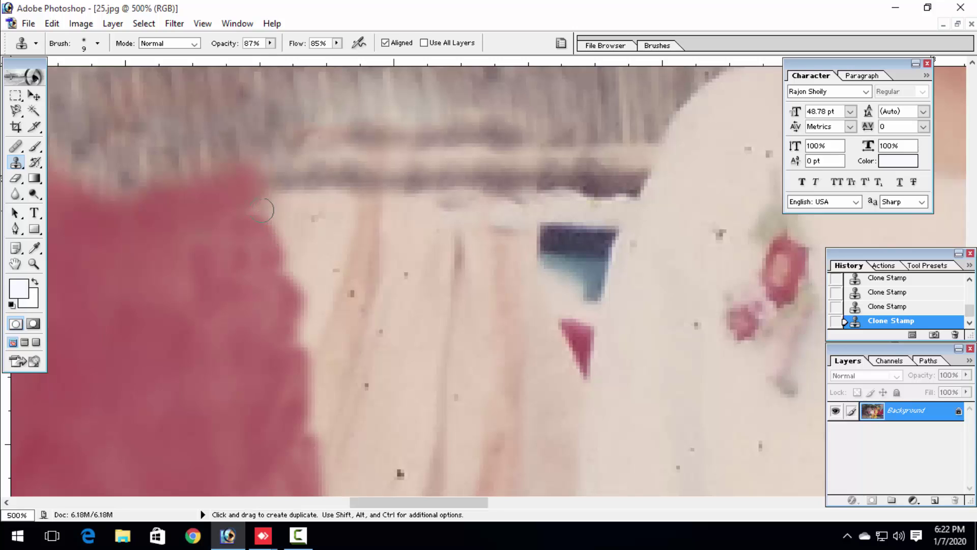
{"action": "mouse_move", "coordinate": [260, 209]}
{"action": "left_mouse_down"}
{"action": "mouse_move", "coordinate": [285, 225]}
{"action": "mouse_move", "coordinate": [321, 338]}
{"action": "left_mouse_up"}
{"action": "left_click", "coordinate": [267, 267], "text": "alt"}
{"action": "left_click_drag", "start_coordinate": [289, 244], "coordinate": [319, 368]}
{"action": "mouse_move", "coordinate": [314, 332]}
{"action": "left_mouse_down"}
{"action": "mouse_move", "coordinate": [315, 226]}
{"action": "mouse_move", "coordinate": [261, 216]}
{"action": "mouse_move", "coordinate": [290, 214]}
{"action": "mouse_move", "coordinate": [308, 275]}
{"action": "mouse_move", "coordinate": [304, 378]}
{"action": "mouse_move", "coordinate": [316, 235]}
{"action": "mouse_move", "coordinate": [298, 244]}
{"action": "mouse_move", "coordinate": [266, 321]}
{"action": "mouse_move", "coordinate": [236, 314]}
{"action": "mouse_move", "coordinate": [298, 247]}
{"action": "left_mouse_up"}
- Examine the photo at 66.67% to judge the extended red cloth against its surroundings
{"action": "key", "text": "space"}
{"action": "key", "text": "space"}
{"action": "key", "text": "ctrl+minus"}
{"action": "key", "text": "ctrl+minus"}
{"action": "key", "text": "ctrl+minus"}
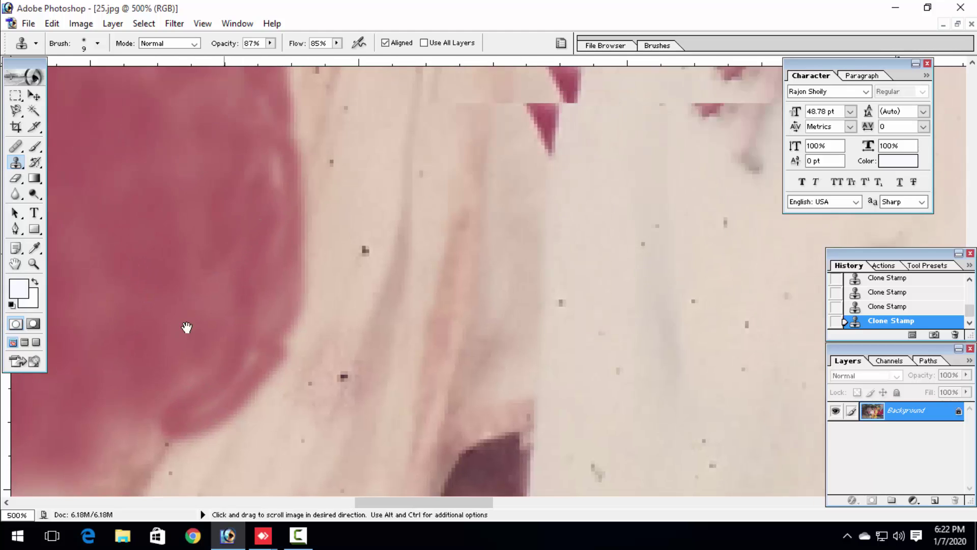
{"action": "key", "text": "ctrl+minus"}
{"action": "key", "text": "ctrl+minus"}
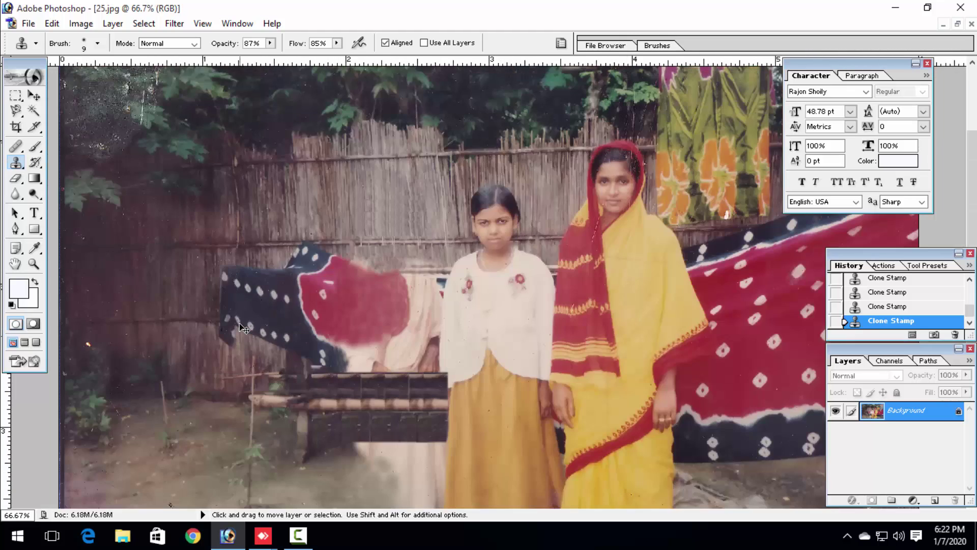
- Clone pale pink sari texture over the top and outer side of the dark arm area between the folds and the white blouse
{"action": "key", "text": "ctrl+plus"}
{"action": "key", "text": "ctrl+plus"}
{"action": "key", "text": "ctrl+plus"}
{"action": "key", "text": "ctrl+plus"}
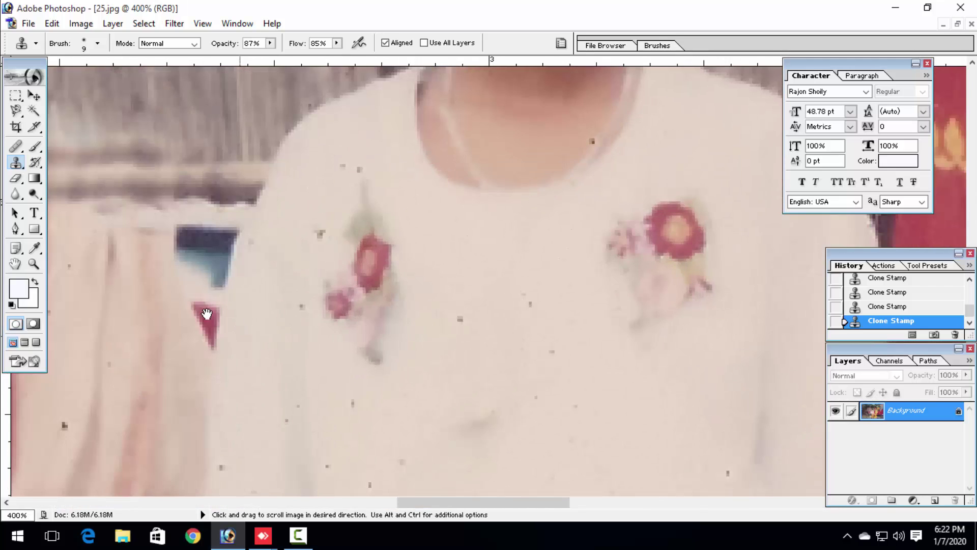
{"action": "mouse_move", "coordinate": [207, 316]}
{"action": "left_mouse_down"}
{"action": "mouse_move", "coordinate": [523, 245]}
{"action": "mouse_move", "coordinate": [421, 336]}
{"action": "mouse_move", "coordinate": [443, 179]}
{"action": "mouse_move", "coordinate": [427, 258]}
{"action": "left_mouse_up"}
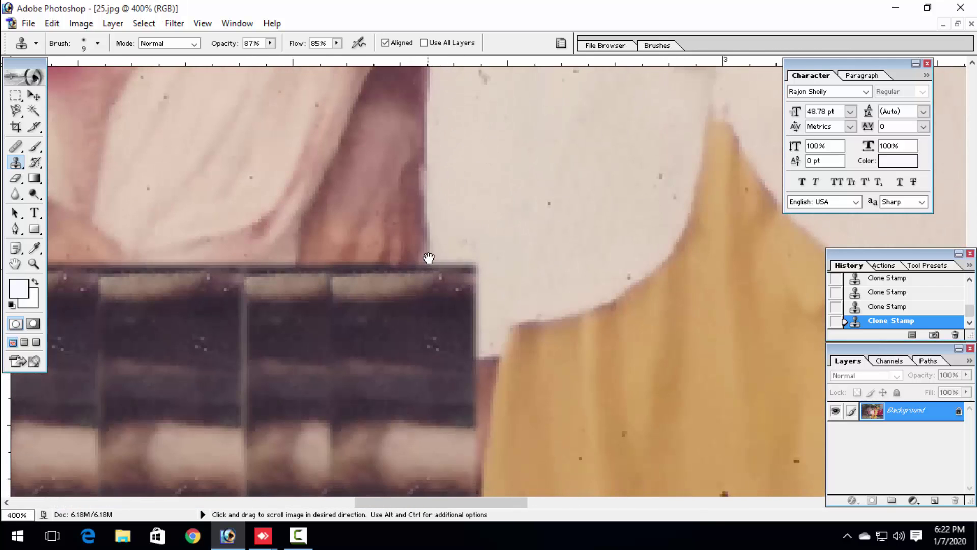
{"action": "left_click_drag", "start_coordinate": [336, 210], "coordinate": [478, 371]}
{"action": "left_click_drag", "start_coordinate": [406, 315], "coordinate": [486, 340]}
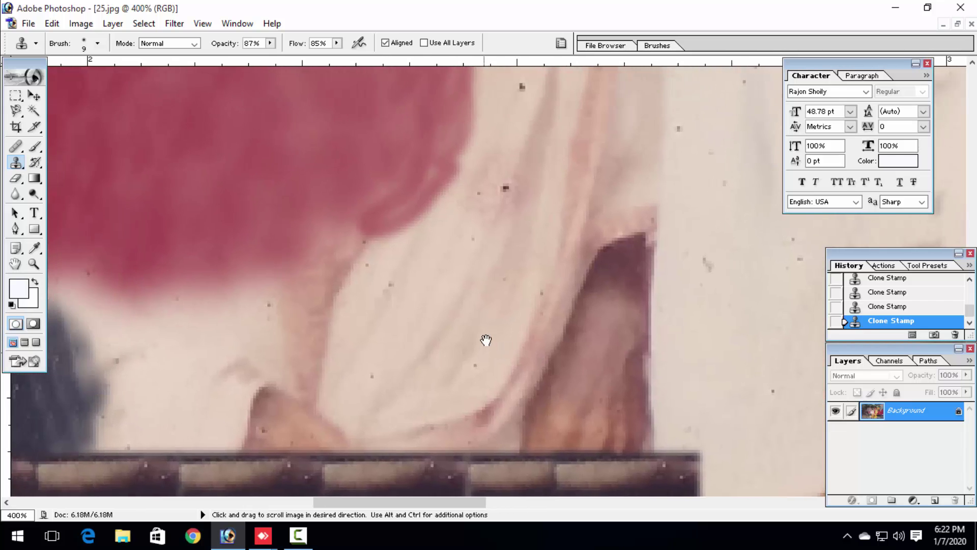
{"action": "left_click_drag", "start_coordinate": [279, 284], "coordinate": [201, 402]}
{"action": "mouse_move", "coordinate": [449, 200]}
{"action": "left_mouse_down"}
{"action": "mouse_move", "coordinate": [330, 335]}
{"action": "mouse_move", "coordinate": [334, 309]}
{"action": "mouse_move", "coordinate": [292, 266]}
{"action": "left_mouse_up"}
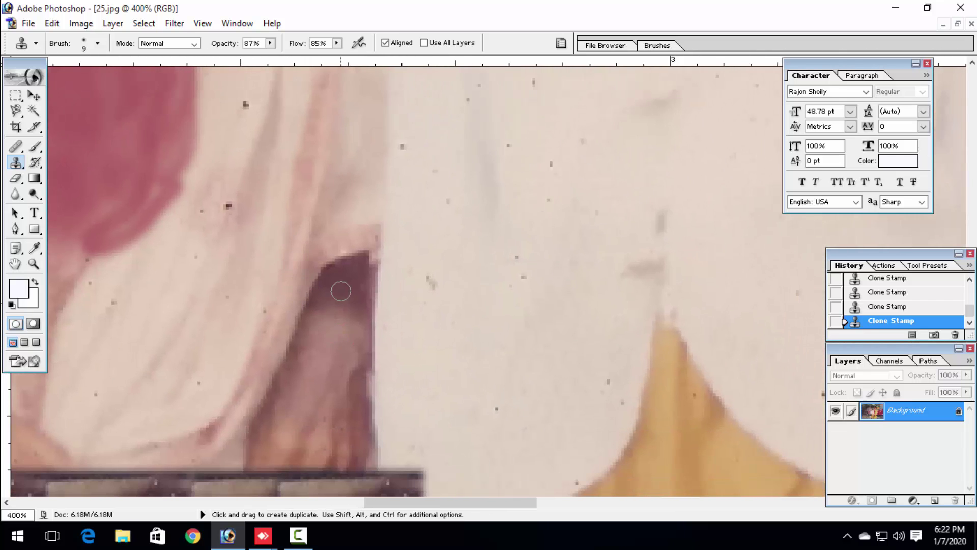
{"action": "mouse_move", "coordinate": [341, 290]}
{"action": "left_mouse_down"}
{"action": "mouse_move", "coordinate": [356, 259]}
{"action": "mouse_move", "coordinate": [309, 337]}
{"action": "mouse_move", "coordinate": [297, 317]}
{"action": "mouse_move", "coordinate": [319, 236]}
{"action": "left_mouse_up"}
{"action": "mouse_move", "coordinate": [284, 308]}
{"action": "left_mouse_down"}
{"action": "mouse_move", "coordinate": [261, 364]}
{"action": "mouse_move", "coordinate": [278, 358]}
{"action": "left_mouse_up"}
- Resample the pale pink texture and clone it over the middle of the dark arm area above the bench
{"action": "left_click", "coordinate": [287, 275], "text": "alt"}
{"action": "left_click", "coordinate": [290, 211], "text": "alt"}
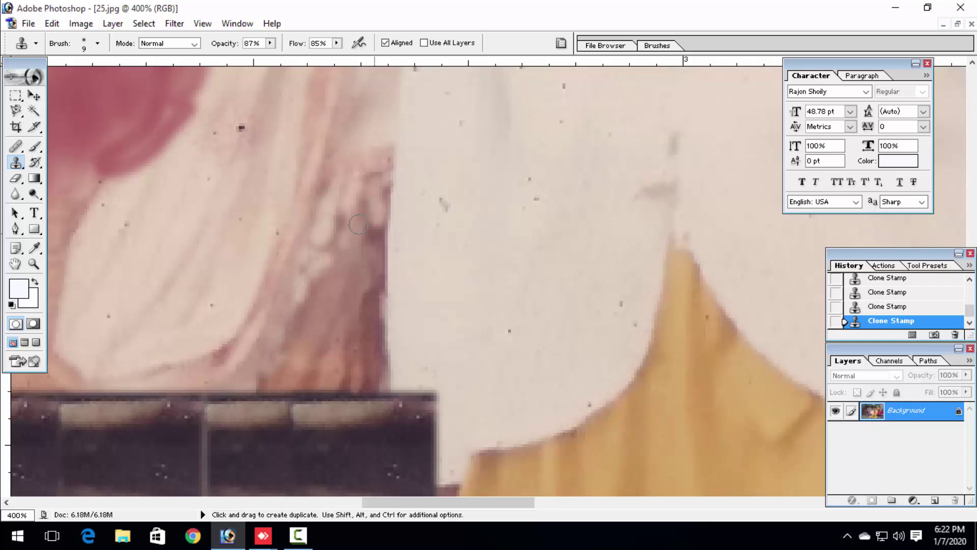
{"action": "left_click_drag", "start_coordinate": [354, 228], "coordinate": [334, 242]}
{"action": "left_click", "coordinate": [329, 223], "text": "alt"}
{"action": "mouse_move", "coordinate": [365, 204]}
{"action": "left_mouse_down"}
{"action": "mouse_move", "coordinate": [347, 222]}
{"action": "mouse_move", "coordinate": [361, 259]}
{"action": "mouse_move", "coordinate": [338, 247]}
{"action": "mouse_move", "coordinate": [352, 215]}
{"action": "mouse_move", "coordinate": [342, 201]}
{"action": "mouse_move", "coordinate": [313, 232]}
{"action": "mouse_move", "coordinate": [329, 249]}
{"action": "mouse_move", "coordinate": [252, 271]}
{"action": "left_mouse_up"}
- Clone pinkish texture over the remaining brown fingers above the bench and the dark edge along the white blouse
{"action": "left_click", "coordinate": [342, 225], "text": "alt"}
{"action": "left_click", "coordinate": [344, 164], "text": "alt"}
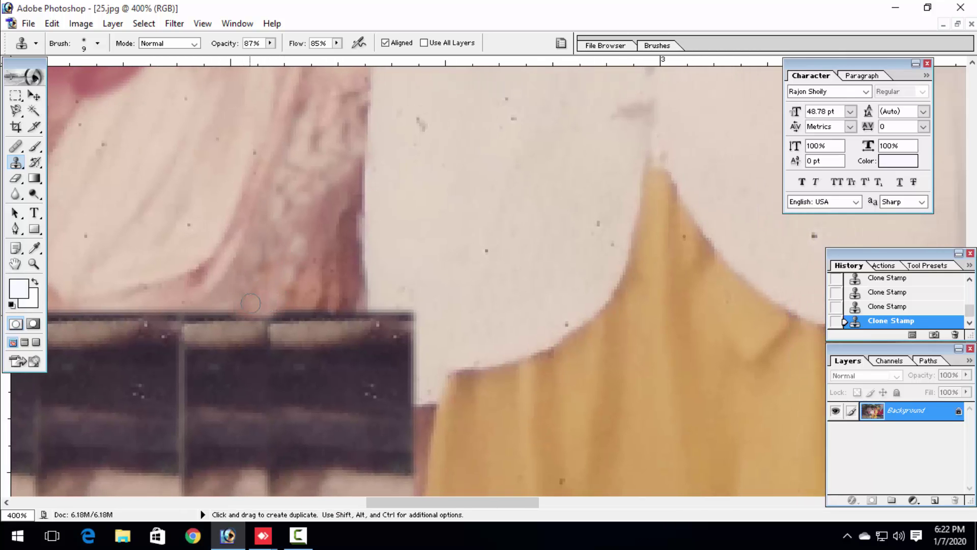
{"action": "mouse_move", "coordinate": [297, 286]}
{"action": "left_mouse_down"}
{"action": "mouse_move", "coordinate": [235, 317]}
{"action": "mouse_move", "coordinate": [259, 336]}
{"action": "mouse_move", "coordinate": [278, 332]}
{"action": "mouse_move", "coordinate": [259, 230]}
{"action": "mouse_move", "coordinate": [288, 263]}
{"action": "left_mouse_up"}
{"action": "left_click", "coordinate": [234, 266], "text": "alt"}
{"action": "left_click", "coordinate": [228, 264], "text": "alt"}
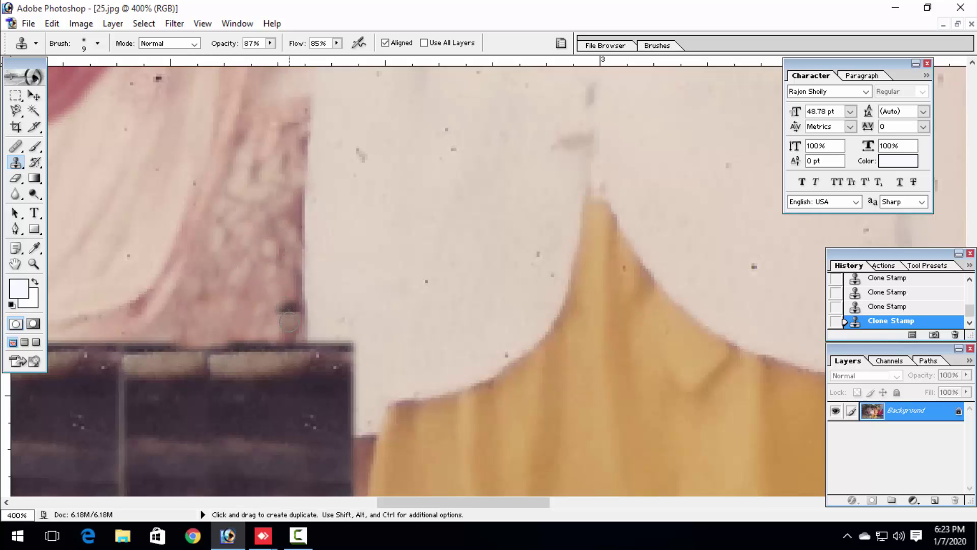
{"action": "mouse_move", "coordinate": [300, 179]}
{"action": "left_mouse_down"}
{"action": "mouse_move", "coordinate": [291, 254]}
{"action": "mouse_move", "coordinate": [257, 236]}
{"action": "mouse_move", "coordinate": [282, 239]}
{"action": "left_mouse_up"}
{"action": "left_click", "coordinate": [249, 207], "text": "alt"}
{"action": "scroll", "coordinate": [255, 259], "scroll_direction": "up", "scroll_amount": 1}
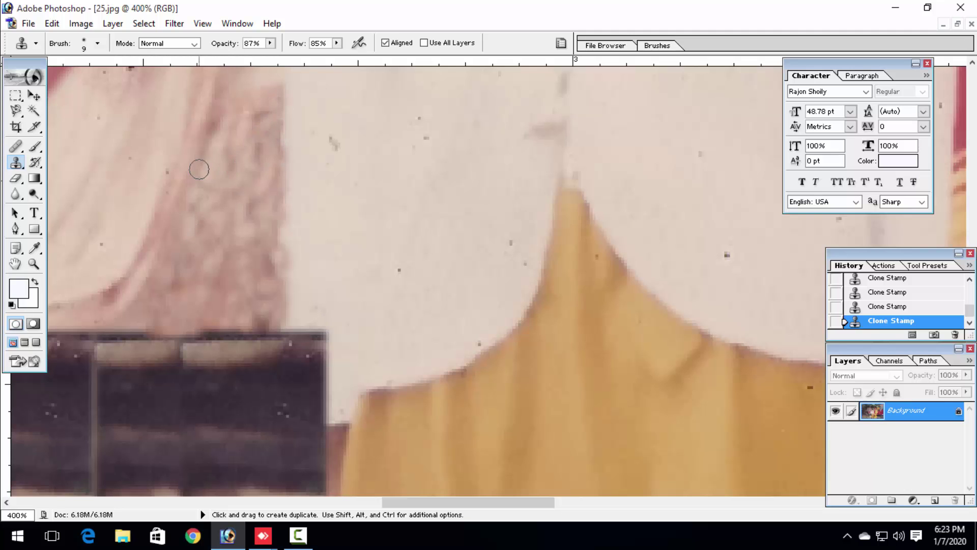
- Examine the whole photo at 25% to judge the covered arm and fingers above the bench
{"action": "key", "text": "ctrl+minus"}
{"action": "key", "text": "ctrl+minus"}
{"action": "key", "text": "ctrl+minus"}
{"action": "key", "text": "ctrl+minus"}
{"action": "key", "text": "ctrl+minus"}
{"action": "key", "text": "ctrl+minus"}
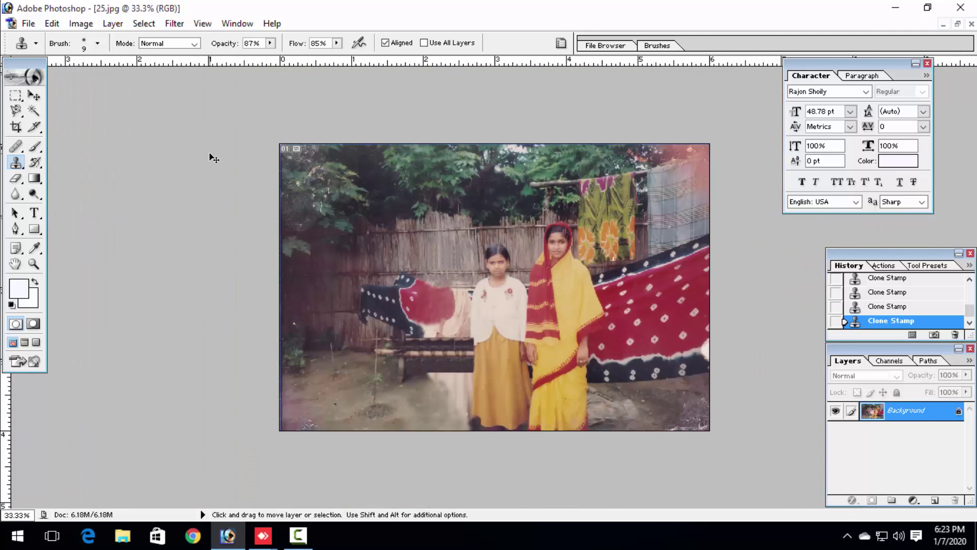
{"action": "key", "text": "ctrl+minus"}
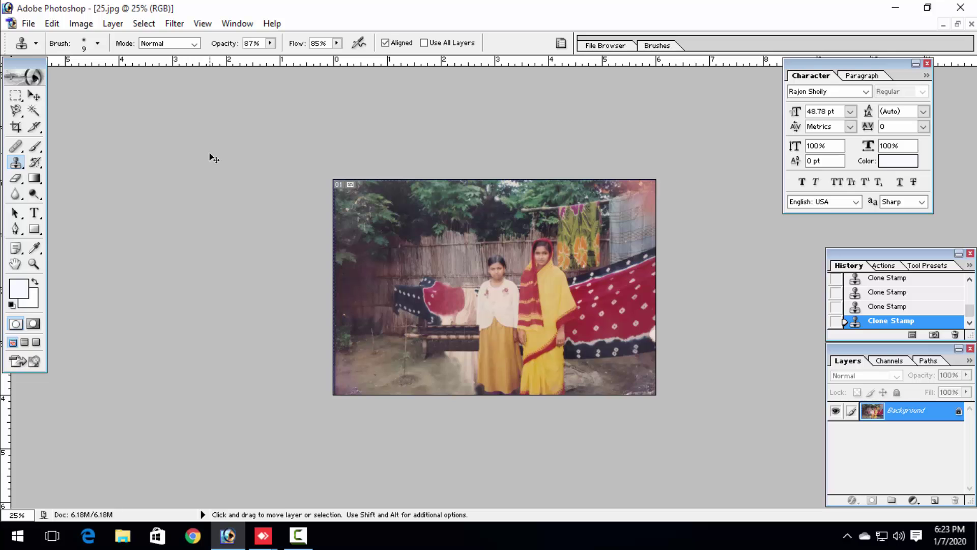
- Inspect the girl's white blouse and the neighbouring red and yellow sari at 300%
{"action": "key", "text": "ctrl+plus"}
{"action": "key", "text": "ctrl+plus"}
{"action": "key", "text": "ctrl+plus"}
{"action": "key", "text": "ctrl+plus"}
{"action": "key", "text": "ctrl+plus"}
{"action": "key", "text": "ctrl+plus"}
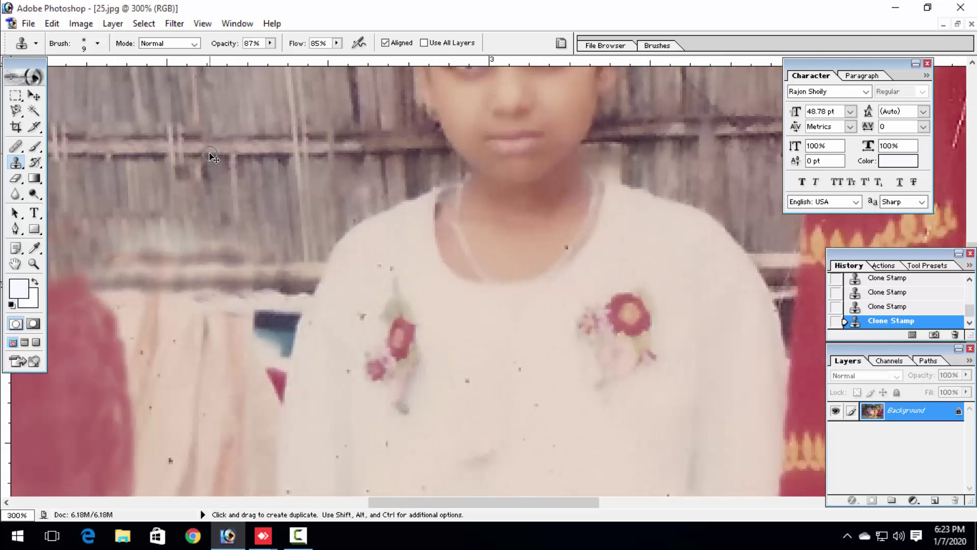
{"action": "left_click_drag", "start_coordinate": [482, 337], "coordinate": [379, 263]}
{"action": "left_click_drag", "start_coordinate": [473, 319], "coordinate": [381, 232]}
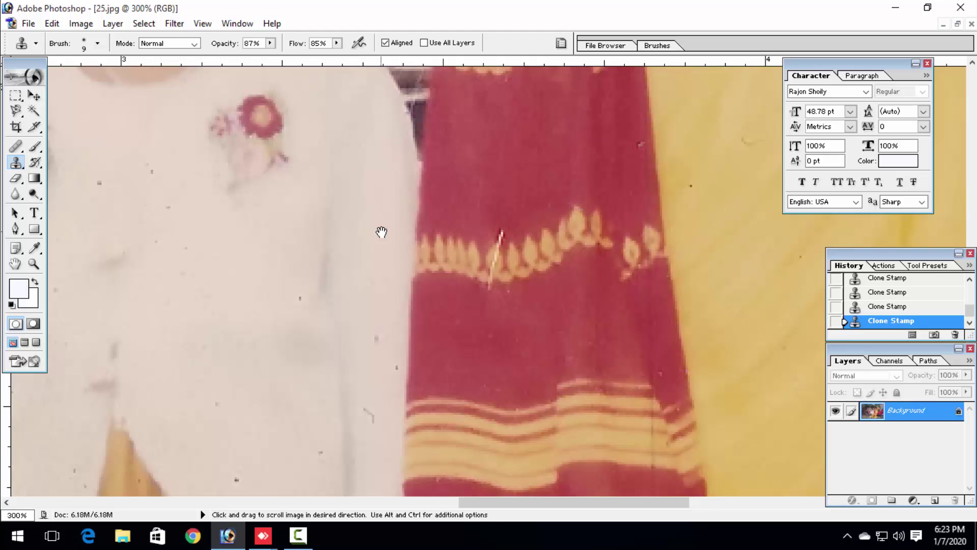
{"action": "left_click_drag", "start_coordinate": [540, 320], "coordinate": [314, 269]}
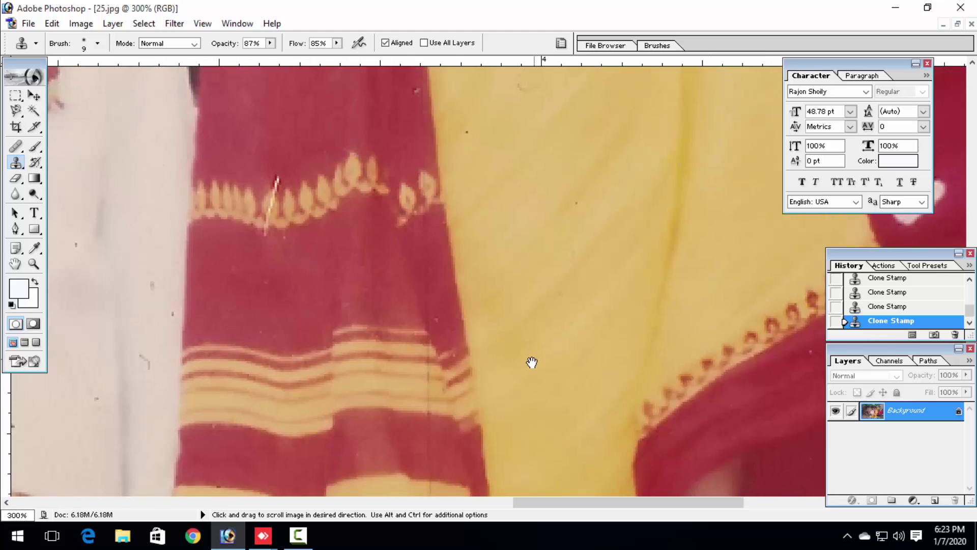
- Inspect the leftover pale sari beside the ochre skirt's hem and the end of the bench up close
{"action": "left_click_drag", "start_coordinate": [565, 367], "coordinate": [550, 90]}
{"action": "left_click_drag", "start_coordinate": [245, 433], "coordinate": [683, 129]}
{"action": "left_click_drag", "start_coordinate": [291, 318], "coordinate": [479, 320]}
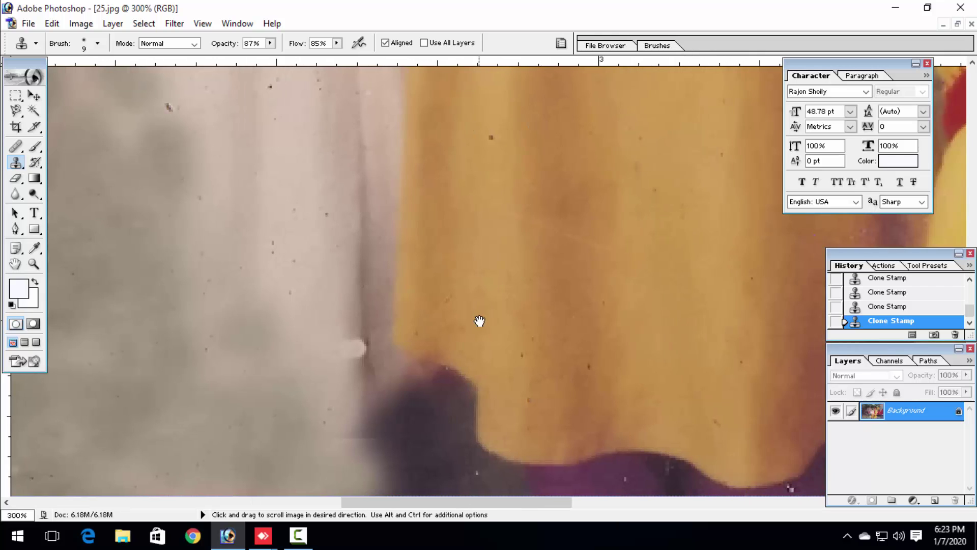
{"action": "key", "text": "ctrl+minus"}
{"action": "key", "text": "ctrl+minus"}
{"action": "key", "text": "ctrl+plus"}
{"action": "key", "text": "ctrl+plus"}
{"action": "key", "text": "ctrl+plus"}
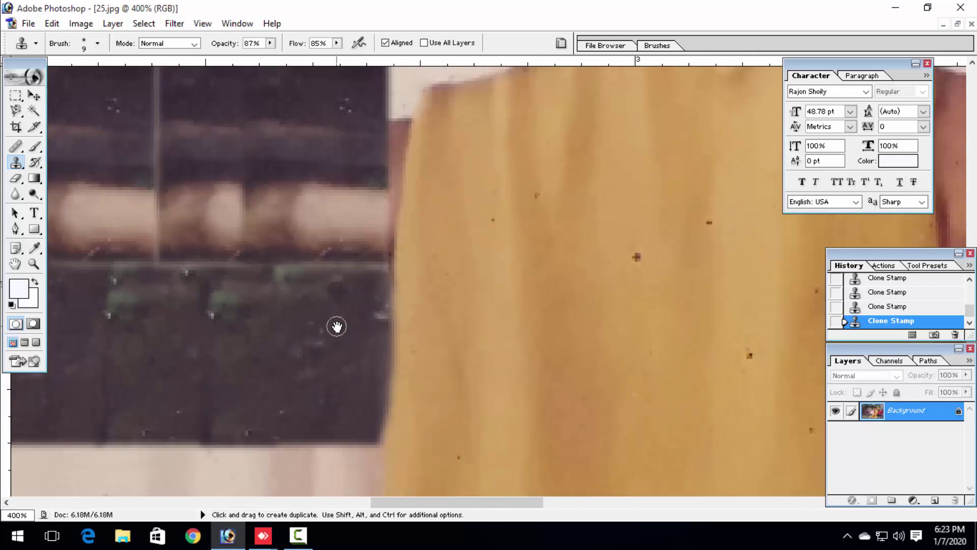
- Enlarge the Clone Stamp brush to 40 and clone dark shadow from under the bench over the pale sari's upper edge
{"action": "mouse_move", "coordinate": [339, 368]}
{"action": "left_mouse_down"}
{"action": "mouse_move", "coordinate": [234, 270]}
{"action": "mouse_move", "coordinate": [439, 235]}
{"action": "left_mouse_up"}
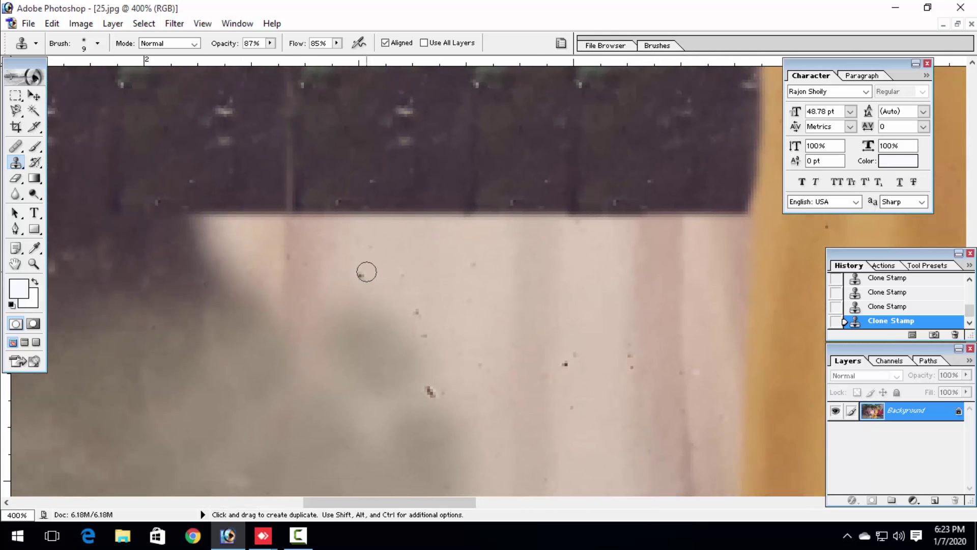
{"action": "key", "text": "bracketright"}
{"action": "key", "text": "bracketright"}
{"action": "key", "text": "bracketright"}
{"action": "left_click", "coordinate": [386, 153], "text": "alt"}
{"action": "mouse_move", "coordinate": [371, 213]}
{"action": "left_mouse_down"}
{"action": "mouse_move", "coordinate": [315, 244]}
{"action": "mouse_move", "coordinate": [226, 229]}
{"action": "left_mouse_up"}
{"action": "left_click", "coordinate": [369, 191], "text": "alt"}
{"action": "left_click_drag", "start_coordinate": [306, 221], "coordinate": [235, 218]}
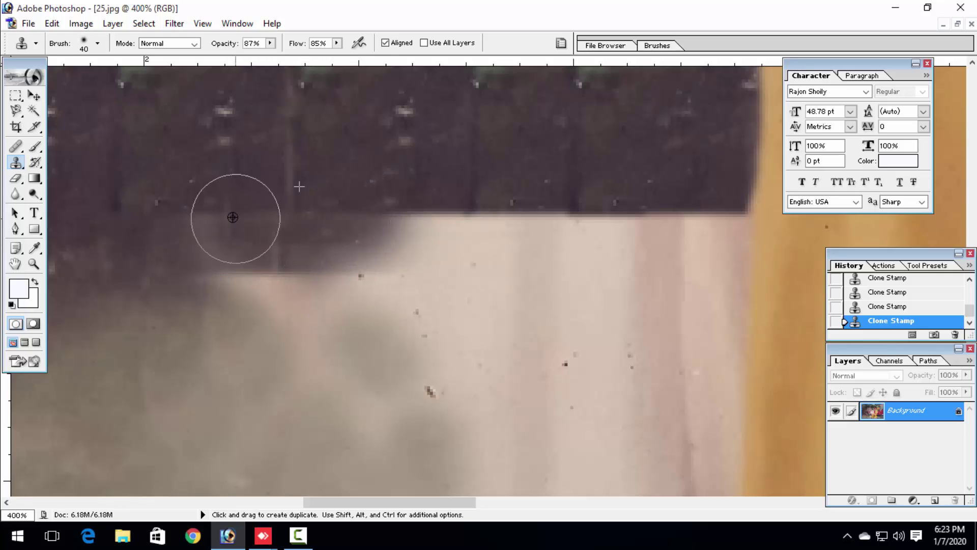
- Clone the dark shadow farther down over the pale sari where it meets the grey ground
{"action": "left_click", "coordinate": [353, 201], "text": "alt"}
{"action": "left_click_drag", "start_coordinate": [334, 289], "coordinate": [198, 260]}
{"action": "left_click", "coordinate": [286, 258], "text": "alt"}
{"action": "mouse_move", "coordinate": [395, 262]}
{"action": "left_mouse_down"}
{"action": "mouse_move", "coordinate": [414, 258]}
{"action": "mouse_move", "coordinate": [336, 272]}
{"action": "left_mouse_up"}
{"action": "left_click", "coordinate": [335, 267], "text": "alt"}
{"action": "left_click_drag", "start_coordinate": [373, 330], "coordinate": [269, 286]}
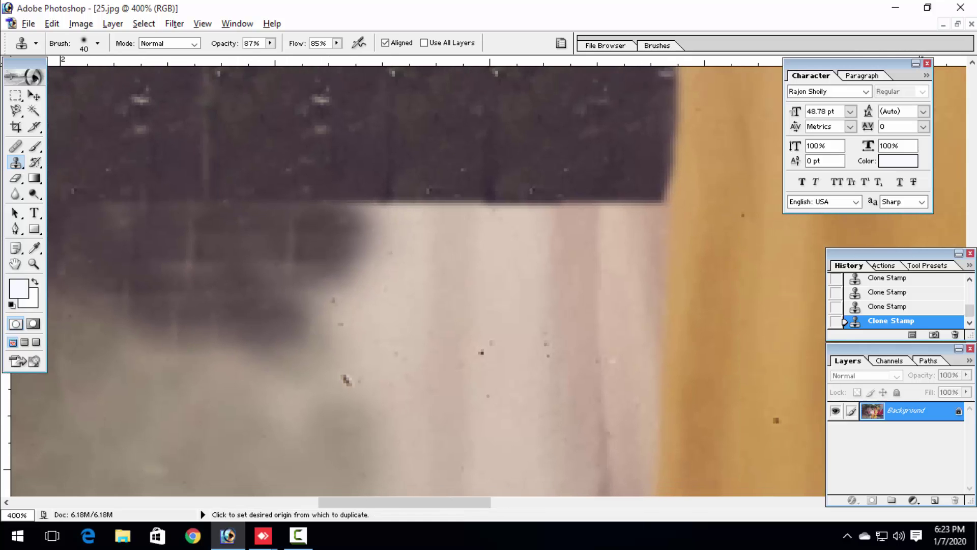
- Thicken the cloned shadow below the bench's dark area toward the middle of the pale sari
{"action": "left_click", "coordinate": [283, 257], "text": "alt"}
{"action": "left_click_drag", "start_coordinate": [377, 287], "coordinate": [362, 225]}
{"action": "left_click_drag", "start_coordinate": [303, 247], "coordinate": [281, 229]}
{"action": "left_click", "coordinate": [282, 213], "text": "alt"}
{"action": "mouse_move", "coordinate": [346, 306]}
{"action": "left_mouse_down"}
{"action": "mouse_move", "coordinate": [328, 290]}
{"action": "mouse_move", "coordinate": [255, 314]}
{"action": "left_mouse_up"}
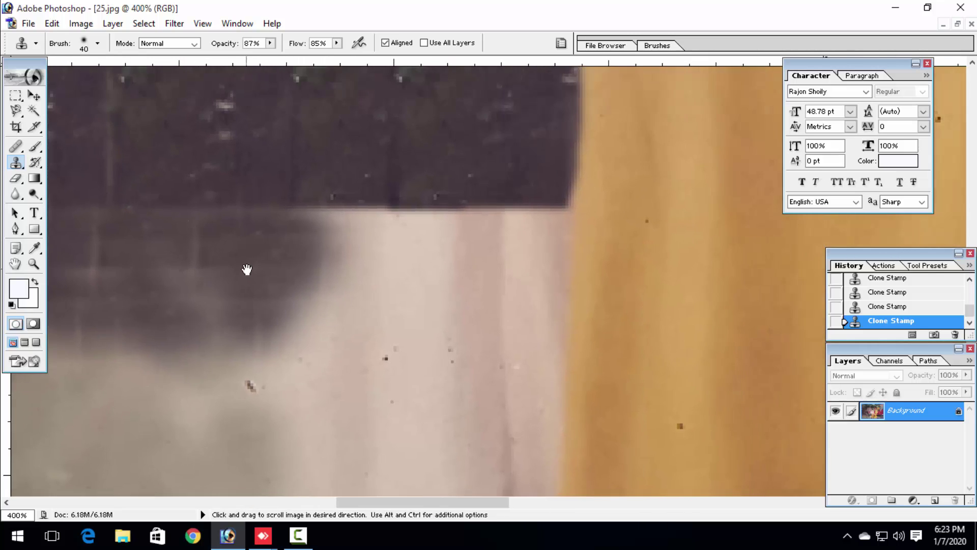
{"action": "mouse_move", "coordinate": [293, 237]}
{"action": "left_mouse_down"}
{"action": "mouse_move", "coordinate": [415, 218]}
{"action": "mouse_move", "coordinate": [483, 222]}
{"action": "mouse_move", "coordinate": [323, 215]}
{"action": "left_mouse_up"}
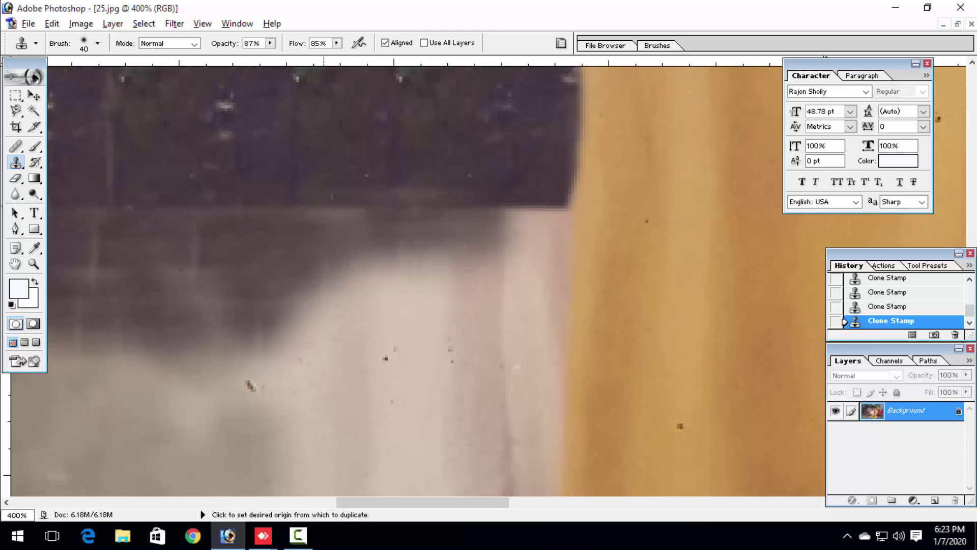
- Clone the dark shadow across the straight upper edge of the pale sari as far as the ochre skirt
{"action": "left_click", "coordinate": [323, 214], "text": "alt"}
{"action": "left_click_drag", "start_coordinate": [506, 218], "coordinate": [480, 272]}
{"action": "mouse_move", "coordinate": [420, 189]}
{"action": "left_mouse_down"}
{"action": "mouse_move", "coordinate": [404, 244]}
{"action": "mouse_move", "coordinate": [324, 287]}
{"action": "left_mouse_up"}
{"action": "left_click", "coordinate": [343, 246], "text": "alt"}
{"action": "left_click_drag", "start_coordinate": [533, 190], "coordinate": [523, 244]}
{"action": "mouse_move", "coordinate": [425, 266]}
{"action": "left_mouse_down"}
{"action": "mouse_move", "coordinate": [473, 198]}
{"action": "mouse_move", "coordinate": [321, 244]}
{"action": "left_mouse_up"}
{"action": "left_click", "coordinate": [385, 148], "text": "alt"}
{"action": "left_click_drag", "start_coordinate": [319, 232], "coordinate": [275, 168]}
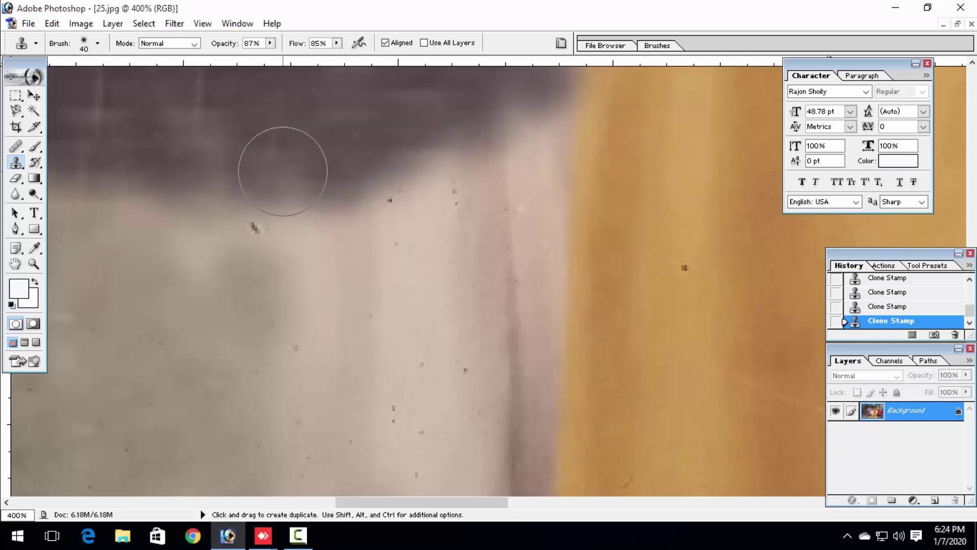
- Extend the dark shadow downward over the middle of the pale sari between the grey ground and the ochre skirt
{"action": "key", "text": "space"}
{"action": "left_click_drag", "start_coordinate": [481, 182], "coordinate": [425, 388]}
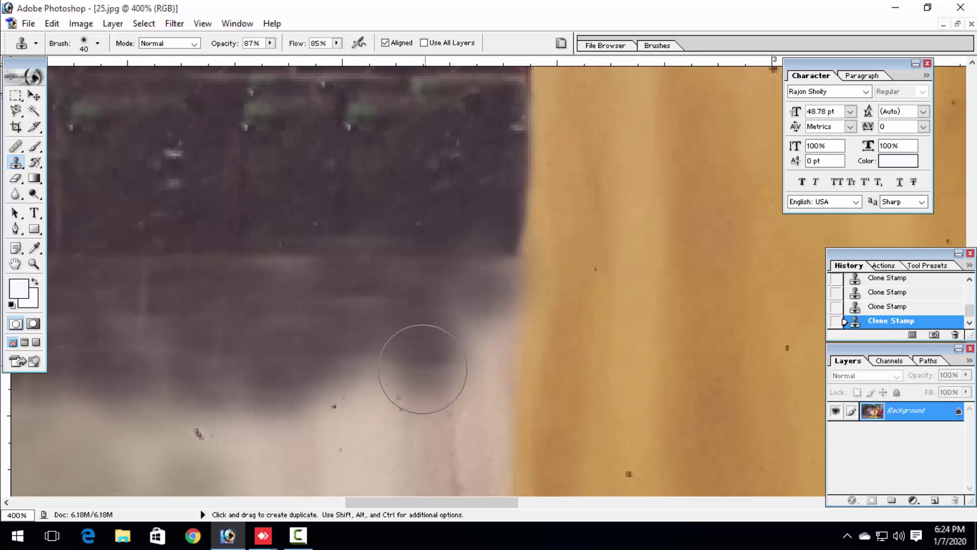
{"action": "left_click_drag", "start_coordinate": [336, 390], "coordinate": [384, 324]}
{"action": "left_click", "coordinate": [378, 322], "text": "alt"}
{"action": "left_click_drag", "start_coordinate": [338, 362], "coordinate": [329, 375]}
{"action": "key", "text": "space"}
{"action": "left_click_drag", "start_coordinate": [334, 325], "coordinate": [295, 320]}
{"action": "left_click", "coordinate": [363, 307], "text": "alt"}
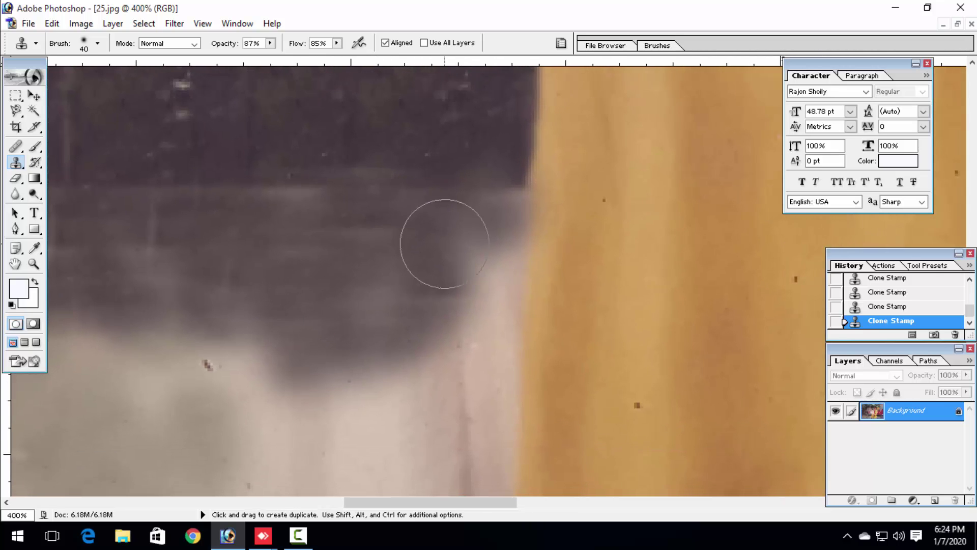
- Clone dark shadow down over the pale strip that borders the ochre skirt
{"action": "mouse_move", "coordinate": [488, 240]}
{"action": "left_mouse_down"}
{"action": "mouse_move", "coordinate": [494, 308]}
{"action": "mouse_move", "coordinate": [457, 382]}
{"action": "left_mouse_up"}
{"action": "key", "text": "space"}
{"action": "left_click_drag", "start_coordinate": [435, 249], "coordinate": [462, 163]}
{"action": "left_click", "coordinate": [504, 206], "text": "alt"}
{"action": "left_click_drag", "start_coordinate": [526, 256], "coordinate": [420, 290]}
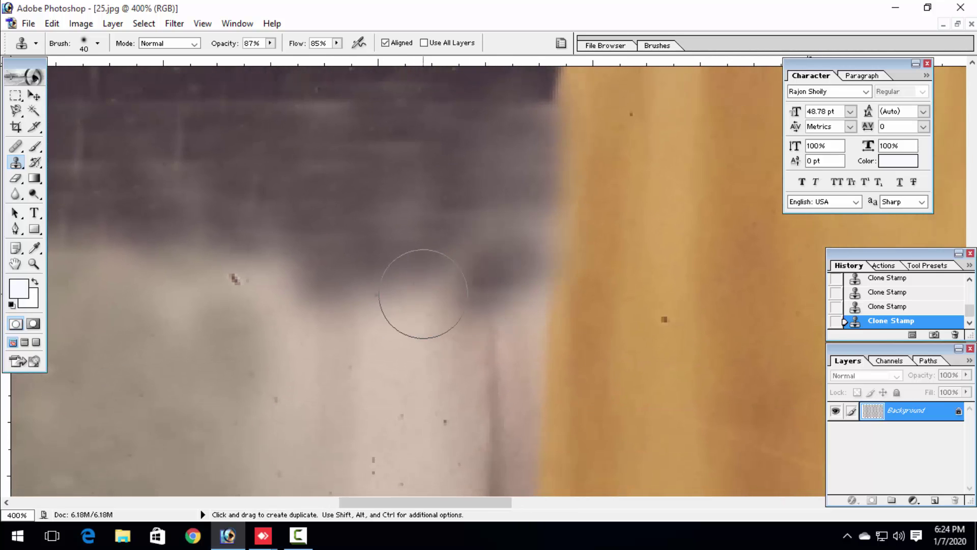
{"action": "key", "text": "space"}
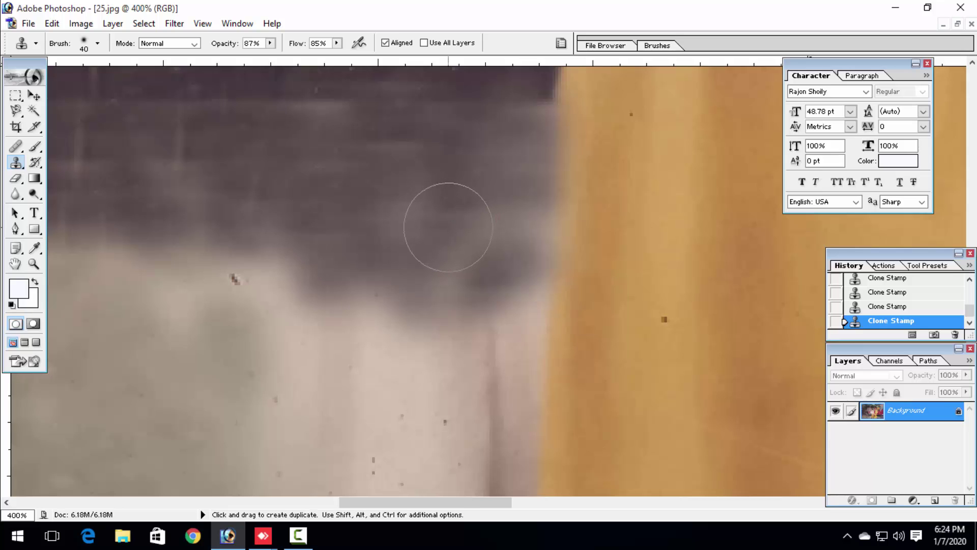
- Fill the light gaps along the shadow's lower edge with cloned dark texture
{"action": "key", "text": "alt"}
{"action": "left_click", "coordinate": [475, 156], "text": "alt"}
{"action": "left_click_drag", "start_coordinate": [479, 244], "coordinate": [412, 309]}
{"action": "left_click_drag", "start_coordinate": [396, 241], "coordinate": [447, 178]}
{"action": "left_click", "coordinate": [441, 177], "text": "alt"}
{"action": "left_click_drag", "start_coordinate": [434, 260], "coordinate": [273, 224]}
{"action": "left_click_drag", "start_coordinate": [431, 244], "coordinate": [508, 254]}
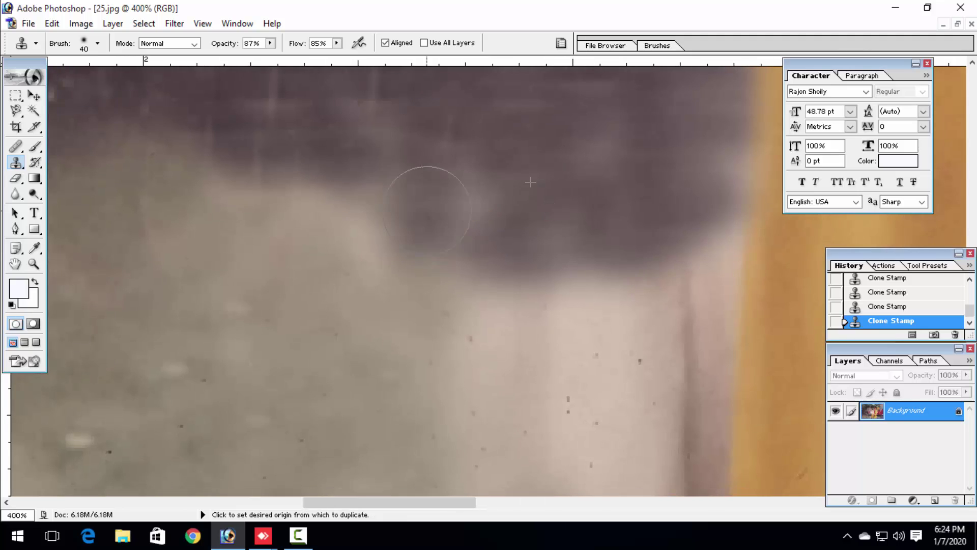
- Clone the shadow onto the adjoining grey ground to break up its stepped lower boundary
{"action": "key", "text": "alt"}
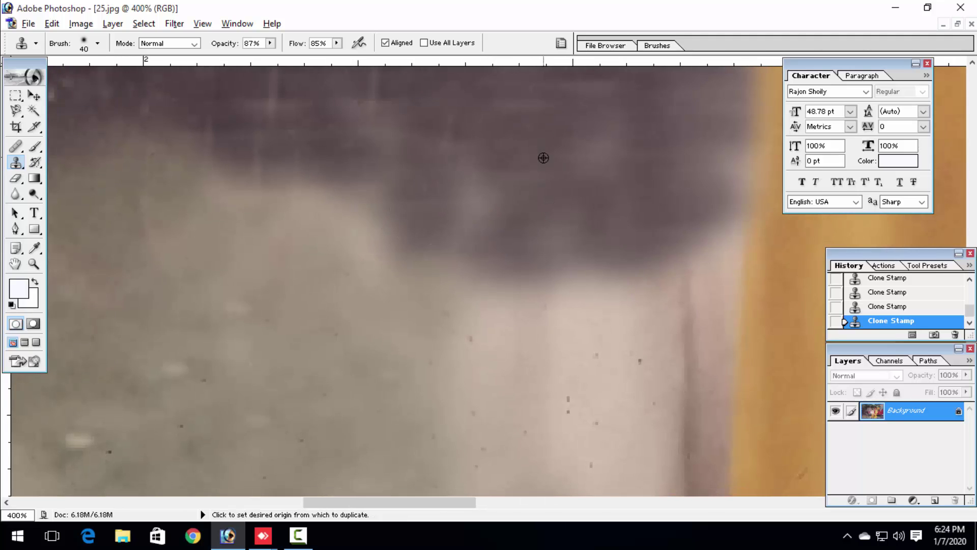
{"action": "left_click", "coordinate": [463, 166], "text": "alt"}
{"action": "mouse_move", "coordinate": [356, 239]}
{"action": "left_mouse_down"}
{"action": "mouse_move", "coordinate": [268, 198]}
{"action": "mouse_move", "coordinate": [185, 201]}
{"action": "left_mouse_up"}
{"action": "left_click_drag", "start_coordinate": [273, 240], "coordinate": [229, 182]}
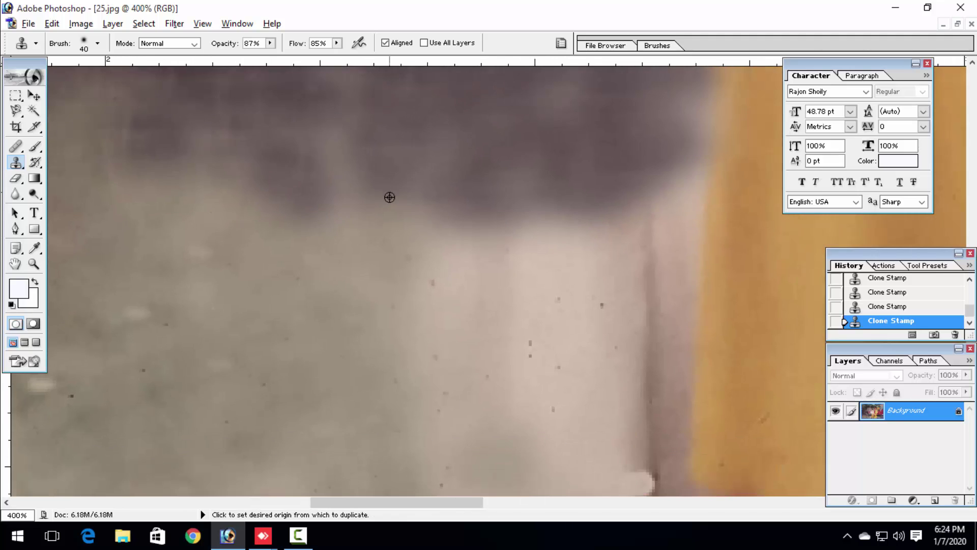
{"action": "left_click", "coordinate": [391, 198], "text": "alt"}
{"action": "left_click_drag", "start_coordinate": [331, 250], "coordinate": [244, 236]}
{"action": "left_click_drag", "start_coordinate": [386, 255], "coordinate": [152, 151]}
{"action": "mouse_move", "coordinate": [497, 334]}
{"action": "left_mouse_down"}
{"action": "mouse_move", "coordinate": [475, 312]}
{"action": "mouse_move", "coordinate": [705, 179]}
{"action": "left_mouse_up"}
{"action": "left_click_drag", "start_coordinate": [385, 316], "coordinate": [478, 371]}
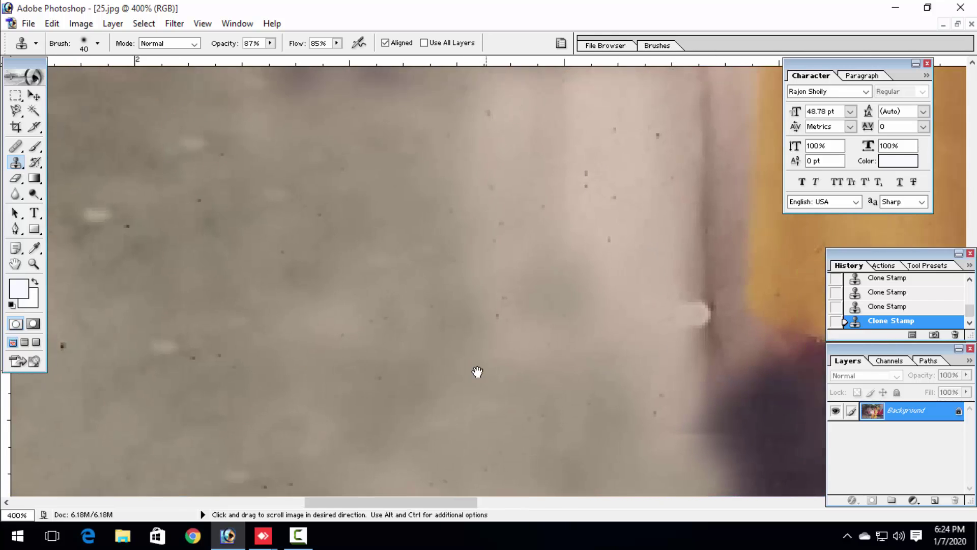
- Clone grey ground over the remaining pale sari, the brown fold and the white spot beside the ochre skirt's hem
{"action": "mouse_move", "coordinate": [581, 352]}
{"action": "left_mouse_down"}
{"action": "mouse_move", "coordinate": [482, 411]}
{"action": "mouse_move", "coordinate": [450, 461]}
{"action": "left_mouse_up"}
{"action": "key", "text": "alt"}
{"action": "left_click", "coordinate": [232, 305], "text": "alt"}
{"action": "mouse_move", "coordinate": [307, 300]}
{"action": "left_mouse_down"}
{"action": "mouse_move", "coordinate": [387, 222]}
{"action": "mouse_move", "coordinate": [452, 224]}
{"action": "mouse_move", "coordinate": [343, 316]}
{"action": "left_mouse_up"}
{"action": "left_click", "coordinate": [266, 314], "text": "alt"}
{"action": "left_click_drag", "start_coordinate": [391, 288], "coordinate": [432, 337]}
{"action": "scroll", "coordinate": [358, 393], "scroll_direction": "down", "scroll_amount": 3}
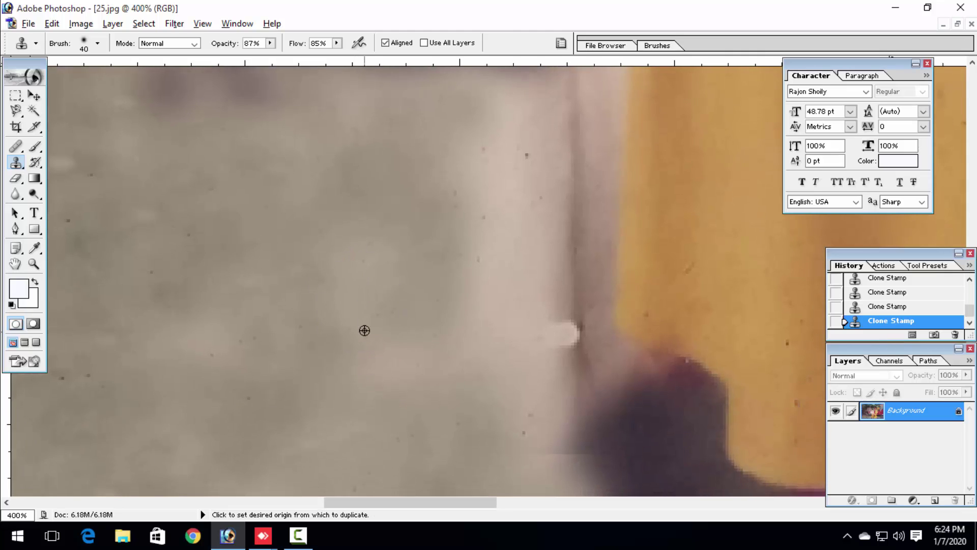
{"action": "left_click", "coordinate": [346, 300], "text": "alt"}
{"action": "mouse_move", "coordinate": [573, 351]}
{"action": "left_mouse_down"}
{"action": "mouse_move", "coordinate": [585, 338]}
{"action": "mouse_move", "coordinate": [556, 201]}
{"action": "mouse_move", "coordinate": [560, 101]}
{"action": "left_mouse_up"}
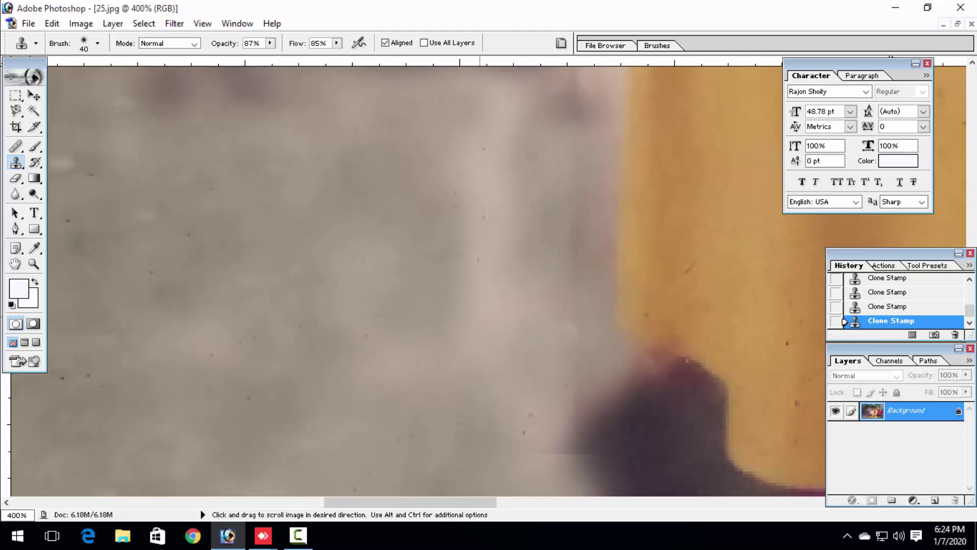
{"action": "left_click_drag", "start_coordinate": [481, 158], "coordinate": [411, 407]}
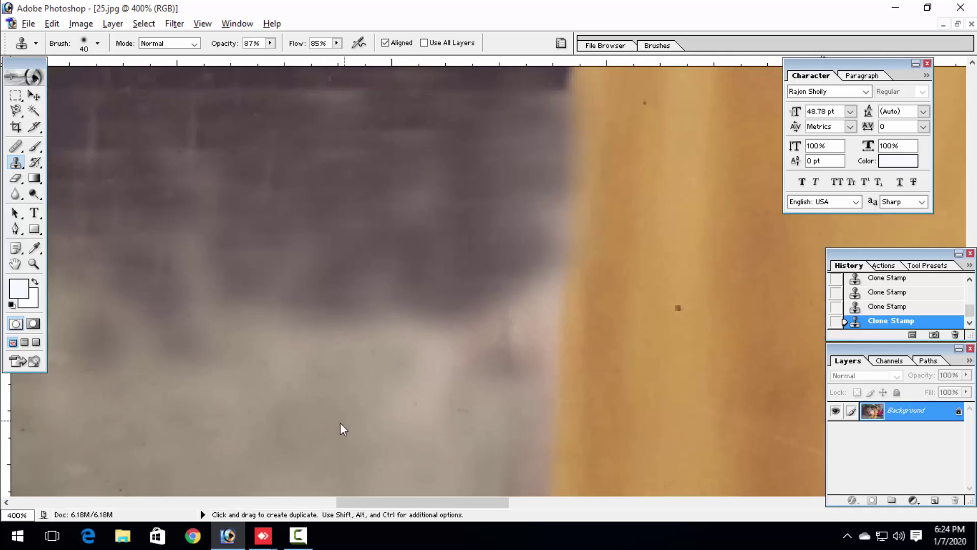
- Clone grey ground over the pinkish remnants between the shadow and the ochre skirt's edge
{"action": "left_click_drag", "start_coordinate": [341, 428], "coordinate": [338, 318]}
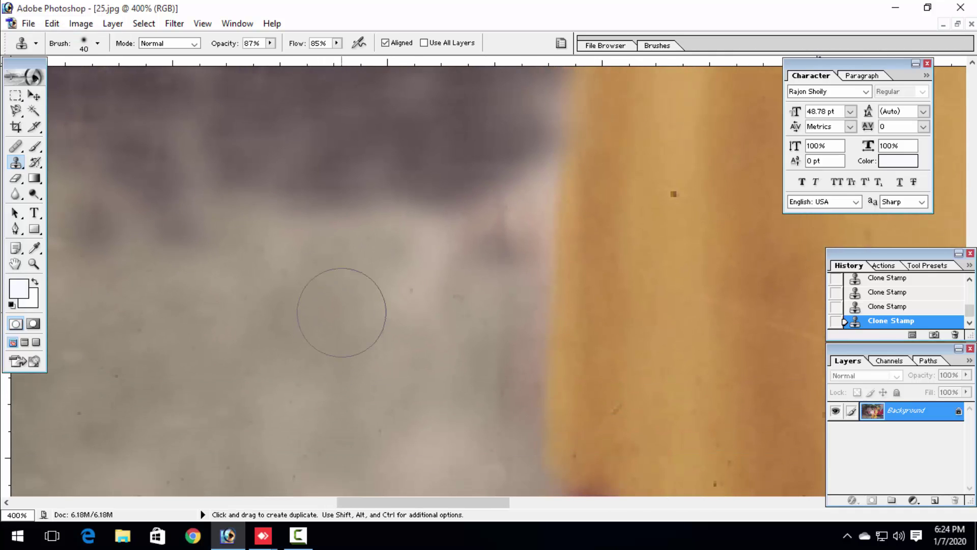
{"action": "left_click", "coordinate": [371, 323], "text": "alt"}
{"action": "mouse_move", "coordinate": [401, 245]}
{"action": "left_mouse_down"}
{"action": "mouse_move", "coordinate": [415, 244]}
{"action": "mouse_move", "coordinate": [402, 275]}
{"action": "left_mouse_up"}
{"action": "left_click_drag", "start_coordinate": [379, 278], "coordinate": [378, 274]}
{"action": "left_click_drag", "start_coordinate": [432, 233], "coordinate": [351, 232]}
{"action": "left_click_drag", "start_coordinate": [400, 432], "coordinate": [399, 291]}
{"action": "left_click", "coordinate": [374, 295], "text": "alt"}
{"action": "mouse_move", "coordinate": [443, 339]}
{"action": "left_mouse_down"}
{"action": "mouse_move", "coordinate": [453, 349]}
{"action": "mouse_move", "coordinate": [417, 397]}
{"action": "mouse_move", "coordinate": [465, 414]}
{"action": "left_mouse_up"}
- Reduce the noise of the whole photo with the Noise Ninja filter, using its automatic profile
{"action": "key", "text": "ctrl+minus"}
{"action": "key", "text": "ctrl+minus"}
{"action": "key", "text": "ctrl+minus"}
{"action": "key", "text": "ctrl+minus"}
{"action": "key", "text": "ctrl+minus"}
{"action": "key", "text": "ctrl+minus"}
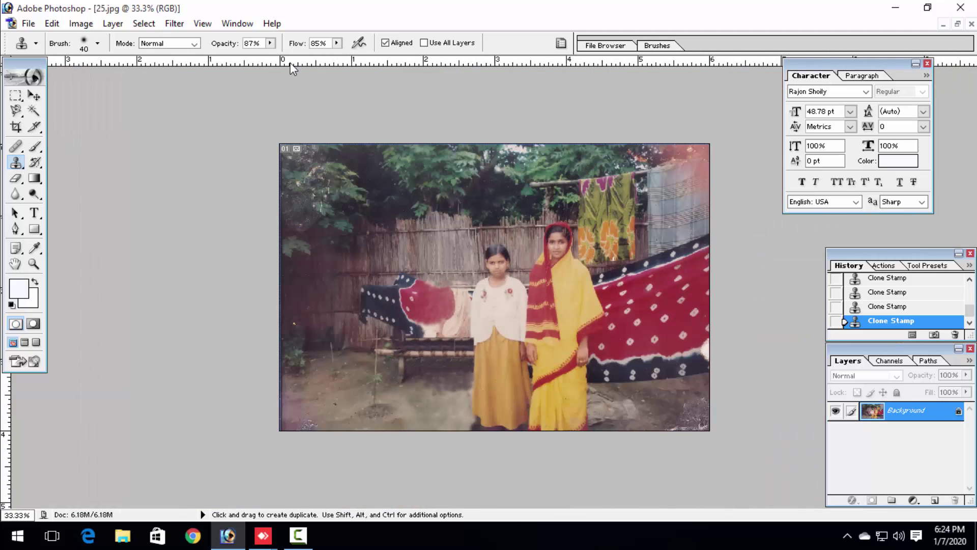
{"action": "left_click", "coordinate": [174, 23]}
{"action": "mouse_move", "coordinate": [240, 448]}
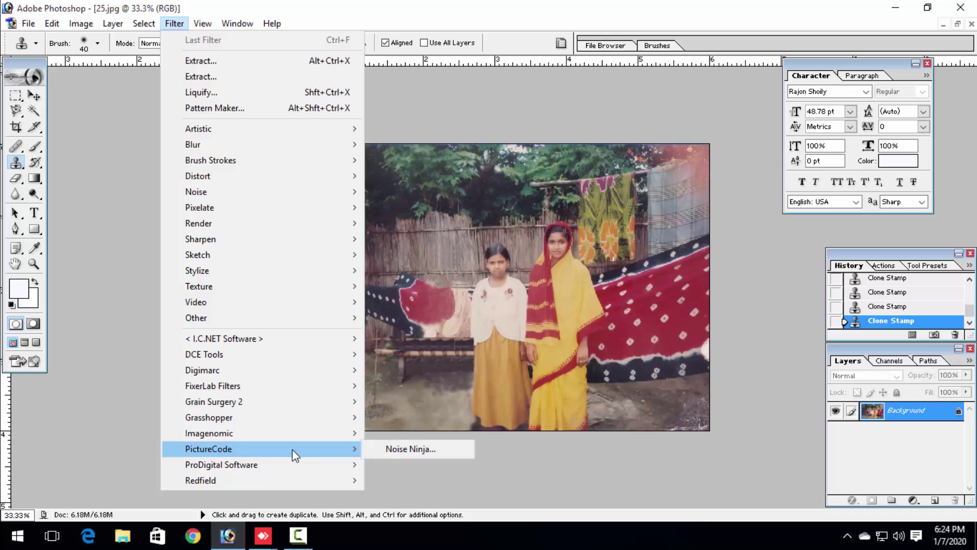
{"action": "left_click", "coordinate": [380, 450]}
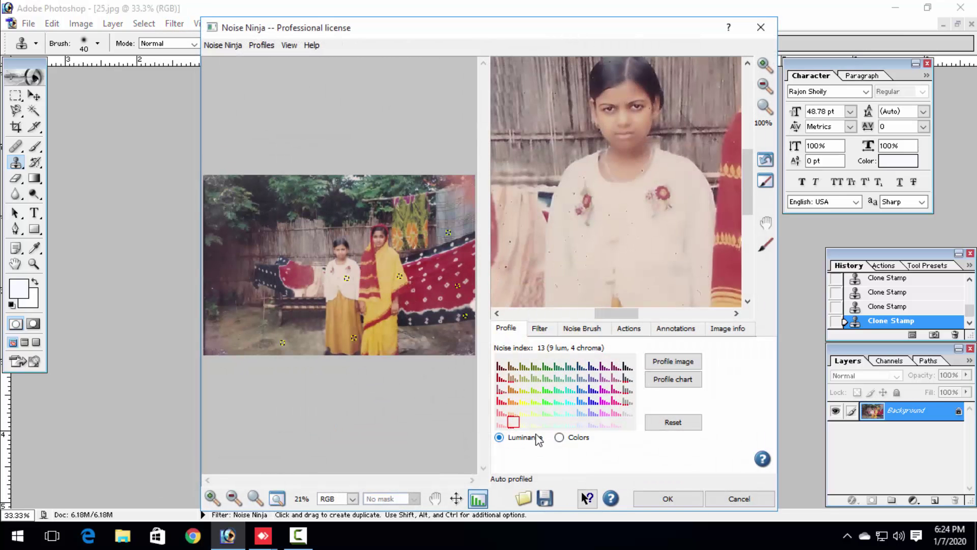
{"action": "left_click", "coordinate": [668, 498]}
- Examine the noise-reduced photo at 50% and 100%, especially the damaged foliage in its upper-left corner
{"action": "key", "text": "ctrl+plus"}
{"action": "key", "text": "ctrl+plus"}
{"action": "key", "text": "ctrl+plus"}
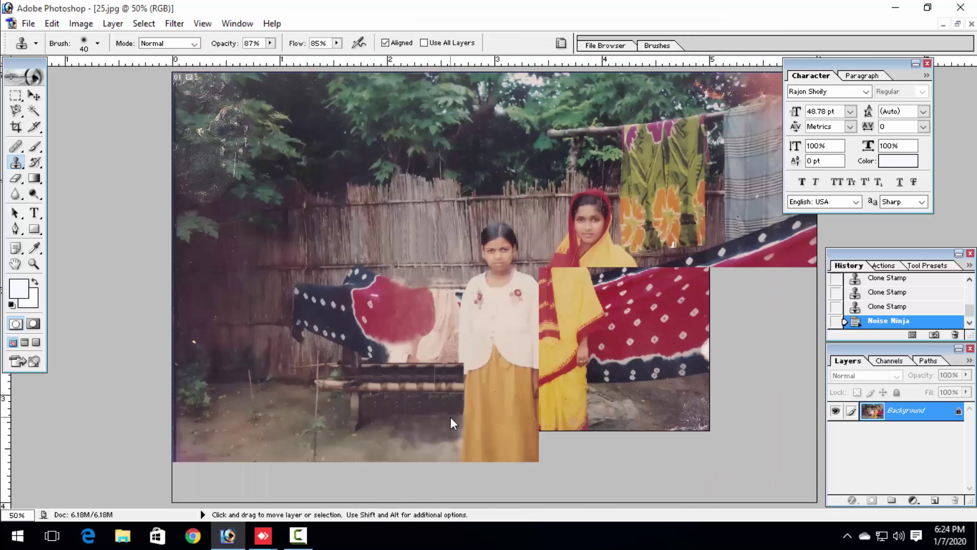
{"action": "mouse_move", "coordinate": [213, 128]}
{"action": "left_mouse_down"}
{"action": "mouse_move", "coordinate": [360, 345]}
{"action": "mouse_move", "coordinate": [606, 393]}
{"action": "left_mouse_up"}
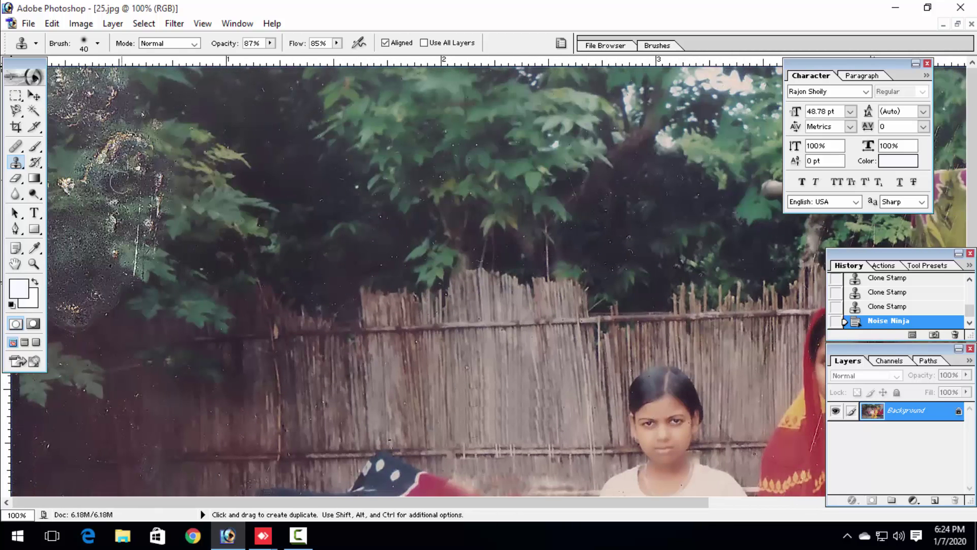
{"action": "key", "text": "ctrl+minus"}
{"action": "key", "text": "ctrl+minus"}
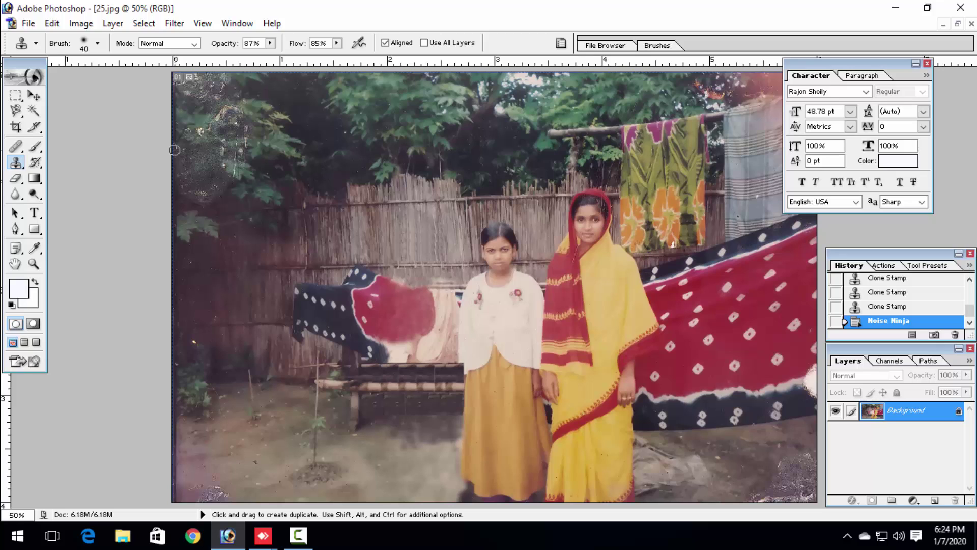
{"action": "key", "text": "ctrl+plus"}
{"action": "left_click_drag", "start_coordinate": [186, 195], "coordinate": [253, 265]}
{"action": "key", "text": "ctrl+minus"}
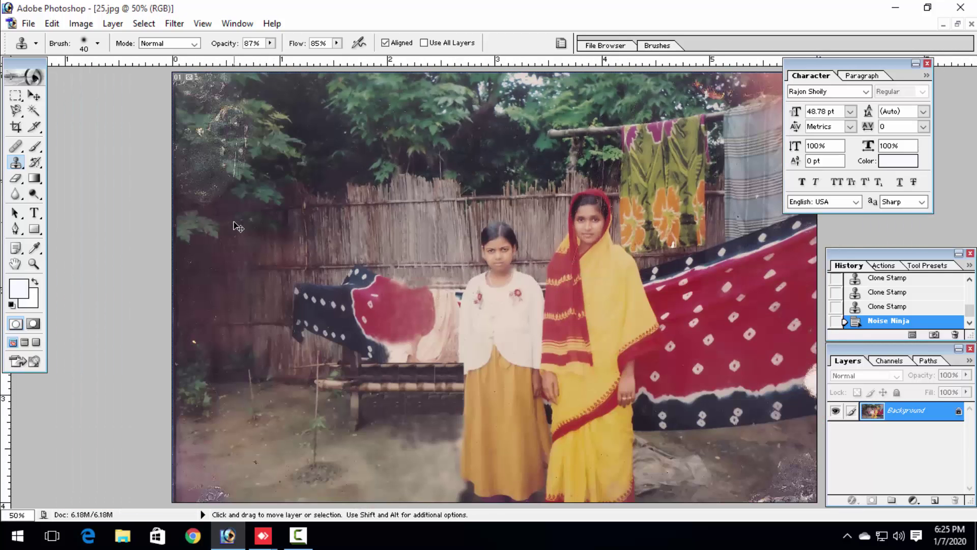
- Clone green leaves over the white vertical scratch at the lower border of the speckled damage in the upper-left foliage
{"action": "key", "text": "ctrl+plus"}
{"action": "key", "text": "ctrl+plus"}
{"action": "key", "text": "ctrl+plus"}
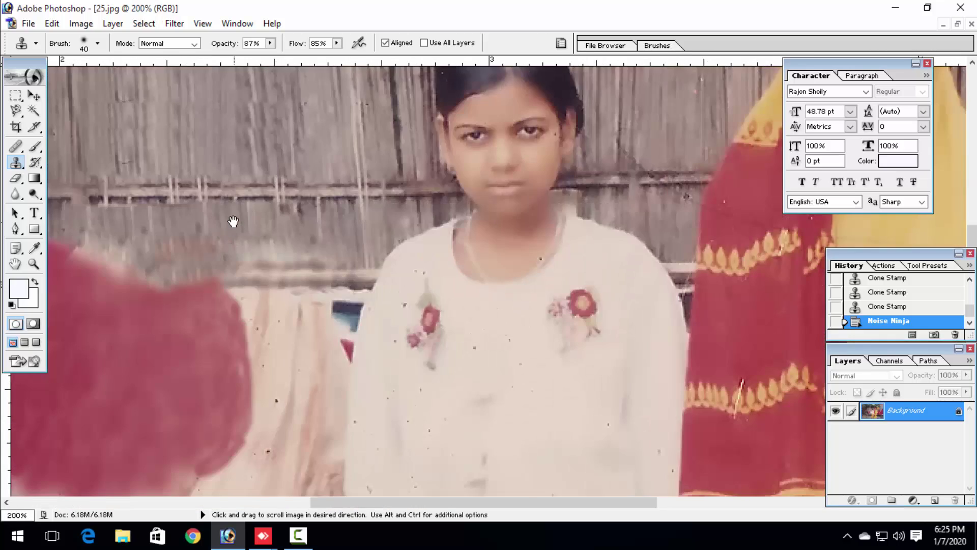
{"action": "left_click_drag", "start_coordinate": [234, 220], "coordinate": [359, 333]}
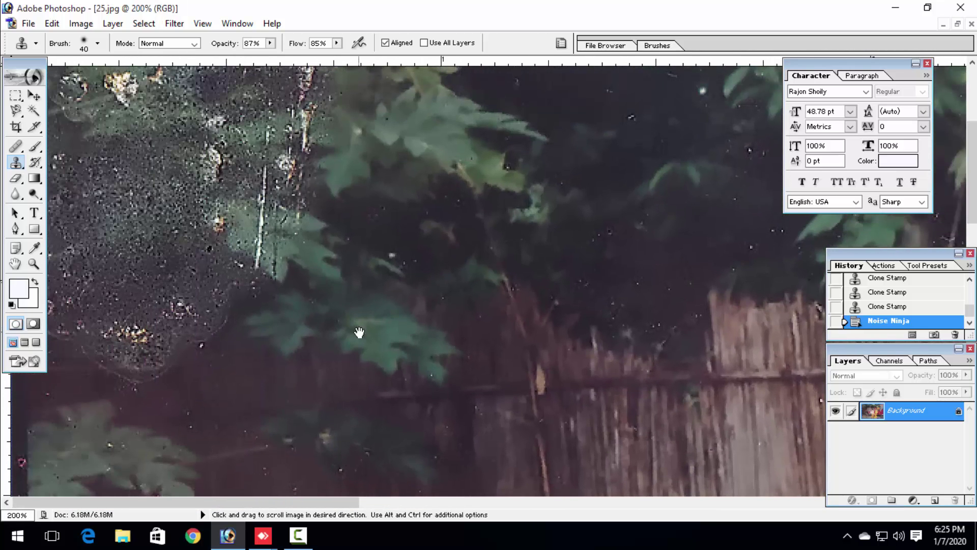
{"action": "left_click_drag", "start_coordinate": [315, 294], "coordinate": [324, 323]}
{"action": "left_click", "coordinate": [333, 284], "text": "alt"}
{"action": "left_click", "coordinate": [295, 276]}
{"action": "left_click", "coordinate": [260, 266]}
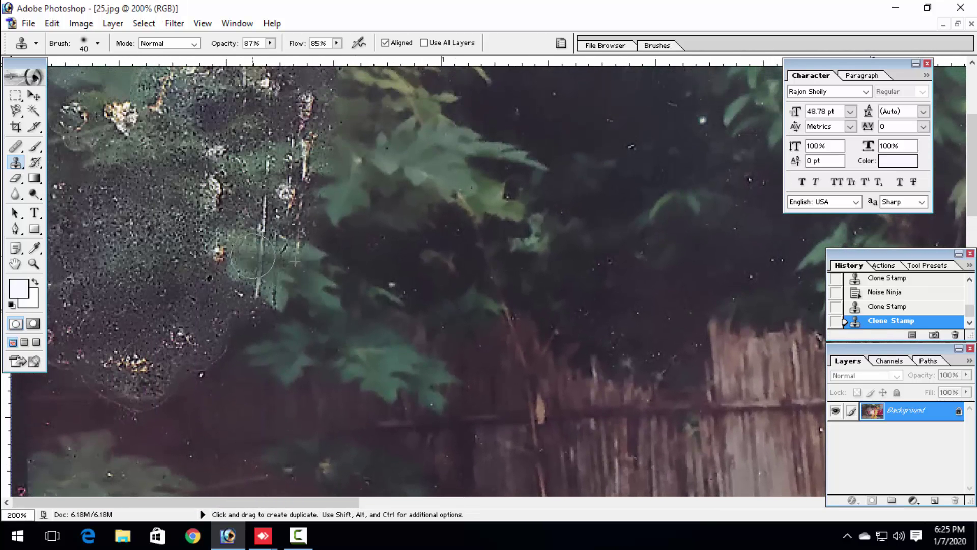
{"action": "left_click", "coordinate": [265, 284]}
{"action": "left_click", "coordinate": [277, 237]}
{"action": "left_click", "coordinate": [263, 214]}
{"action": "left_click_drag", "start_coordinate": [277, 209], "coordinate": [261, 298]}
- Clone leaf texture over the coloured specks along the vertical scratch higher up in the damaged foliage
{"action": "left_click", "coordinate": [326, 264], "text": "alt"}
{"action": "left_click", "coordinate": [290, 260]}
{"action": "left_click", "coordinate": [282, 238]}
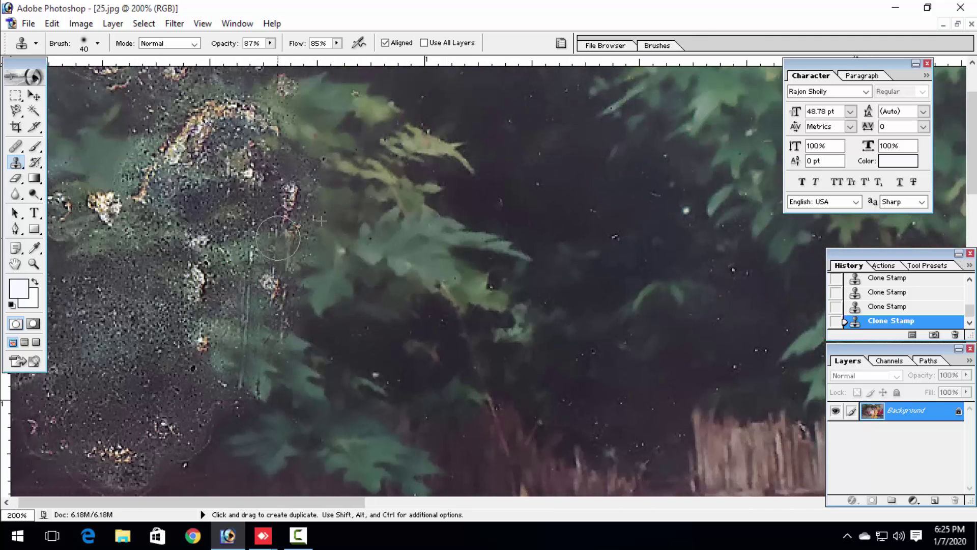
{"action": "left_click", "coordinate": [302, 218]}
{"action": "left_click", "coordinate": [354, 256], "text": "alt"}
{"action": "left_click", "coordinate": [294, 185]}
{"action": "left_click", "coordinate": [277, 188]}
{"action": "left_click_drag", "start_coordinate": [287, 240], "coordinate": [269, 336]}
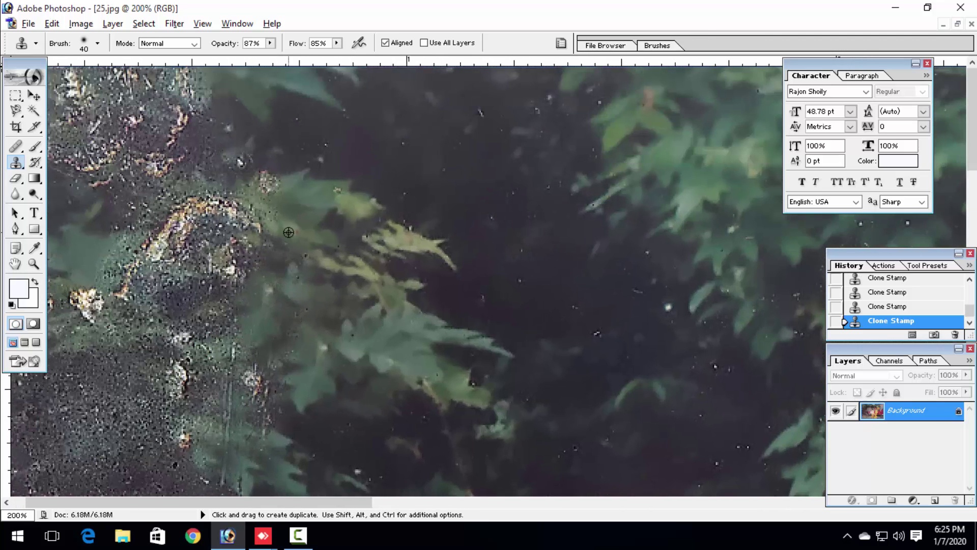
- Clone yellowish-green foliage over the right part of the orange arc and the speckled area beneath it
{"action": "left_click", "coordinate": [288, 232], "text": "alt"}
{"action": "left_click", "coordinate": [232, 233]}
{"action": "left_click", "coordinate": [255, 213]}
{"action": "left_click", "coordinate": [221, 224]}
{"action": "left_click", "coordinate": [231, 259]}
{"action": "left_click", "coordinate": [300, 260], "text": "alt"}
{"action": "left_click", "coordinate": [210, 263]}
{"action": "left_click", "coordinate": [230, 300]}
{"action": "left_click", "coordinate": [242, 301]}
{"action": "left_click", "coordinate": [299, 351], "text": "alt"}
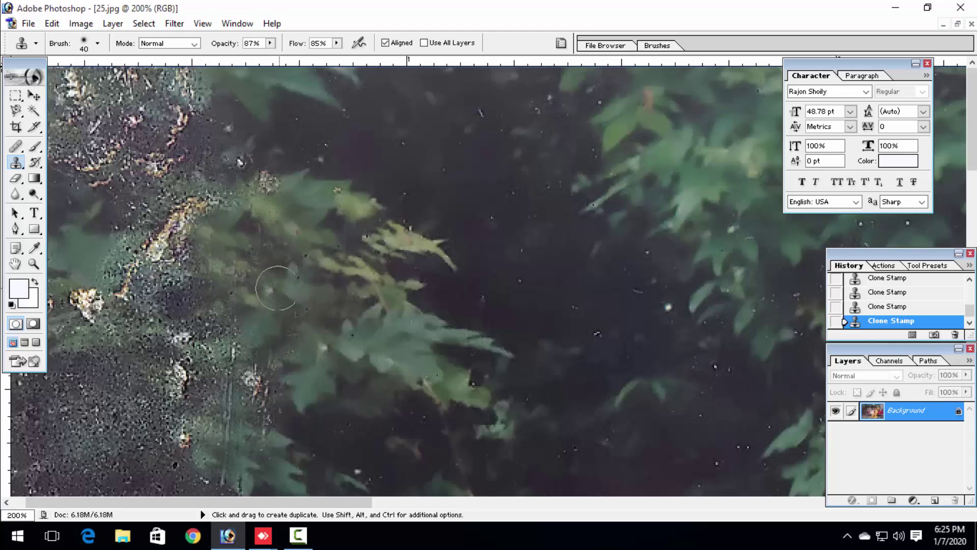
- Cover the rest of the orange arc and the nearby speckled damage with cloned foliage
{"action": "left_click", "coordinate": [177, 262]}
{"action": "left_click", "coordinate": [194, 211]}
{"action": "left_click", "coordinate": [167, 265]}
{"action": "left_click", "coordinate": [183, 316]}
{"action": "left_click_drag", "start_coordinate": [218, 292], "coordinate": [233, 255]}
{"action": "left_click", "coordinate": [280, 266], "text": "alt"}
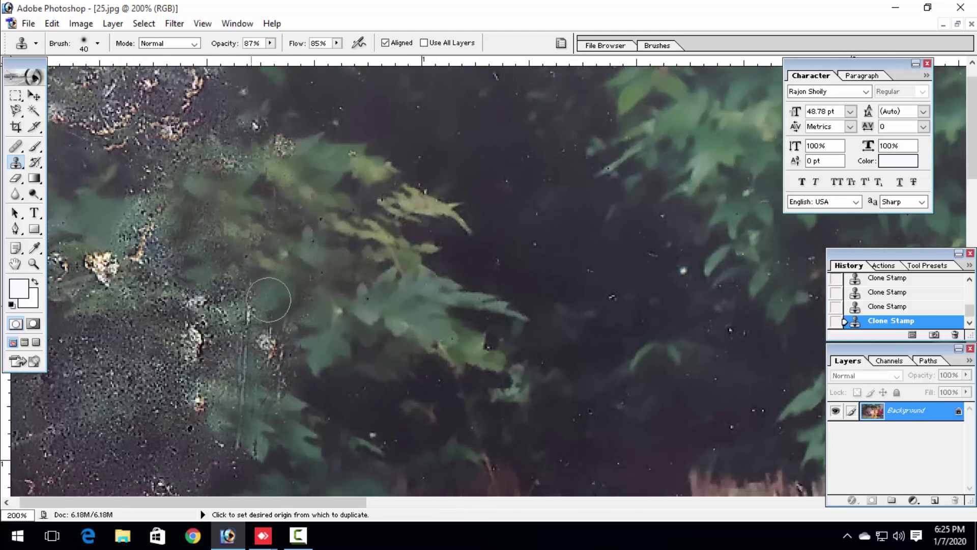
{"action": "left_click", "coordinate": [210, 310]}
{"action": "left_click", "coordinate": [220, 293]}
{"action": "left_click", "coordinate": [238, 322]}
{"action": "mouse_move", "coordinate": [267, 342]}
{"action": "left_mouse_down"}
{"action": "mouse_move", "coordinate": [279, 369]}
{"action": "mouse_move", "coordinate": [295, 296]}
{"action": "mouse_move", "coordinate": [245, 232]}
{"action": "left_mouse_up"}
- Clone leaves over the white and orange blotches around the vertical scratches below the repaired arc
{"action": "left_click", "coordinate": [278, 280], "text": "alt"}
{"action": "left_click", "coordinate": [274, 332]}
{"action": "left_click", "coordinate": [268, 332], "text": "alt"}
{"action": "left_click", "coordinate": [209, 287]}
{"action": "left_click", "coordinate": [209, 260]}
{"action": "left_click", "coordinate": [193, 267]}
{"action": "left_click", "coordinate": [214, 324]}
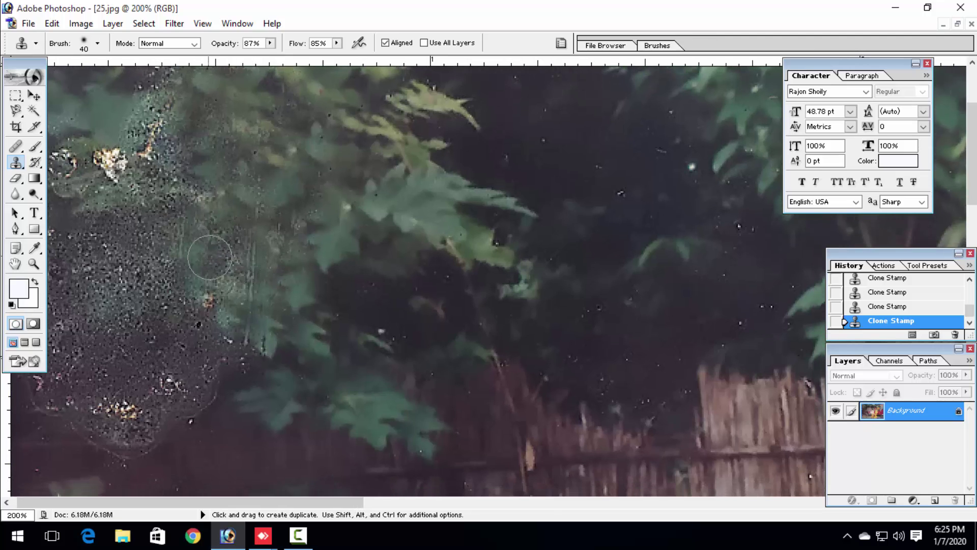
{"action": "left_click", "coordinate": [211, 258]}
{"action": "mouse_move", "coordinate": [247, 284]}
{"action": "left_mouse_down"}
{"action": "mouse_move", "coordinate": [266, 214]}
{"action": "mouse_move", "coordinate": [238, 270]}
{"action": "left_mouse_up"}
{"action": "left_click", "coordinate": [259, 261], "text": "alt"}
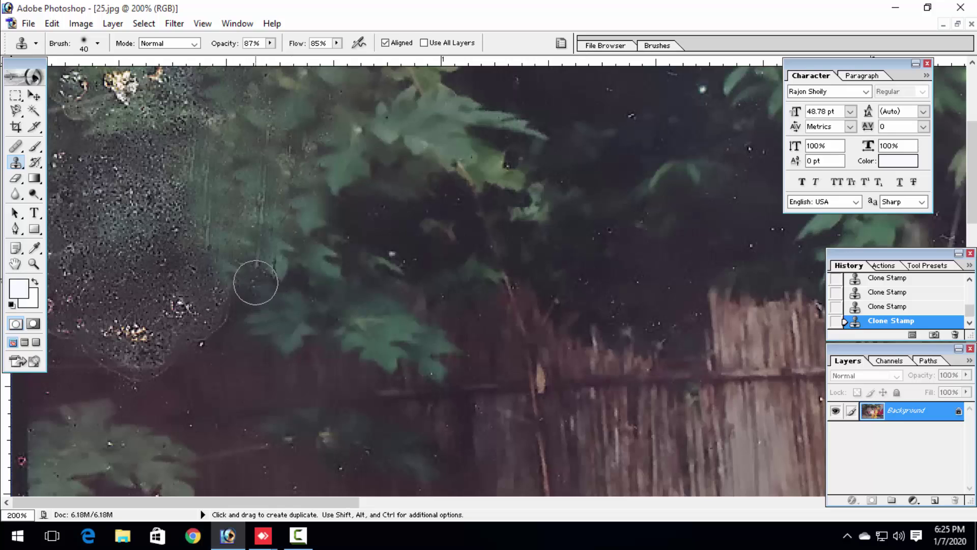
{"action": "left_click_drag", "start_coordinate": [253, 211], "coordinate": [252, 285]}
{"action": "left_click_drag", "start_coordinate": [268, 201], "coordinate": [267, 312]}
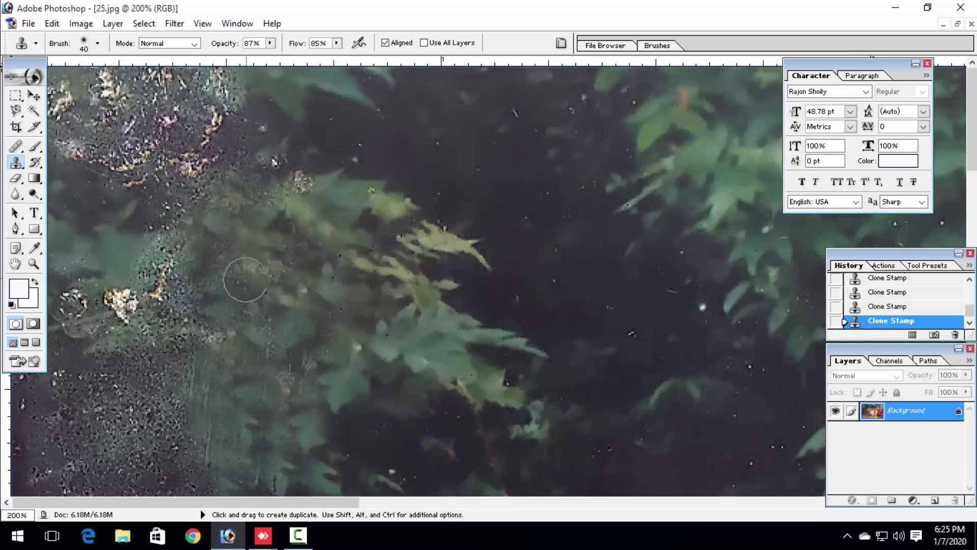
- Clone yellowish-green foliage over the right end of the upper orange arc, the speckled spot beside it and the specks below
{"action": "left_click", "coordinate": [268, 99], "text": "alt"}
{"action": "left_click", "coordinate": [219, 82]}
{"action": "left_click", "coordinate": [260, 192], "text": "alt"}
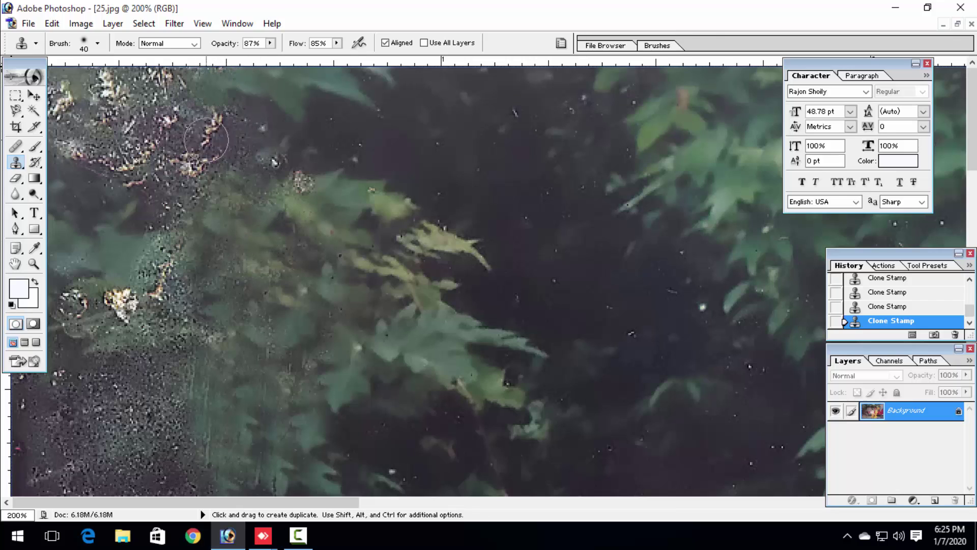
{"action": "mouse_move", "coordinate": [213, 127]}
{"action": "left_mouse_down"}
{"action": "mouse_move", "coordinate": [202, 181]}
{"action": "mouse_move", "coordinate": [178, 154]}
{"action": "left_mouse_up"}
{"action": "left_click", "coordinate": [298, 178]}
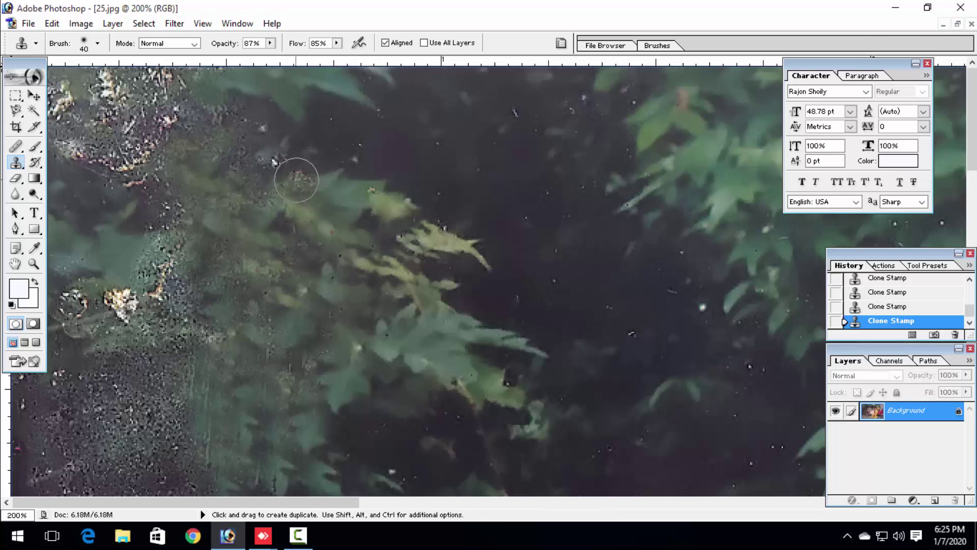
{"action": "left_click", "coordinate": [238, 223], "text": "alt"}
{"action": "left_click_drag", "start_coordinate": [203, 226], "coordinate": [177, 255]}
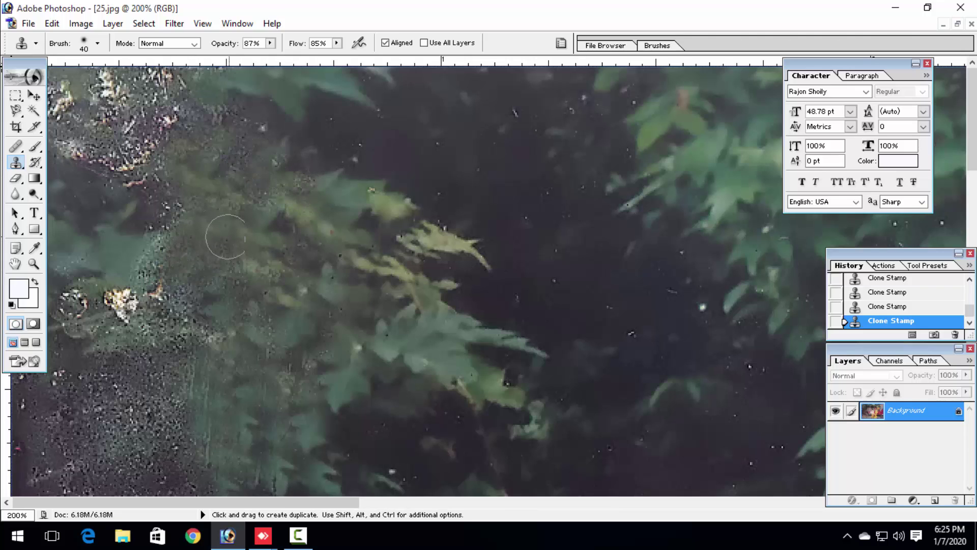
- Clone leaves over the white and orange blotches near the photo's left edge and the black speckled area beneath them
{"action": "scroll", "coordinate": [232, 270], "scroll_direction": "down", "scroll_amount": 3}
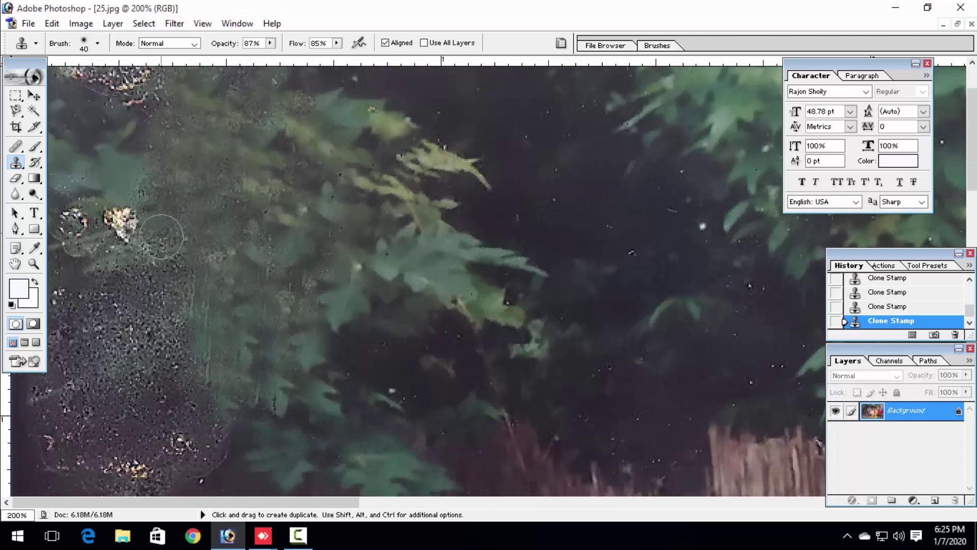
{"action": "scroll", "coordinate": [164, 275], "scroll_direction": "down", "scroll_amount": 2}
{"action": "scroll", "coordinate": [196, 270], "scroll_direction": "down", "scroll_amount": 3}
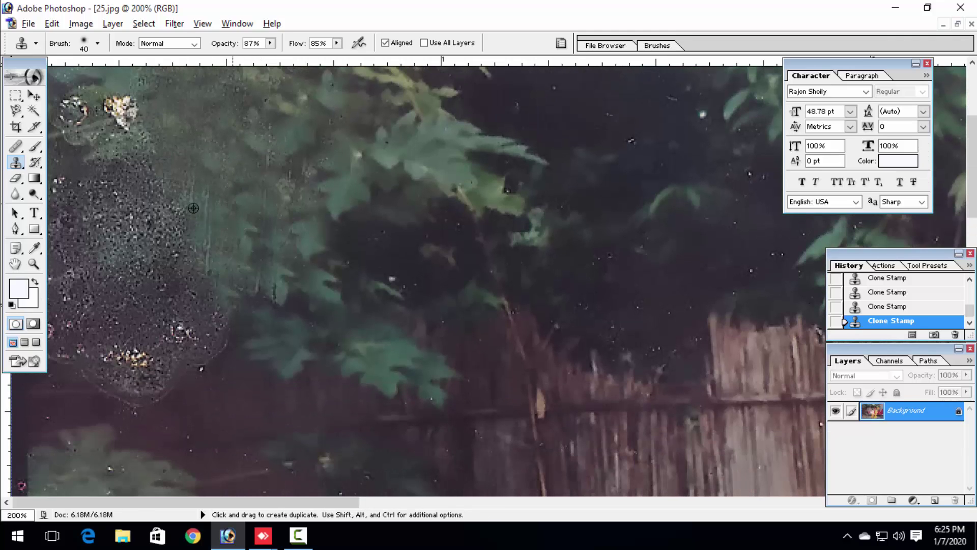
{"action": "mouse_move", "coordinate": [194, 207]}
{"action": "left_mouse_down"}
{"action": "mouse_move", "coordinate": [144, 214]}
{"action": "mouse_move", "coordinate": [182, 243]}
{"action": "mouse_move", "coordinate": [145, 194]}
{"action": "mouse_move", "coordinate": [132, 114]}
{"action": "mouse_move", "coordinate": [119, 116]}
{"action": "mouse_move", "coordinate": [181, 205]}
{"action": "left_mouse_up"}
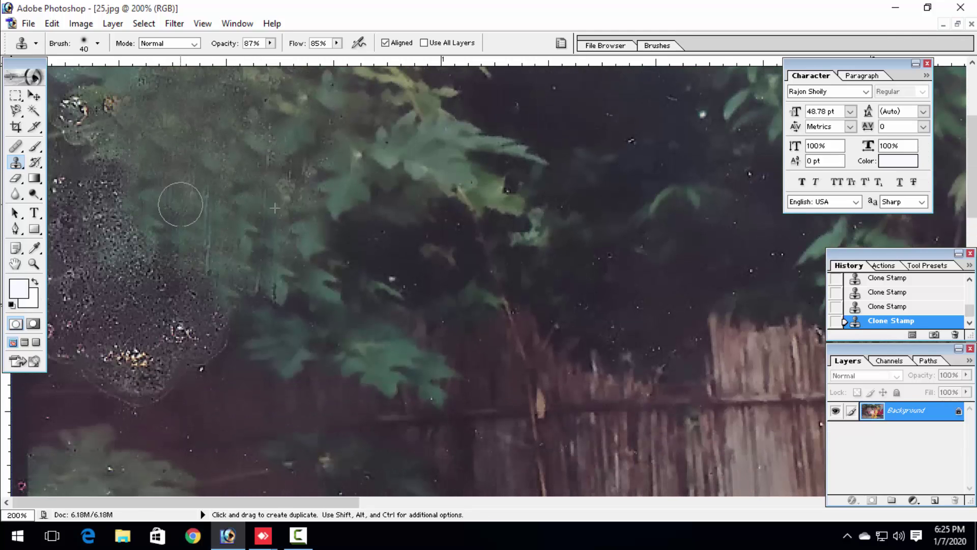
{"action": "scroll", "coordinate": [208, 214], "scroll_direction": "down", "scroll_amount": 1}
{"action": "scroll", "coordinate": [207, 247], "scroll_direction": "up", "scroll_amount": 4}
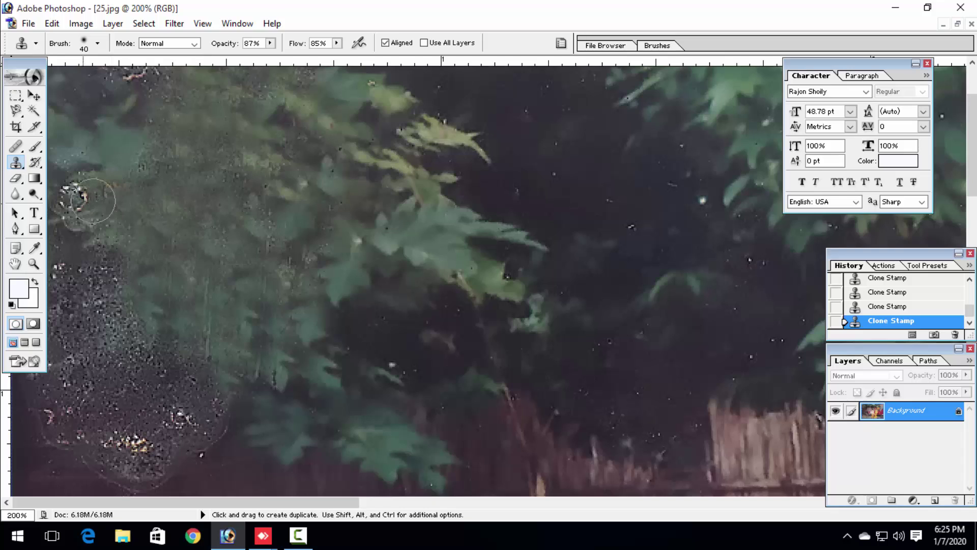
{"action": "mouse_move", "coordinate": [93, 200]}
{"action": "left_mouse_down"}
{"action": "mouse_move", "coordinate": [91, 228]}
{"action": "mouse_move", "coordinate": [124, 302]}
{"action": "mouse_move", "coordinate": [141, 290]}
{"action": "mouse_move", "coordinate": [90, 294]}
{"action": "mouse_move", "coordinate": [151, 341]}
{"action": "mouse_move", "coordinate": [208, 364]}
{"action": "mouse_move", "coordinate": [158, 360]}
{"action": "mouse_move", "coordinate": [79, 294]}
{"action": "left_mouse_up"}
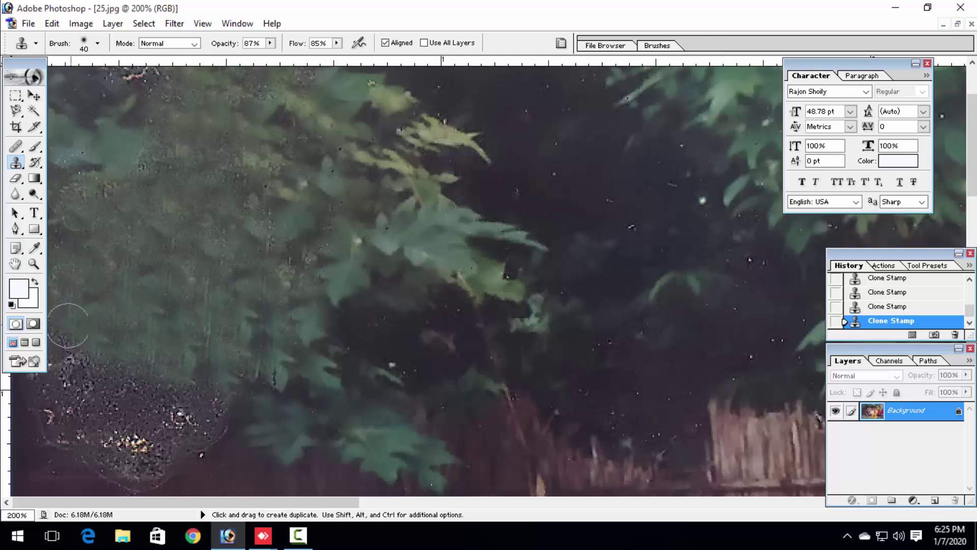
{"action": "left_click", "coordinate": [124, 308], "text": "alt"}
{"action": "left_click_drag", "start_coordinate": [70, 361], "coordinate": [110, 371]}
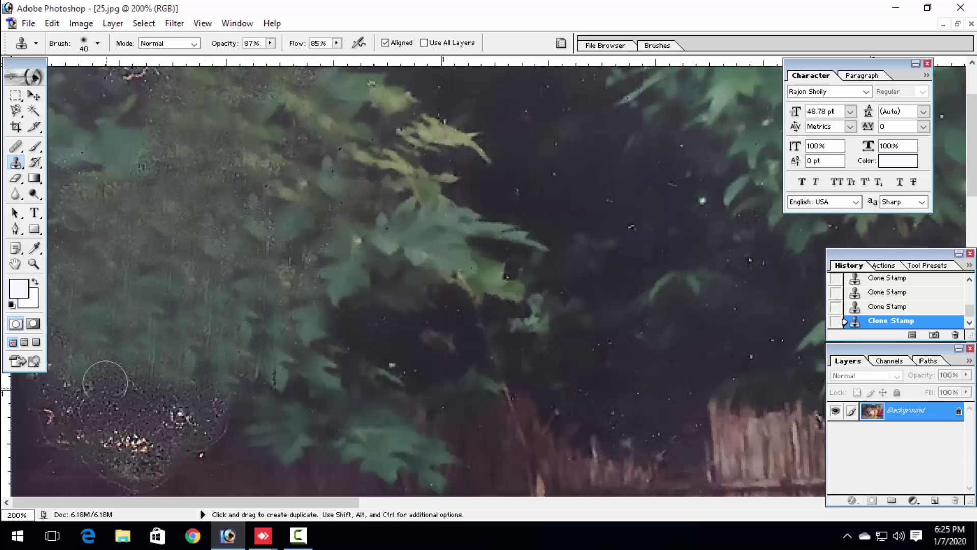
- Clone clean dark fence background over the remaining speckled patch with orange spots below the repaired foliage
{"action": "scroll", "coordinate": [199, 371], "scroll_direction": "down", "scroll_amount": 5}
{"action": "left_click", "coordinate": [196, 331], "text": "alt"}
{"action": "mouse_move", "coordinate": [149, 325]}
{"action": "left_mouse_down"}
{"action": "mouse_move", "coordinate": [111, 306]}
{"action": "mouse_move", "coordinate": [209, 252]}
{"action": "mouse_move", "coordinate": [87, 277]}
{"action": "mouse_move", "coordinate": [64, 245]}
{"action": "mouse_move", "coordinate": [127, 259]}
{"action": "mouse_move", "coordinate": [179, 251]}
{"action": "left_mouse_up"}
{"action": "left_click", "coordinate": [157, 343], "text": "alt"}
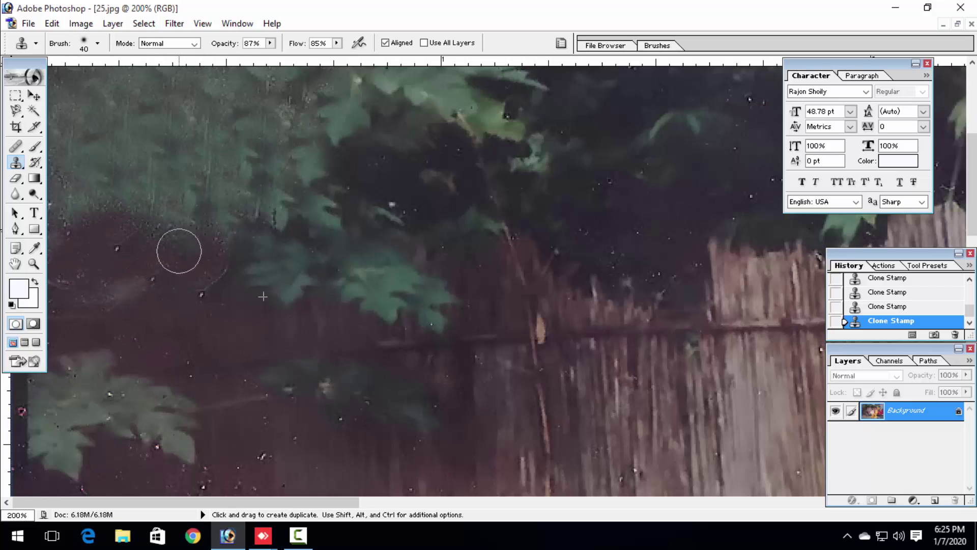
- Cover the remaining orange arc and white specks in the photo's upper-left corner with cloned foliage
{"action": "mouse_move", "coordinate": [240, 134]}
{"action": "left_mouse_down"}
{"action": "mouse_move", "coordinate": [227, 400]}
{"action": "mouse_move", "coordinate": [240, 421]}
{"action": "left_mouse_up"}
{"action": "left_click", "coordinate": [138, 184], "text": "alt"}
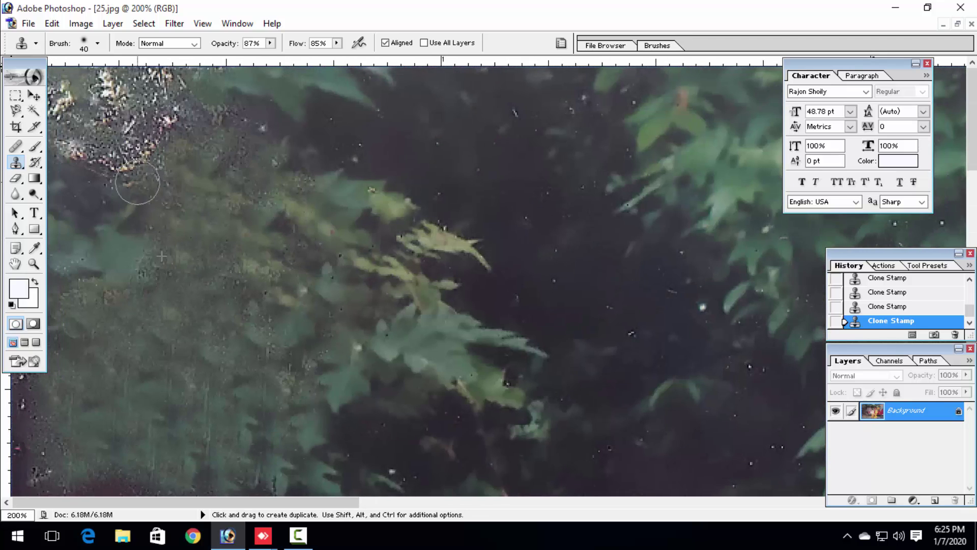
{"action": "left_click_drag", "start_coordinate": [94, 145], "coordinate": [148, 152]}
{"action": "left_click", "coordinate": [208, 177], "text": "alt"}
{"action": "mouse_move", "coordinate": [161, 99]}
{"action": "left_mouse_down"}
{"action": "mouse_move", "coordinate": [170, 84]}
{"action": "mouse_move", "coordinate": [112, 94]}
{"action": "mouse_move", "coordinate": [107, 123]}
{"action": "mouse_move", "coordinate": [86, 92]}
{"action": "mouse_move", "coordinate": [56, 117]}
{"action": "left_mouse_up"}
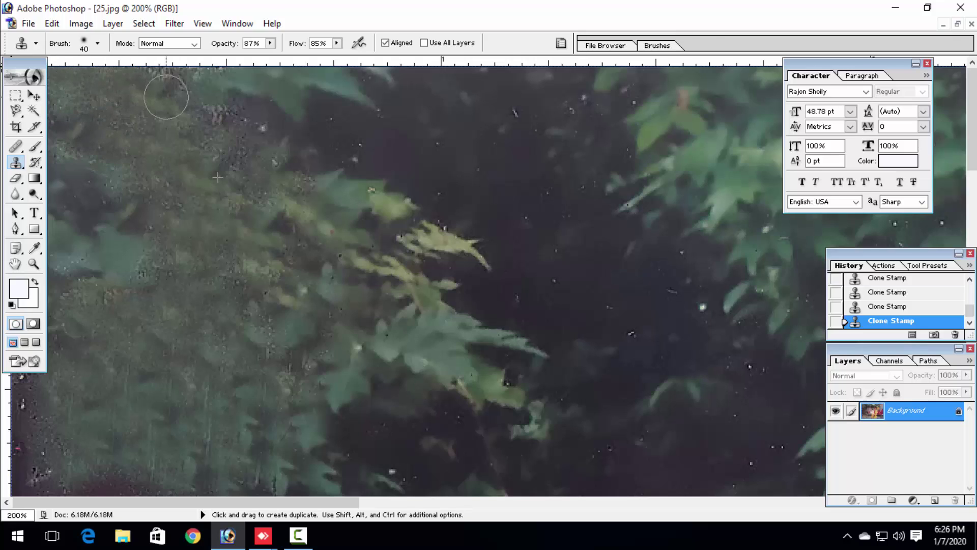
{"action": "left_click_drag", "start_coordinate": [166, 96], "coordinate": [309, 192]}
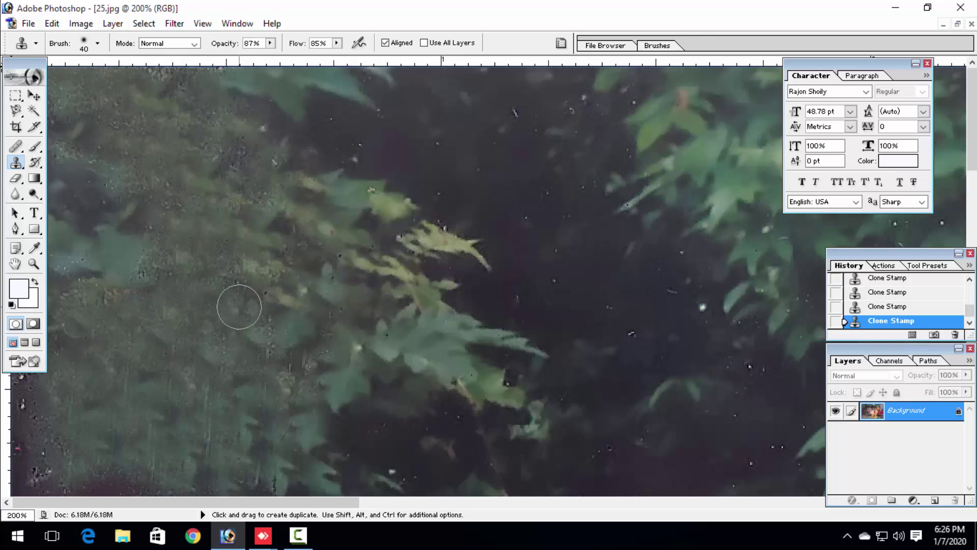
- Clone over the orange streak and spots in the foliage above the hanging cloths in the photo's upper-right area
{"action": "key", "text": "ctrl+minus"}
{"action": "key", "text": "ctrl+minus"}
{"action": "key", "text": "ctrl+minus"}
{"action": "key", "text": "ctrl+minus"}
{"action": "key", "text": "ctrl+plus"}
{"action": "key", "text": "ctrl+plus"}
{"action": "key", "text": "ctrl+plus"}
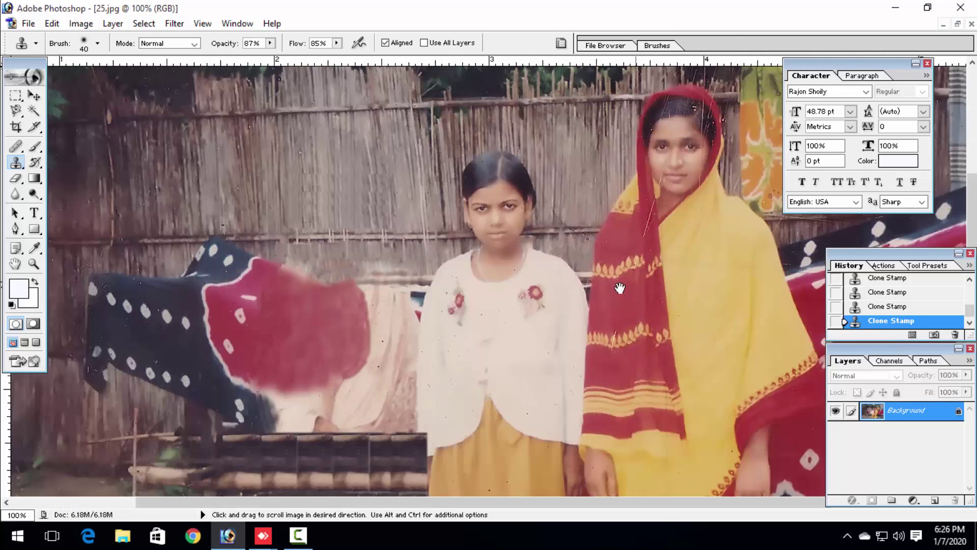
{"action": "left_click_drag", "start_coordinate": [620, 288], "coordinate": [453, 476]}
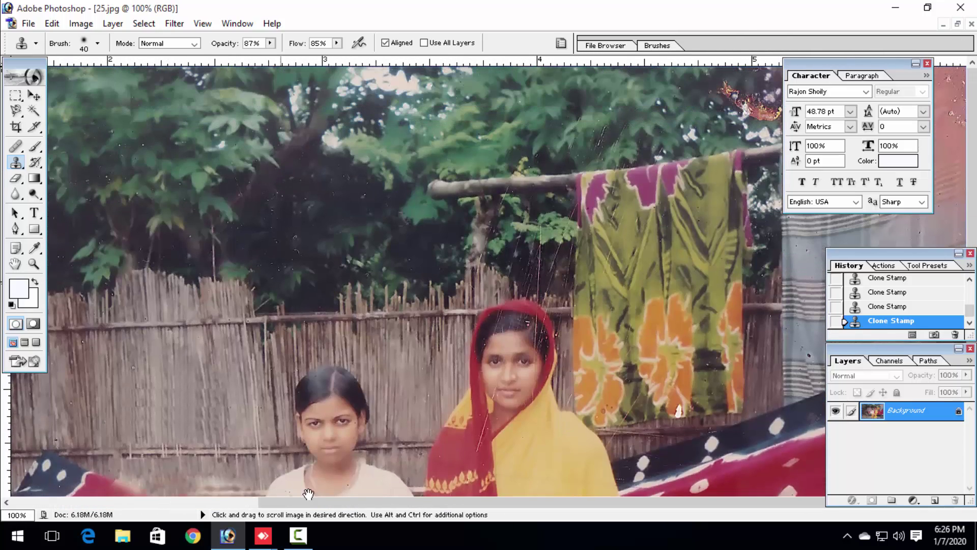
{"action": "key", "text": "Tab"}
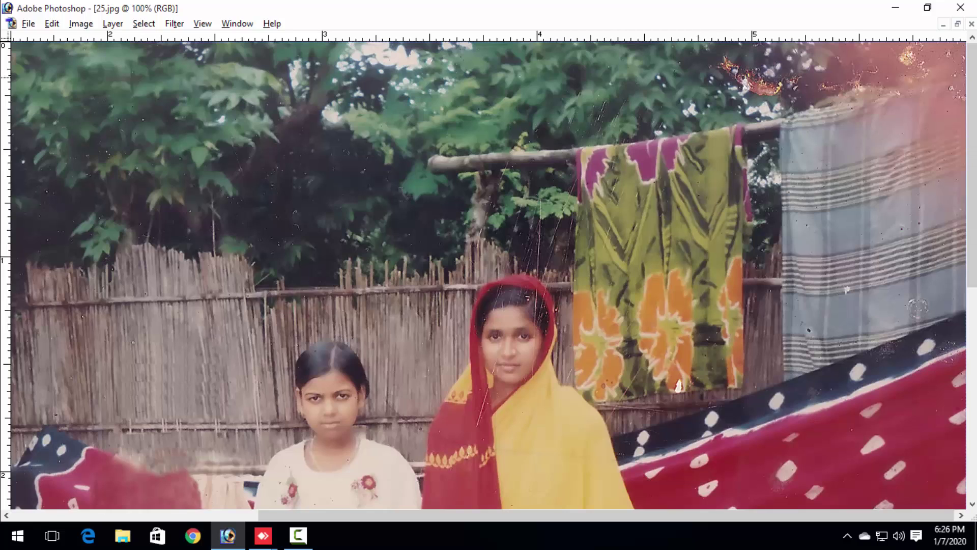
{"action": "left_click_drag", "start_coordinate": [736, 79], "coordinate": [774, 87]}
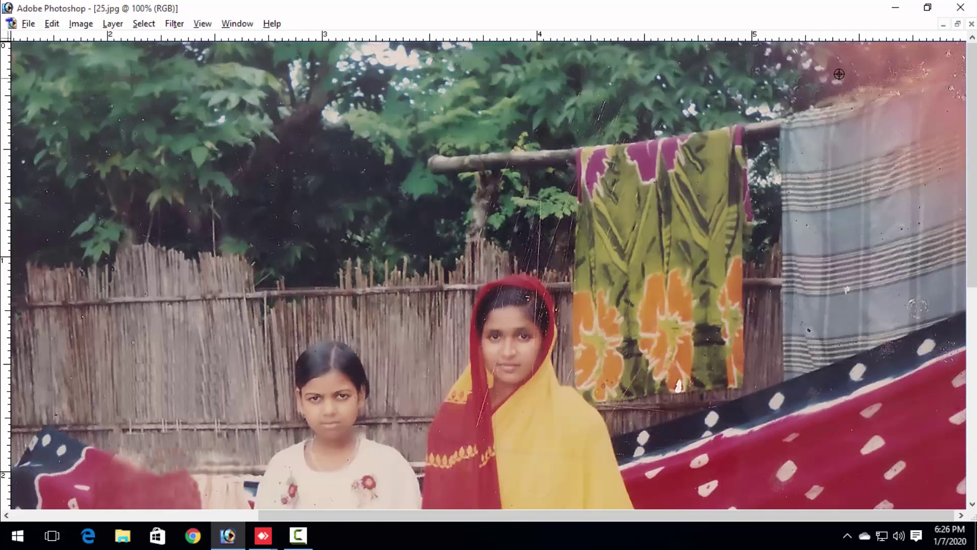
- Apply the Imagenomic Noiseware Professional filter to the whole photo with the Default settings
{"action": "key", "text": "ctrl+minus"}
{"action": "key", "text": "ctrl+minus"}
{"action": "key", "text": "ctrl+minus"}
{"action": "key", "text": "ctrl+minus"}
{"action": "key", "text": "ctrl+minus"}
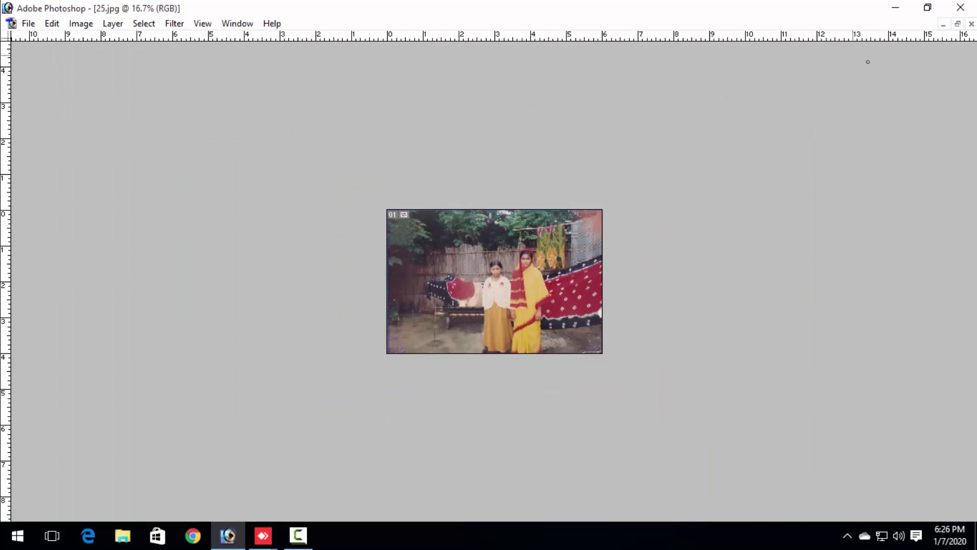
{"action": "left_click", "coordinate": [174, 25]}
{"action": "mouse_move", "coordinate": [239, 436]}
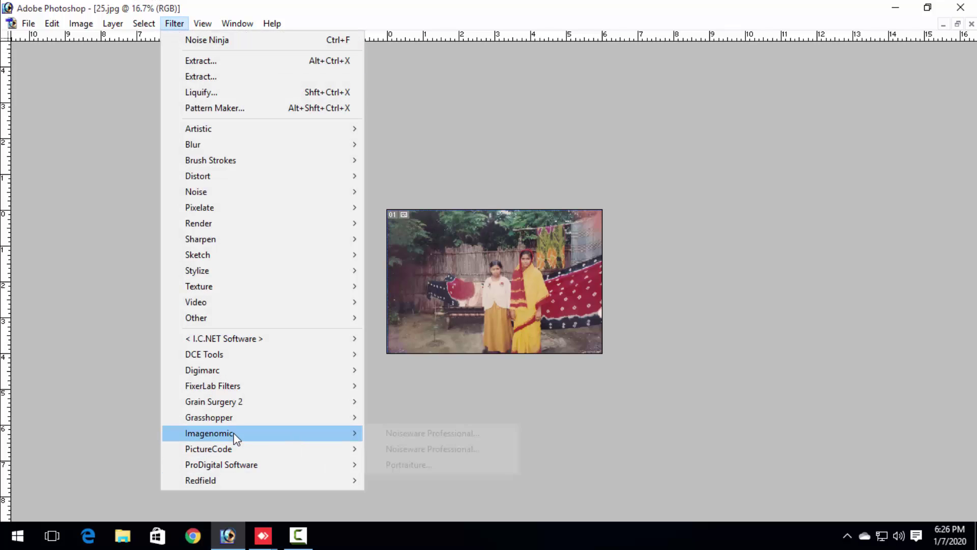
{"action": "left_click", "coordinate": [387, 447]}
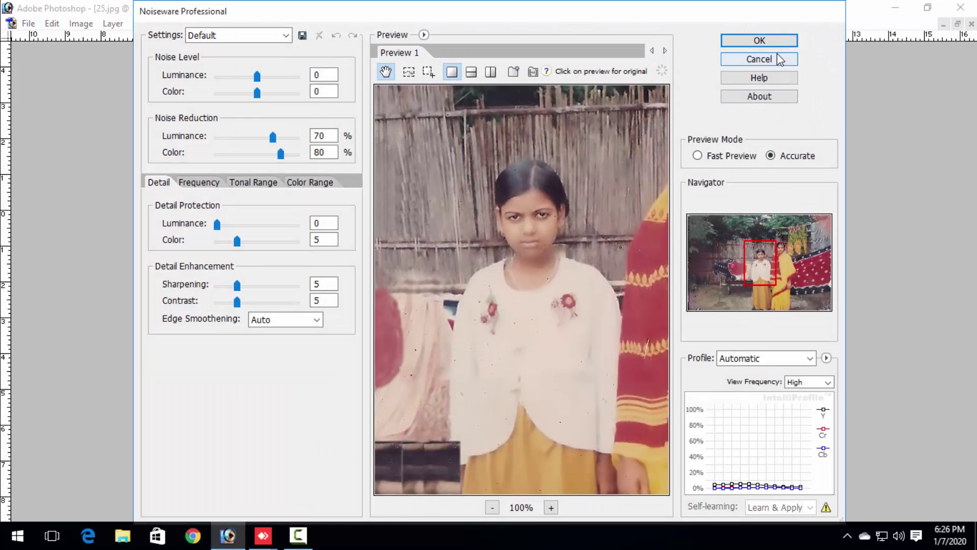
{"action": "left_click", "coordinate": [772, 43]}
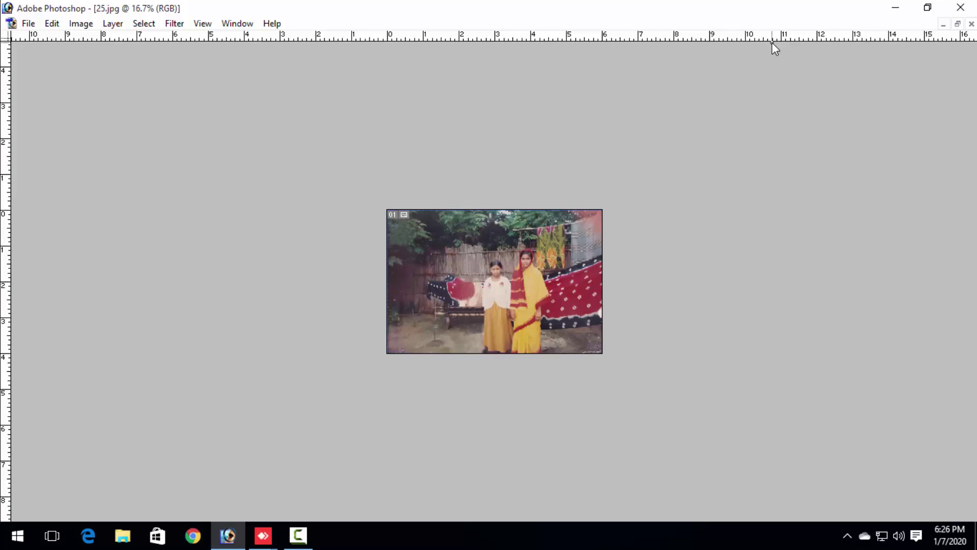
- Draw a 4 × 6 in, 300 pixels/inch landscape crop frame around the two standing figures, excluding the damaged right edge
{"action": "key", "text": "ctrl+plus"}
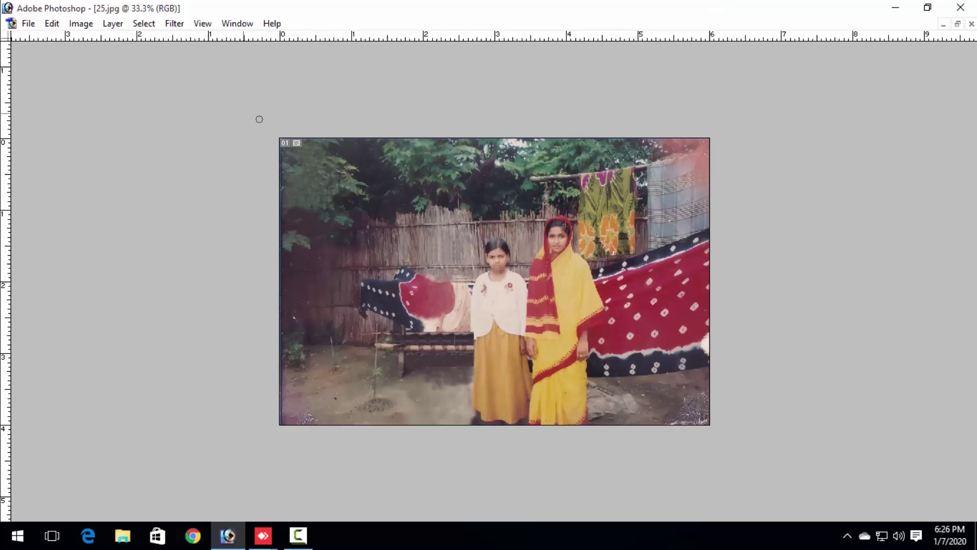
{"action": "key", "text": "Tab"}
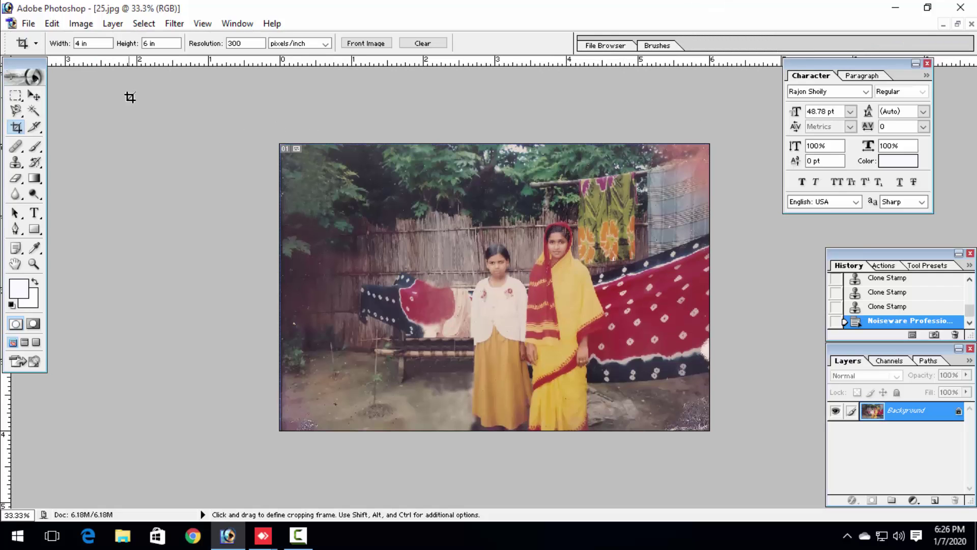
{"action": "left_click_drag", "start_coordinate": [878, 546], "coordinate": [879, 546]}
{"action": "left_click_drag", "start_coordinate": [626, 198], "coordinate": [454, 502]}
{"action": "left_click_drag", "start_coordinate": [485, 297], "coordinate": [450, 278]}
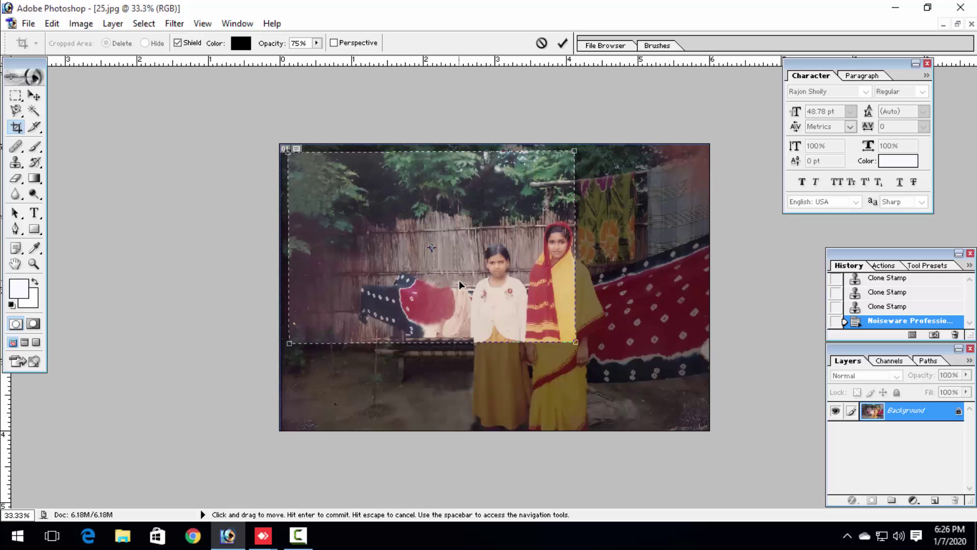
{"action": "left_click", "coordinate": [298, 535]}
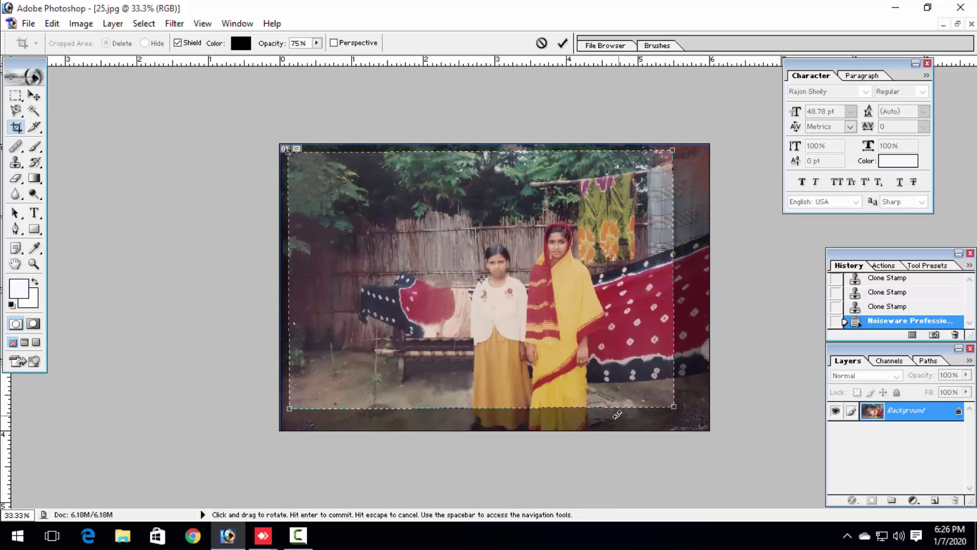
- Shift the crop frame down to the photo's lower edge and slightly to the right, and apply the crop
{"action": "key", "text": "Down"}
{"action": "key", "text": "Down"}
{"action": "key", "text": "Down"}
{"action": "key", "text": "Down"}
{"action": "key", "text": "Down"}
{"action": "key", "text": "Down"}
{"action": "key", "text": "Down"}
{"action": "key", "text": "Down"}
{"action": "key", "text": "Down"}
{"action": "key", "text": "Down"}
{"action": "key", "text": "Down"}
{"action": "key", "text": "Down"}
{"action": "key", "text": "Down"}
{"action": "key", "text": "Down"}
{"action": "key", "text": "Down"}
{"action": "key", "text": "Down"}
{"action": "key", "text": "Down"}
{"action": "key", "text": "Down"}
{"action": "key", "text": "Down"}
{"action": "key", "text": "Down"}
{"action": "key", "text": "Down"}
{"action": "key", "text": "Down"}
{"action": "key", "text": "Down"}
{"action": "key", "text": "Down"}
{"action": "key", "text": "Down"}
{"action": "key", "text": "Down"}
{"action": "key", "text": "Down"}
{"action": "key", "text": "Down"}
{"action": "key", "text": "Down"}
{"action": "key", "text": "Down"}
{"action": "key", "text": "Down"}
{"action": "key", "text": "Down"}
{"action": "key", "text": "Down"}
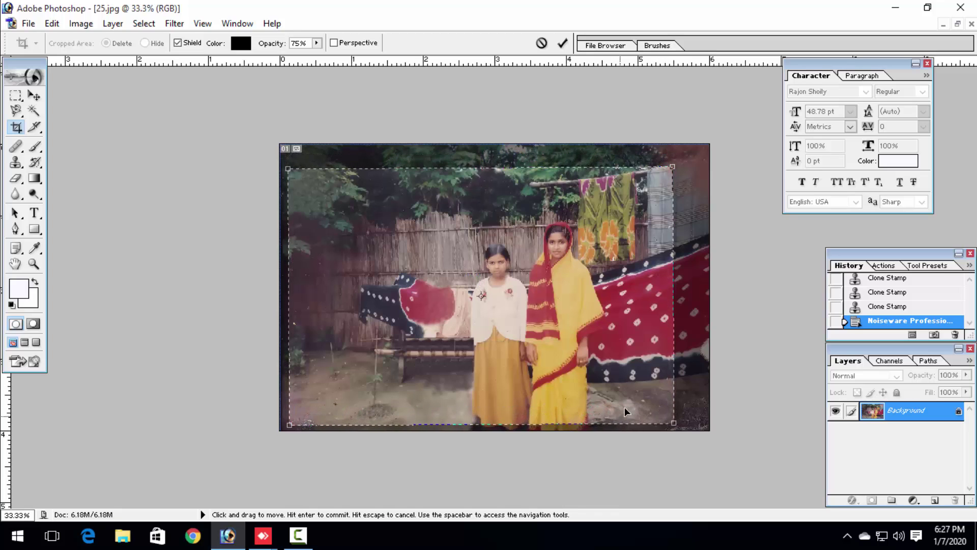
{"action": "key", "text": "Down"}
{"action": "key", "text": "Down"}
{"action": "key", "text": "Down"}
{"action": "key", "text": "Down"}
{"action": "key", "text": "Down"}
{"action": "key", "text": "Down"}
{"action": "key", "text": "Down"}
{"action": "key", "text": "Down"}
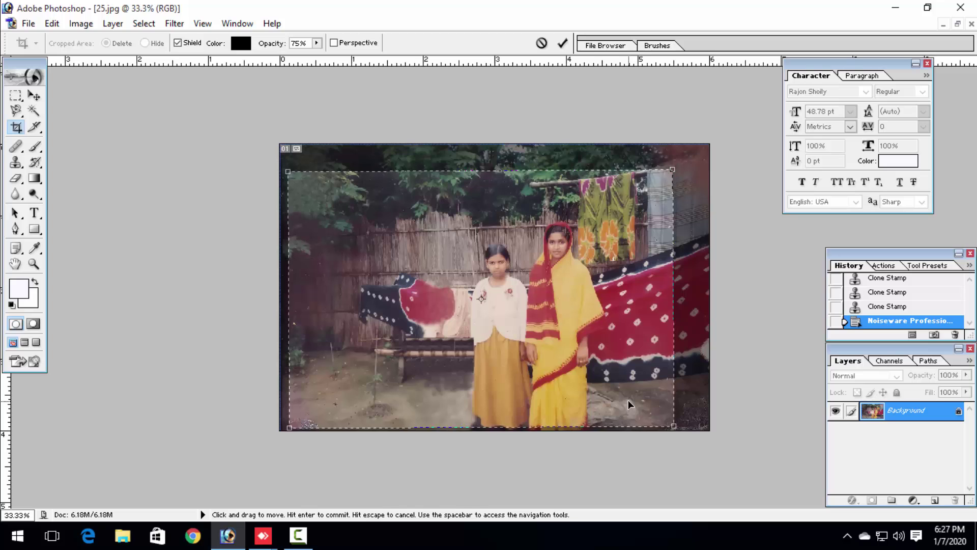
{"action": "key", "text": "Right"}
{"action": "key", "text": "Right"}
{"action": "key", "text": "shift+Right"}
{"action": "key", "text": "shift+Right"}
{"action": "key", "text": "shift+Right"}
{"action": "key", "text": "shift+Right"}
{"action": "key", "text": "shift+Right"}
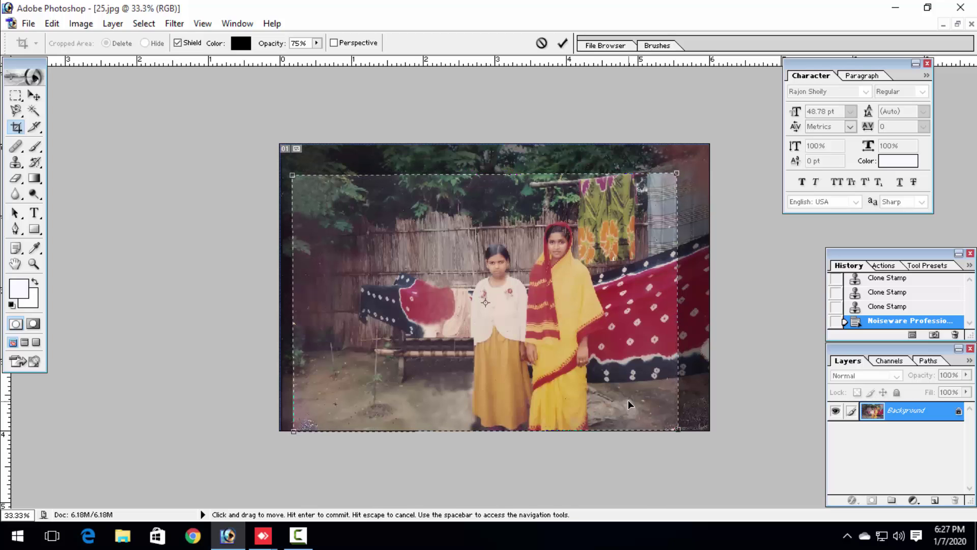
{"action": "key", "text": "Return"}
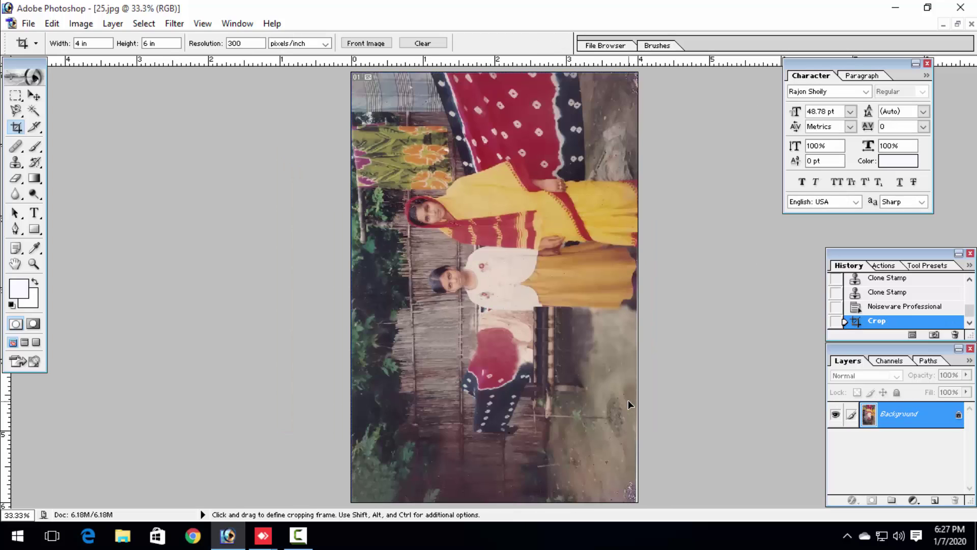
- Rotate the cropped canvas 90° CW so that the figures stand upright
{"action": "key", "text": "ctrl+minus"}
{"action": "key", "text": "ctrl+minus"}
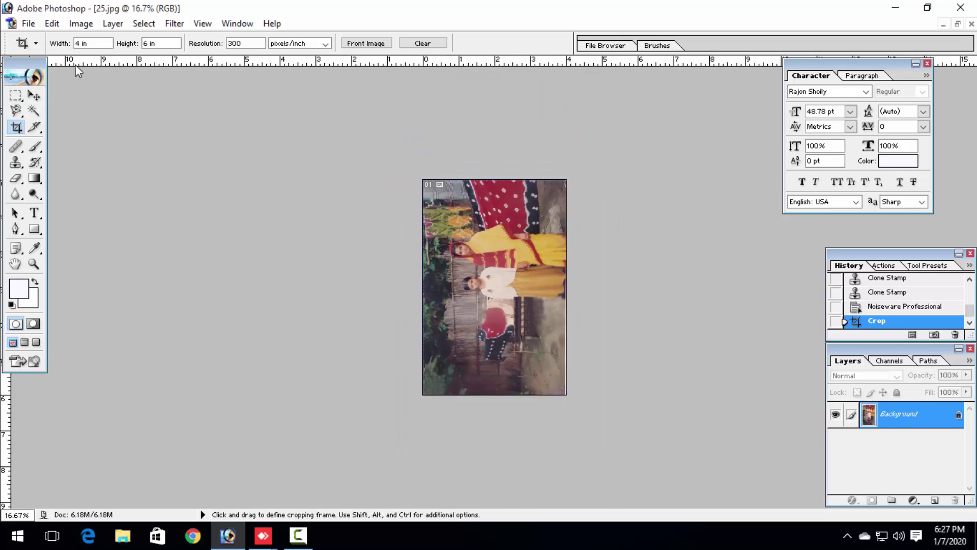
{"action": "left_click", "coordinate": [81, 23]}
{"action": "mouse_move", "coordinate": [159, 175]}
{"action": "left_click", "coordinate": [217, 180]}
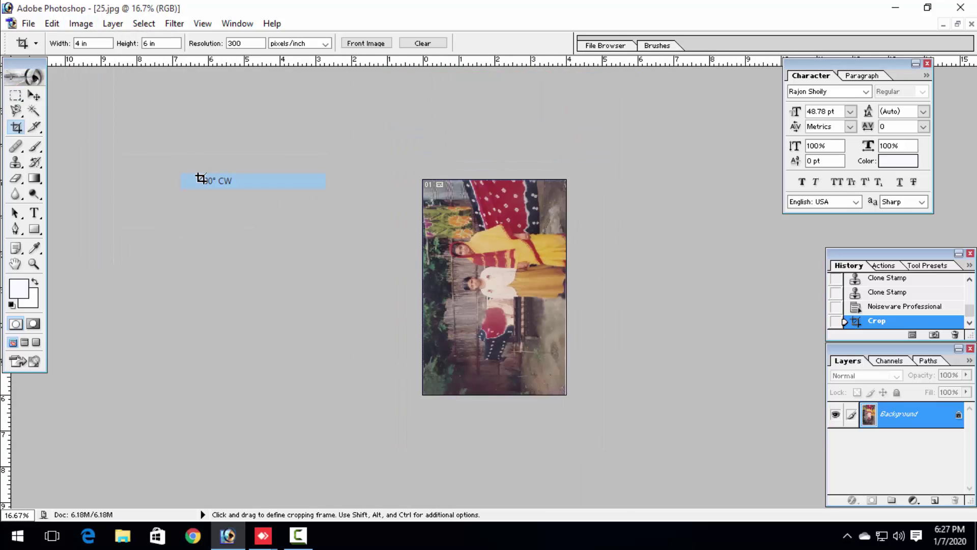
- Apply a Relative Selective Color adjustment to the Reds with reduced cyan and slightly reduced black
{"action": "key", "text": "ctrl+plus"}
{"action": "key", "text": "ctrl+plus"}
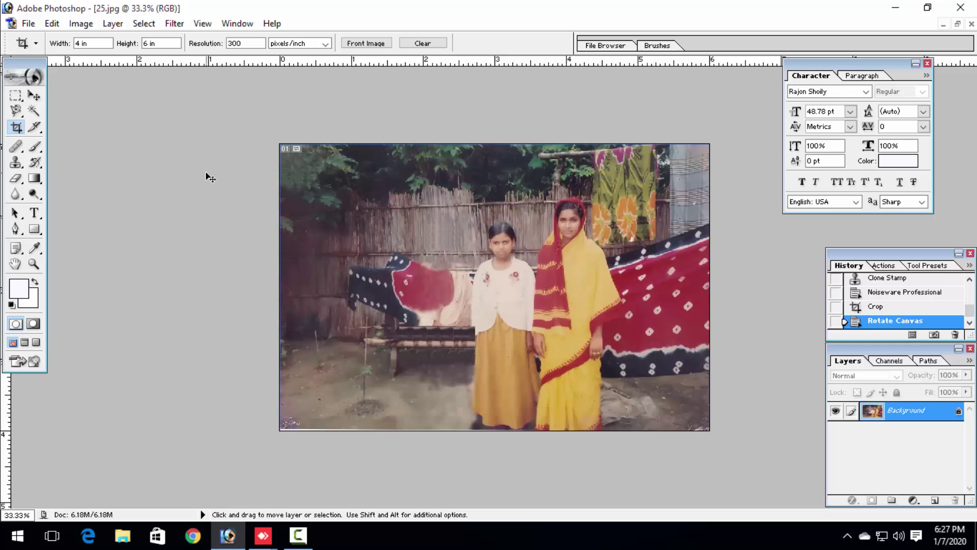
{"action": "left_click", "coordinate": [81, 23]}
{"action": "mouse_move", "coordinate": [113, 61]}
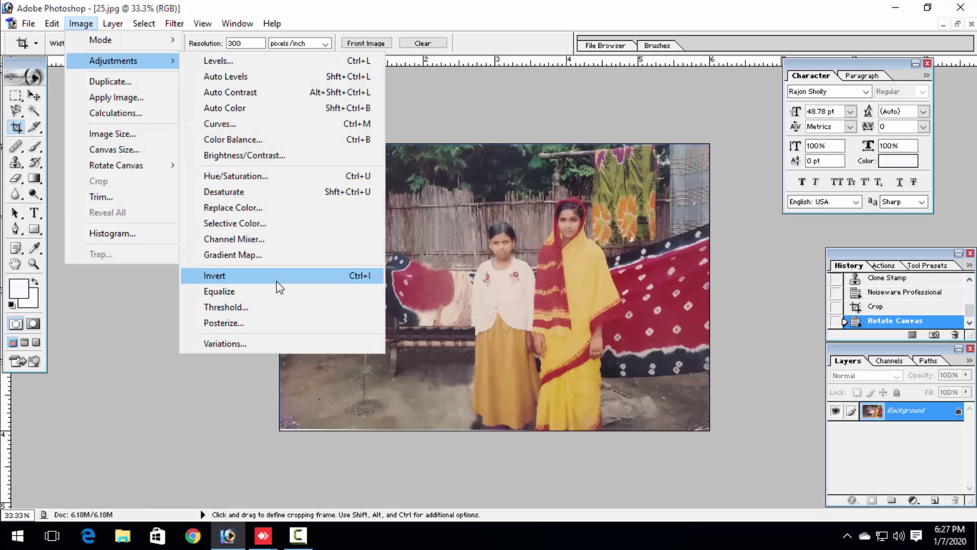
{"action": "left_click", "coordinate": [258, 224]}
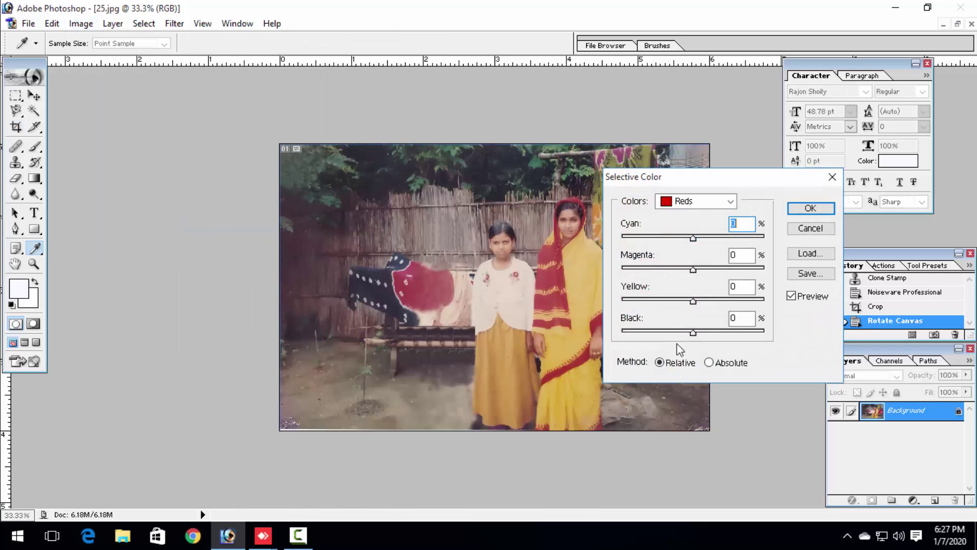
{"action": "mouse_move", "coordinate": [693, 331]}
{"action": "left_mouse_down"}
{"action": "mouse_move", "coordinate": [679, 331]}
{"action": "mouse_move", "coordinate": [698, 336]}
{"action": "left_mouse_up"}
{"action": "mouse_move", "coordinate": [679, 245]}
{"action": "left_mouse_down"}
{"action": "mouse_move", "coordinate": [699, 257]}
{"action": "mouse_move", "coordinate": [674, 261]}
{"action": "mouse_move", "coordinate": [672, 249]}
{"action": "left_mouse_up"}
{"action": "key", "text": "Return"}
{"action": "key", "text": "c"}
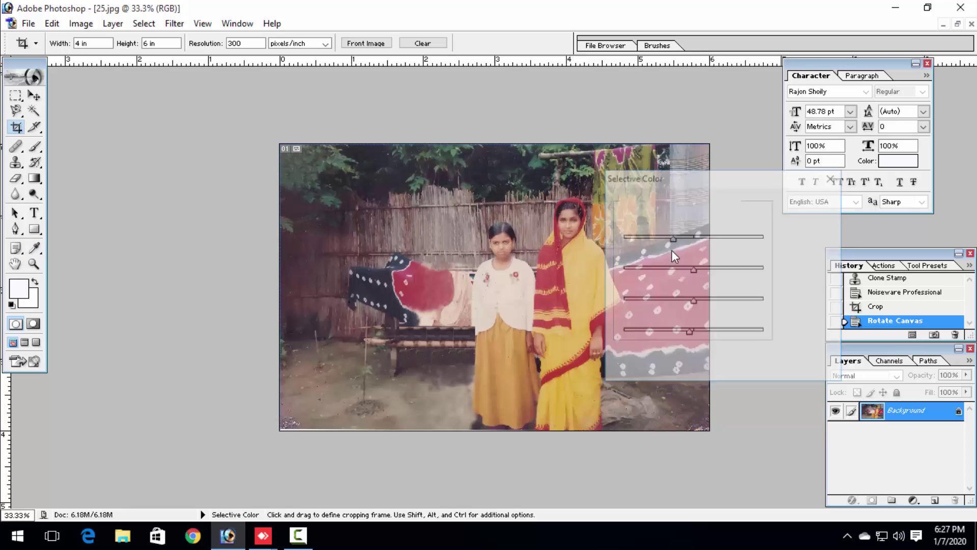
- Apply a Relative Selective Color adjustment to the Blacks with black raised to about +28%
{"action": "key", "text": "ctrl+plus"}
{"action": "key", "text": "ctrl+plus"}
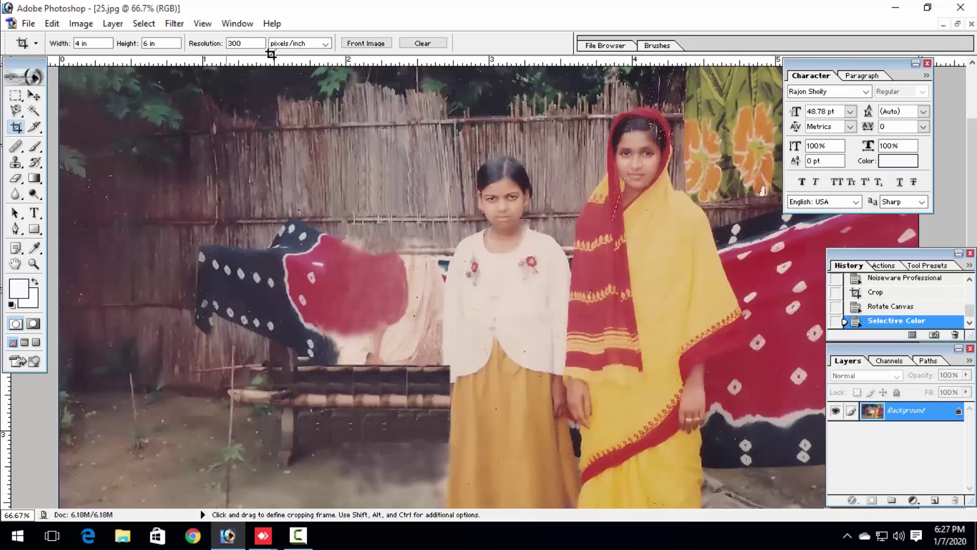
{"action": "left_click", "coordinate": [80, 23]}
{"action": "mouse_move", "coordinate": [122, 60]}
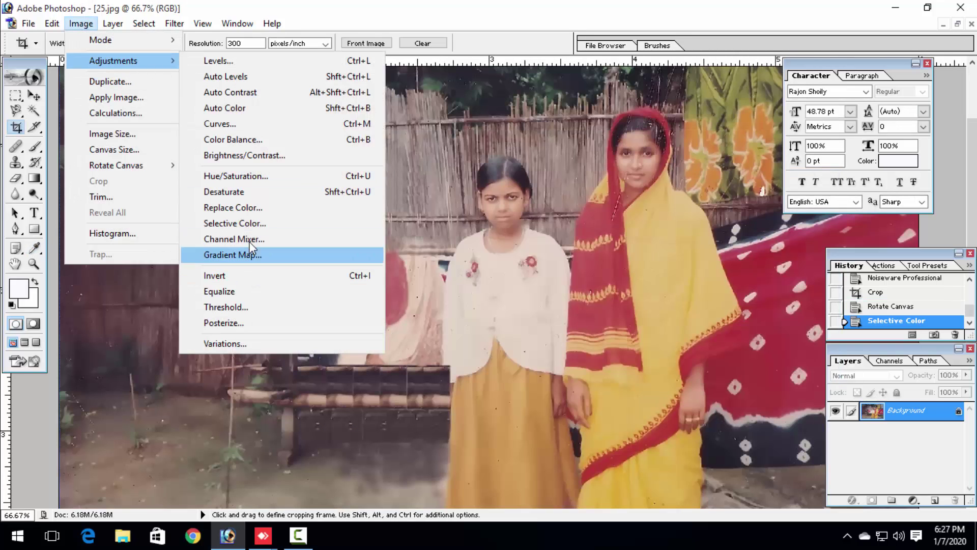
{"action": "left_click", "coordinate": [249, 223]}
{"action": "left_click", "coordinate": [697, 201]}
{"action": "left_click", "coordinate": [684, 307]}
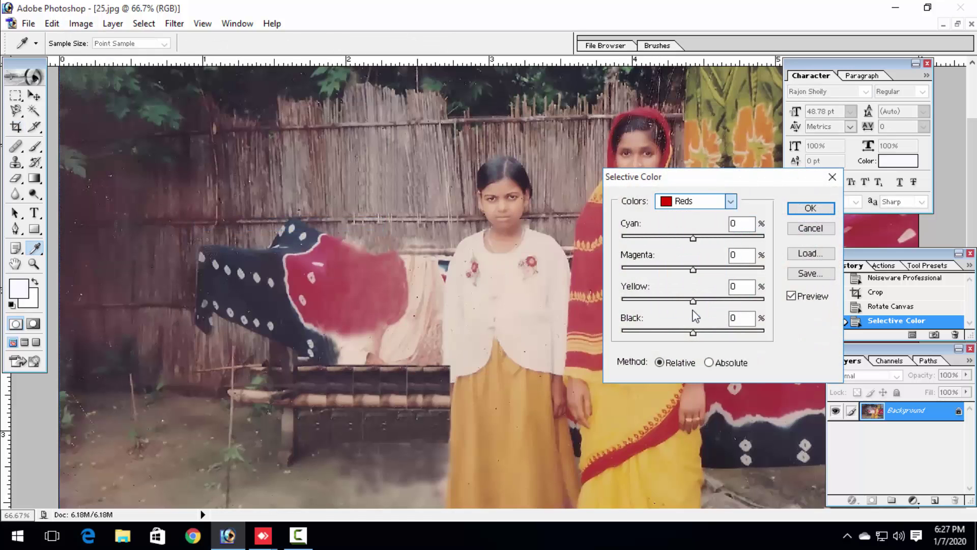
{"action": "left_click_drag", "start_coordinate": [696, 338], "coordinate": [714, 336]}
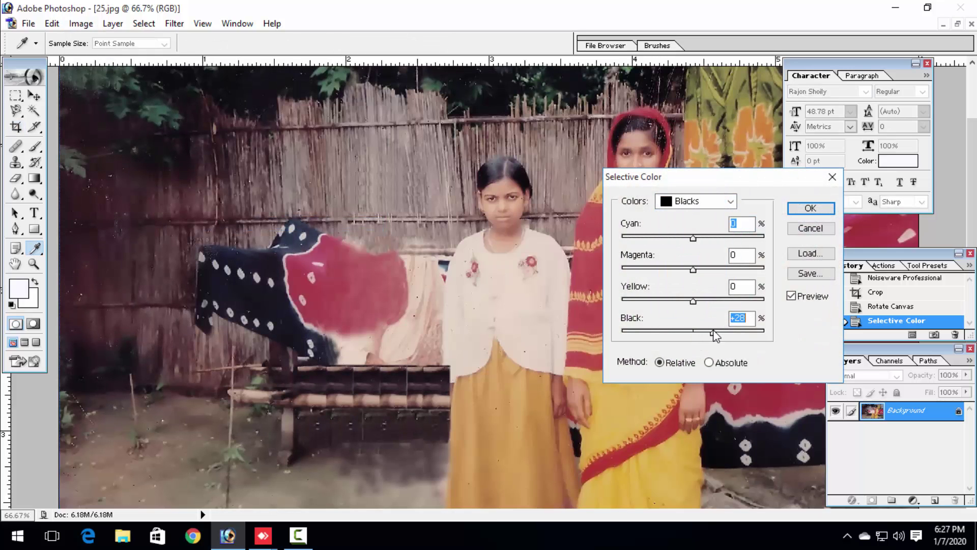
{"action": "key", "text": "Return"}
{"action": "key", "text": "c"}
{"action": "key", "text": "ctrl+minus"}
{"action": "key", "text": "ctrl+minus"}
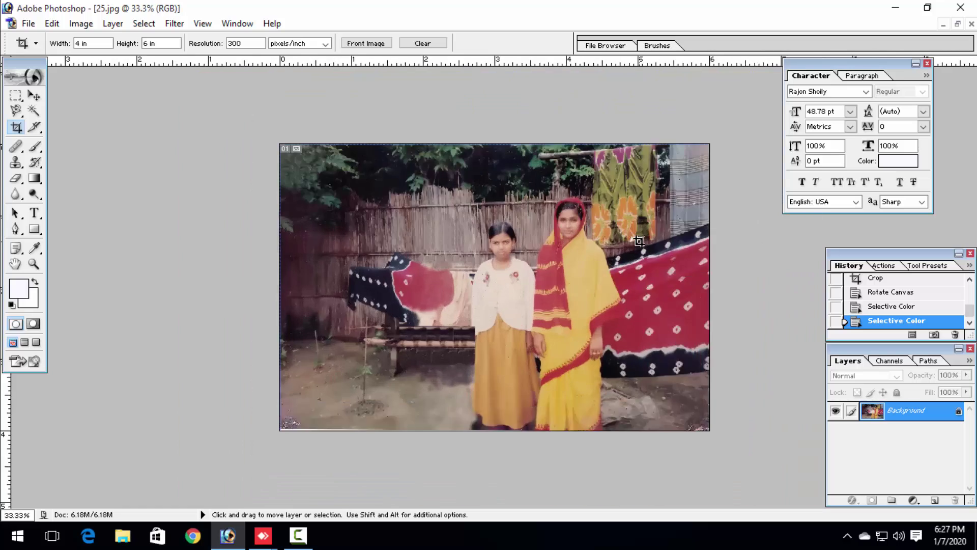
- Apply a slight Curves brightening on the RGB channel, with a midtone point at input 118 and output 123
{"action": "key", "text": "ctrl+plus"}
{"action": "key", "text": "ctrl+plus"}
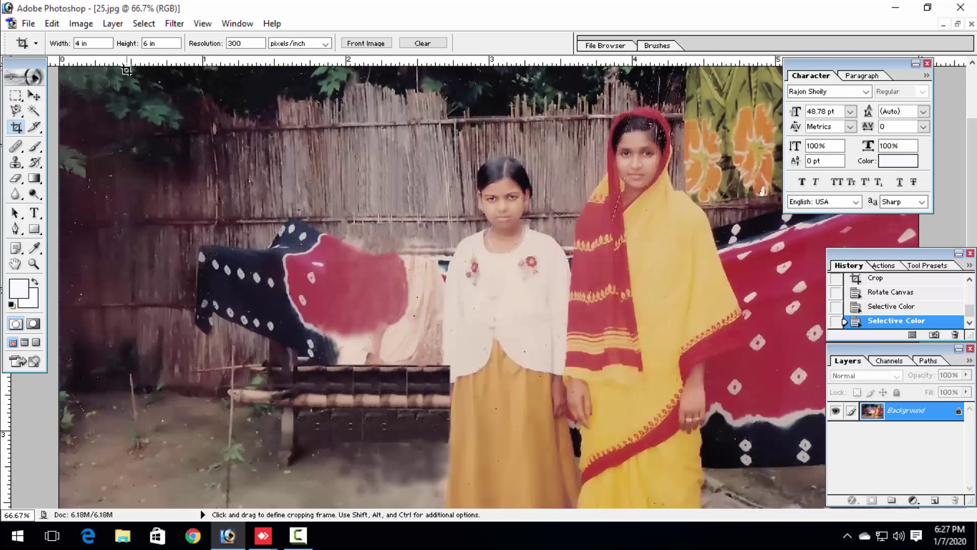
{"action": "key", "text": "ctrl+m"}
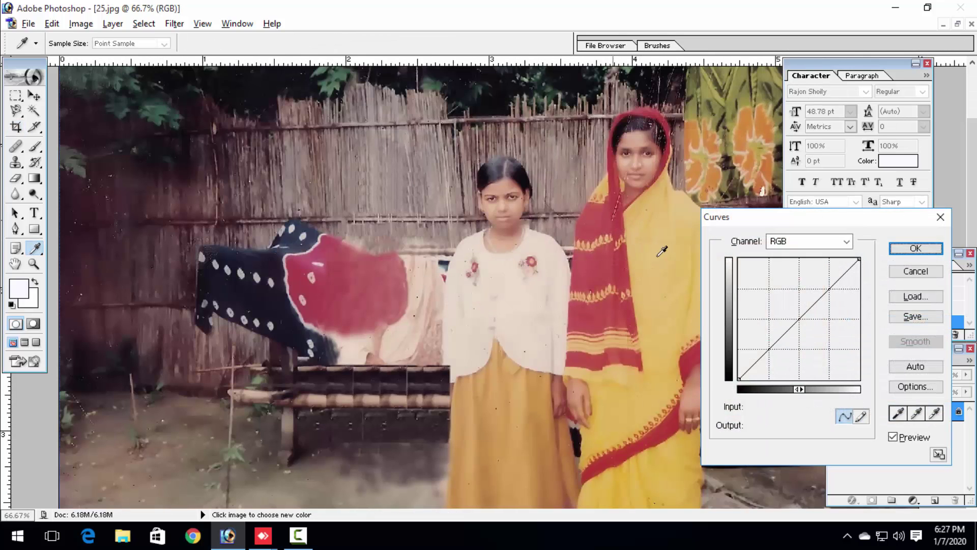
{"action": "left_click", "coordinate": [795, 321]}
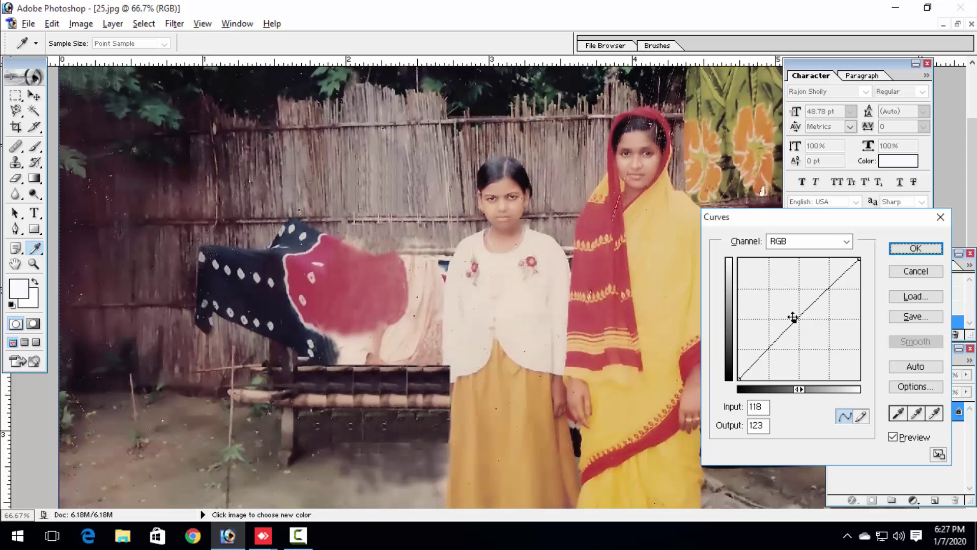
{"action": "key", "text": "Return"}
{"action": "key", "text": "c"}
{"action": "key", "text": "ctrl+minus"}
{"action": "key", "text": "ctrl+minus"}
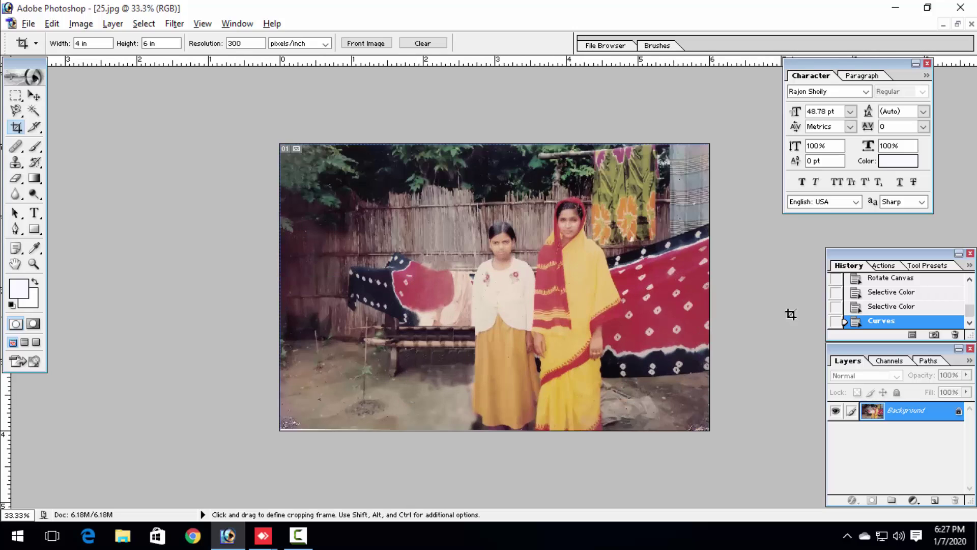
- Apply the Imagenomic Portraiture filter to the whole photo with the Default preset
{"action": "key", "text": "ctrl+plus"}
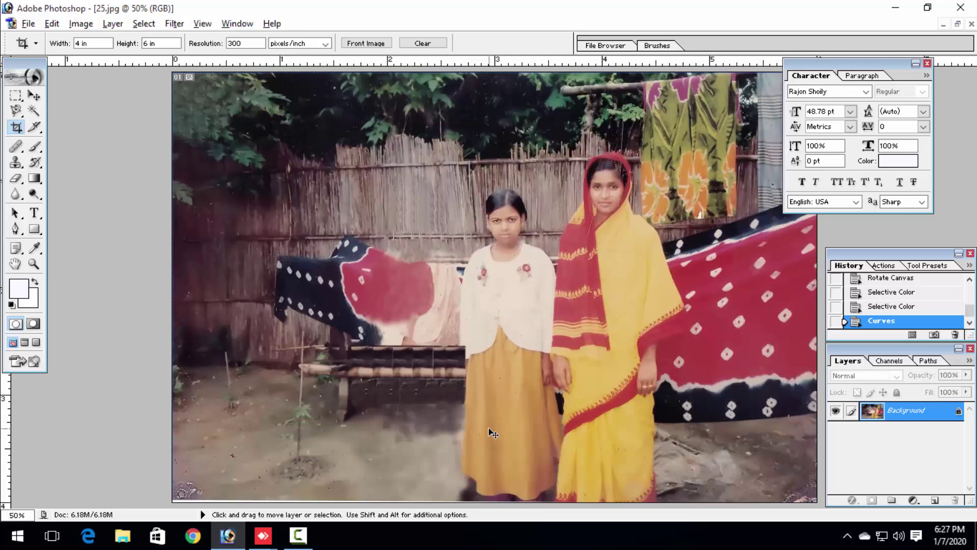
{"action": "key", "text": "ctrl+minus"}
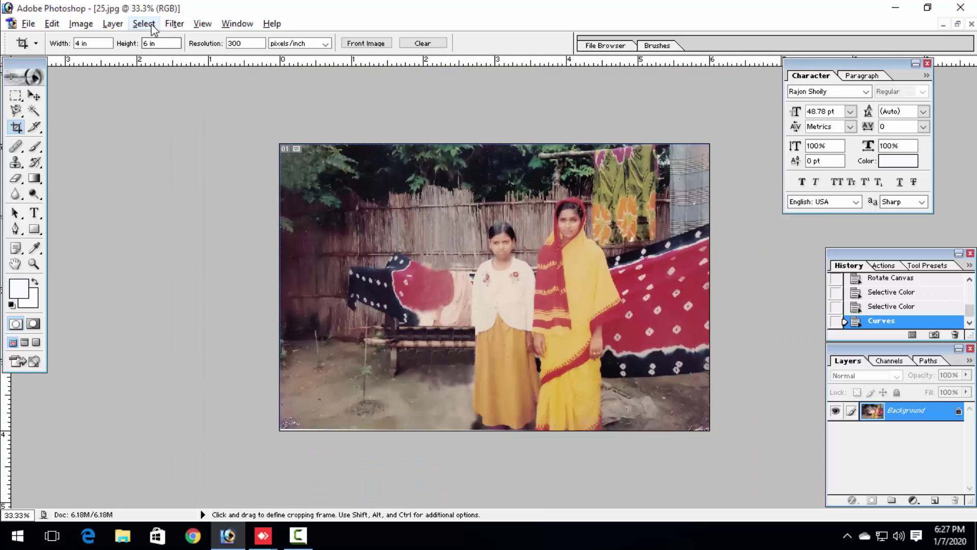
{"action": "left_click", "coordinate": [174, 23]}
{"action": "mouse_move", "coordinate": [229, 424]}
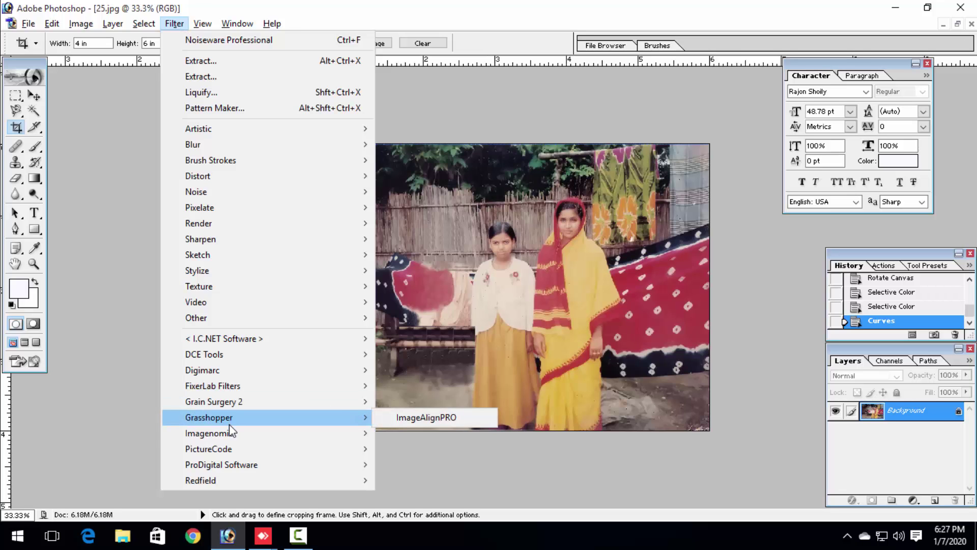
{"action": "left_click", "coordinate": [484, 465]}
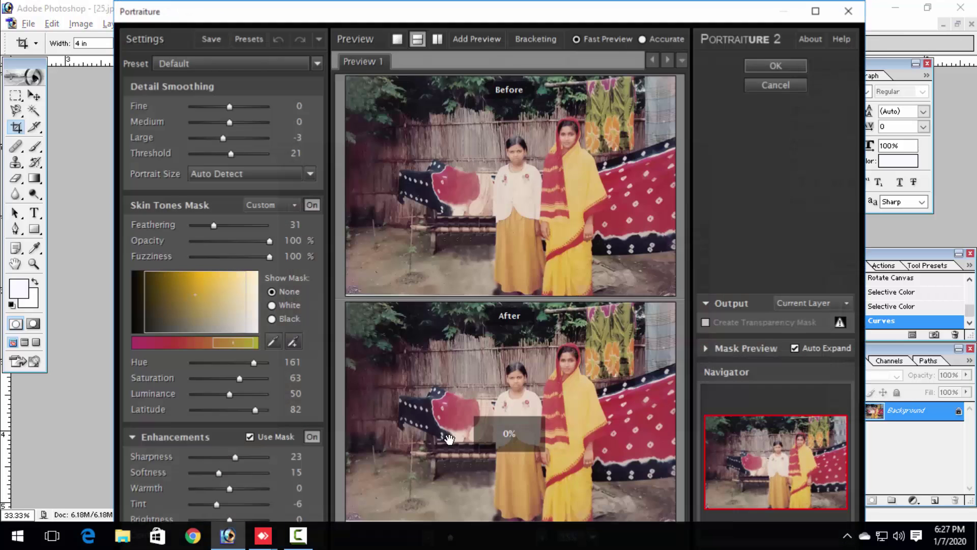
{"action": "left_click", "coordinate": [756, 71]}
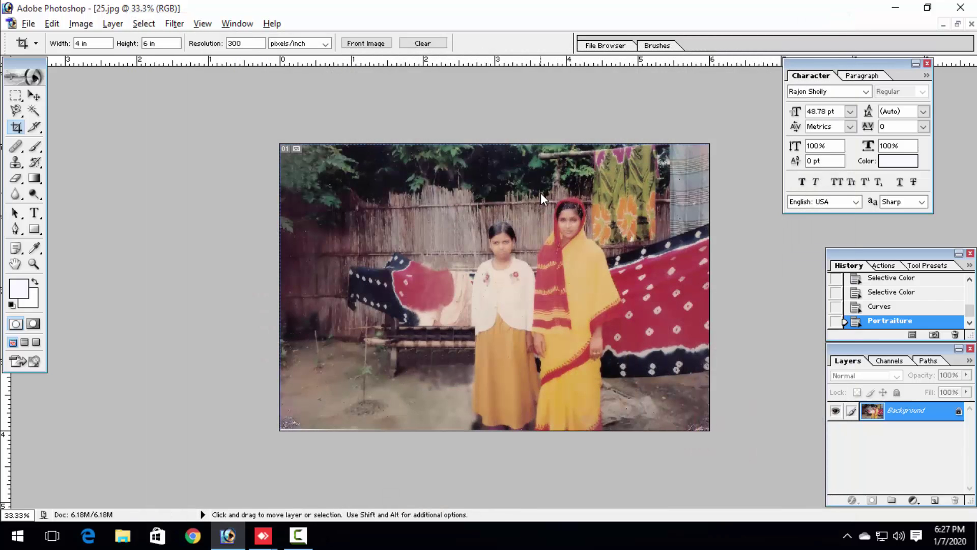
- Undo the Portraiture smoothing and check the faces at close range
{"action": "key", "text": "ctrl+z"}
{"action": "key", "text": "ctrl+plus"}
{"action": "key", "text": "ctrl+plus"}
{"action": "key", "text": "ctrl+plus"}
{"action": "left_click_drag", "start_coordinate": [738, 156], "coordinate": [597, 327]}
{"action": "key", "text": "ctrl+minus"}
{"action": "key", "text": "ctrl+minus"}
{"action": "key", "text": "ctrl+minus"}
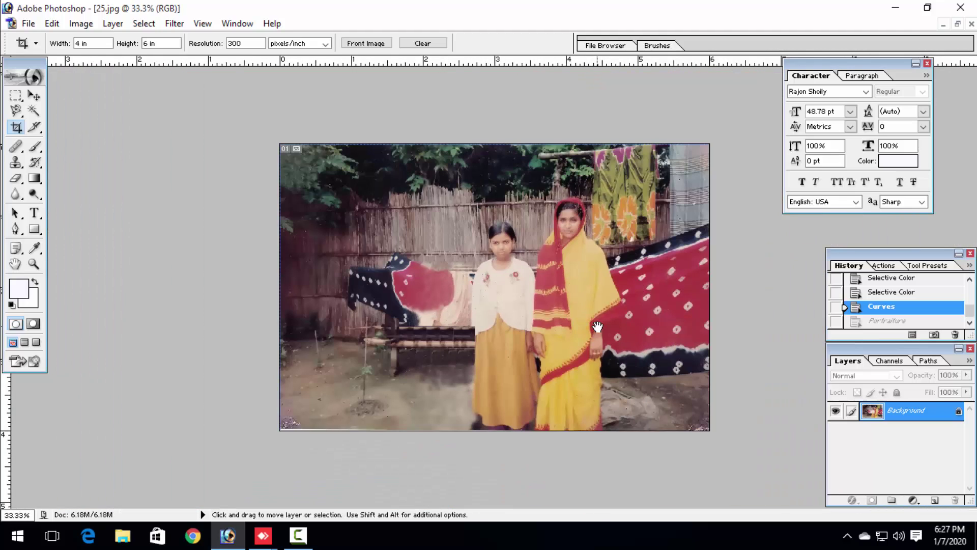
{"action": "left_click", "coordinate": [84, 27]}
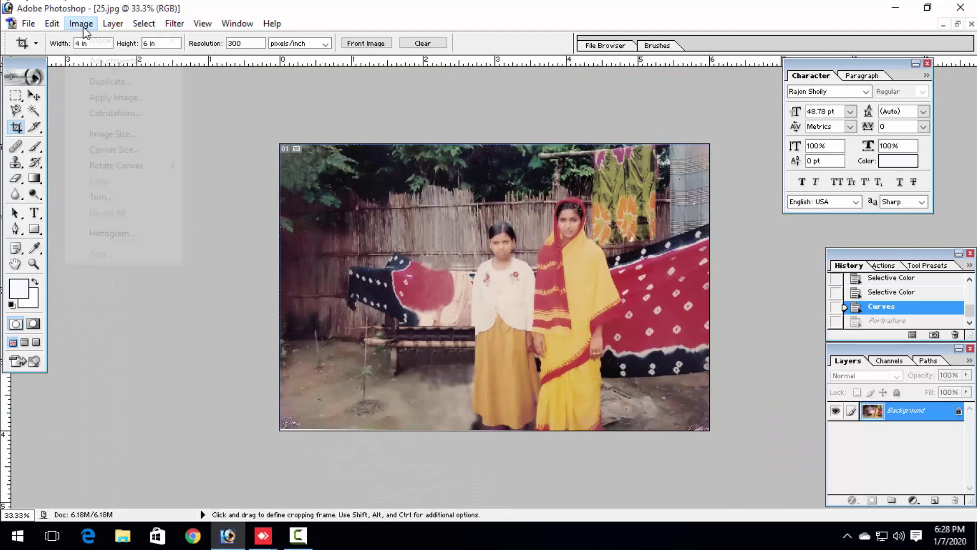
{"action": "left_click", "coordinate": [344, 152]}
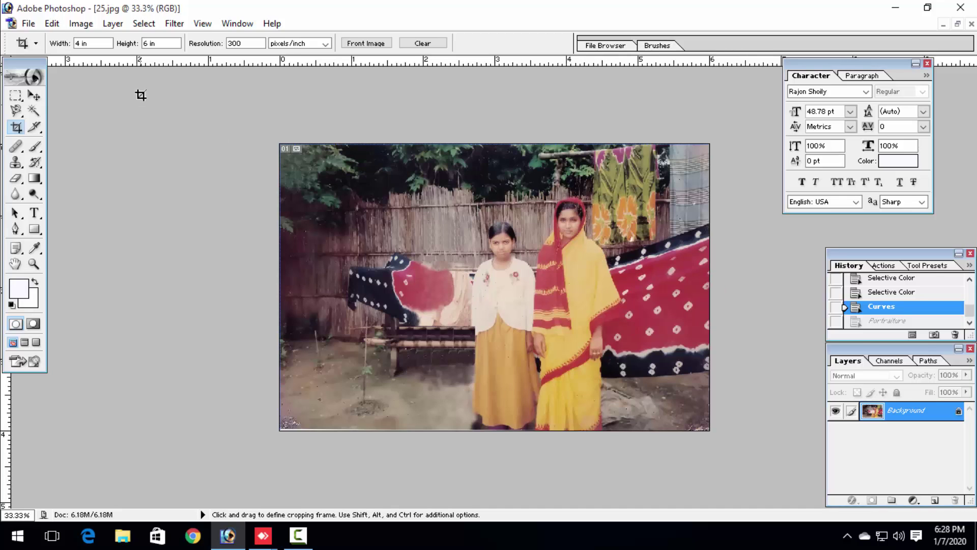
{"action": "left_click", "coordinate": [35, 95]}
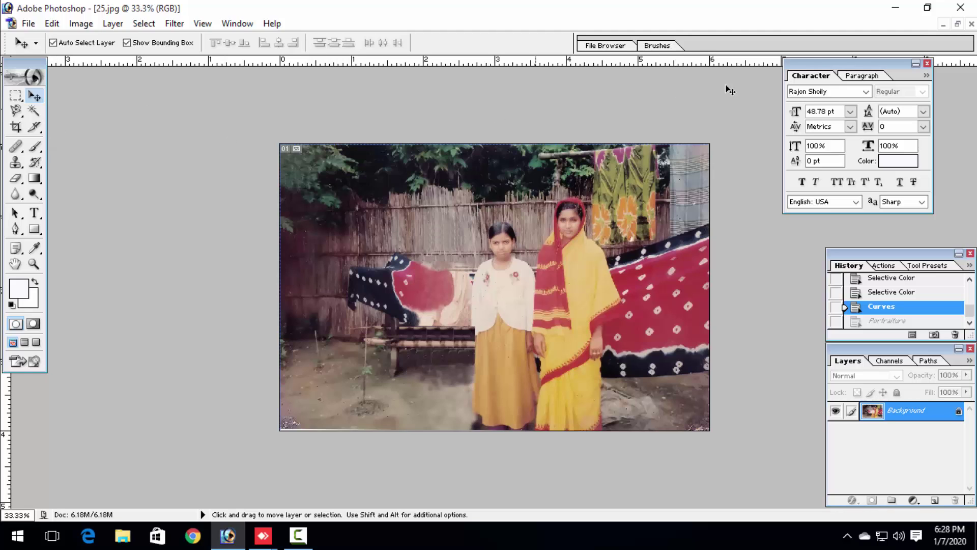
- Restore the maximized photo document to a floating window and reposition it in the workspace
{"action": "left_click", "coordinate": [958, 24]}
{"action": "left_click_drag", "start_coordinate": [334, 83], "coordinate": [451, 81]}
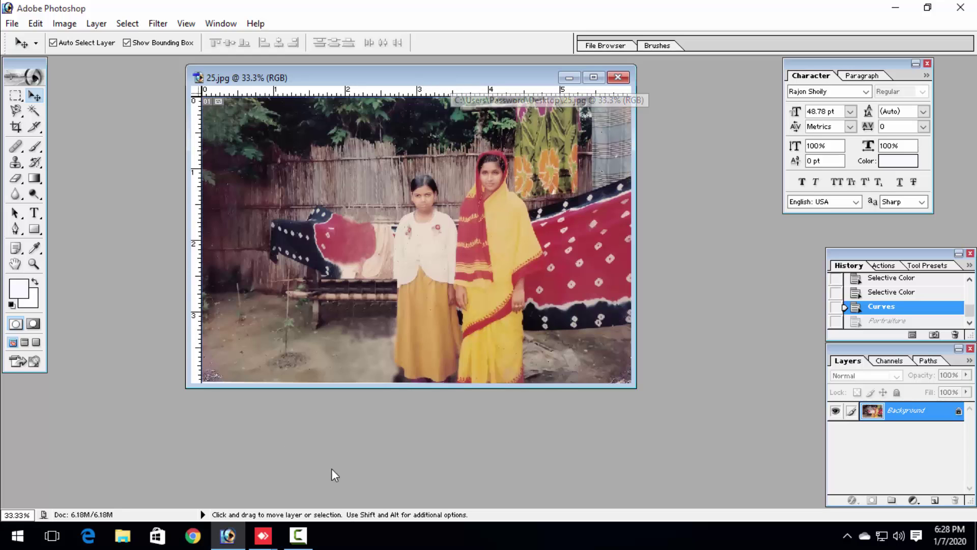
{"action": "left_click", "coordinate": [299, 536]}
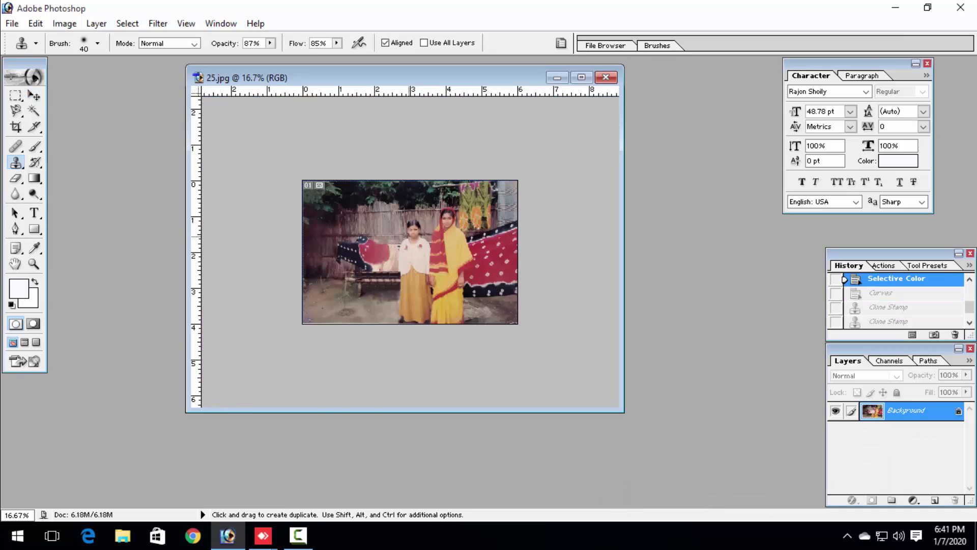
- Maximize the document window of 25.jpg for close work on the two figures
{"action": "left_click", "coordinate": [581, 77]}
{"action": "key", "text": "ctrl+plus"}
{"action": "key", "text": "ctrl+plus"}
{"action": "key", "text": "ctrl+plus"}
{"action": "key", "text": "ctrl+plus"}
{"action": "key", "text": "ctrl+plus"}
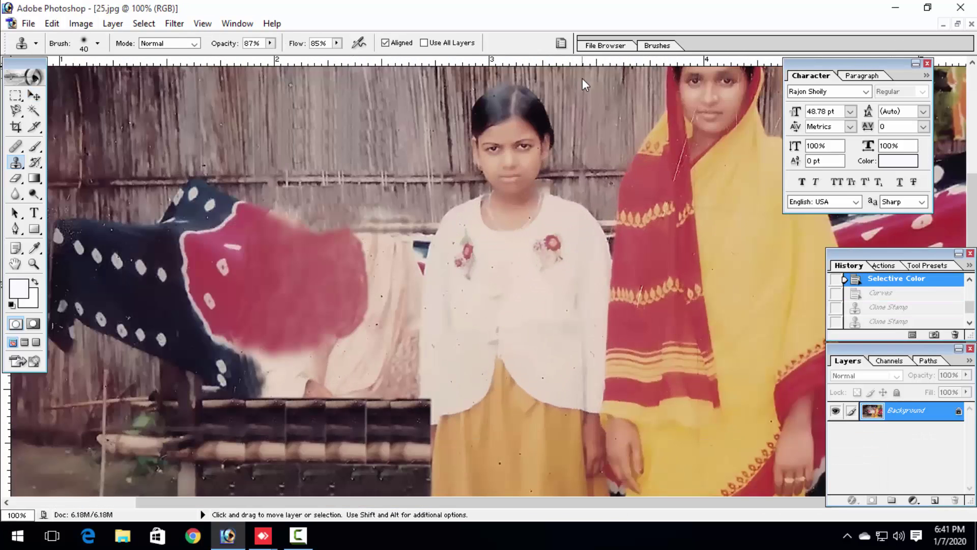
{"action": "left_click_drag", "start_coordinate": [545, 156], "coordinate": [491, 220]}
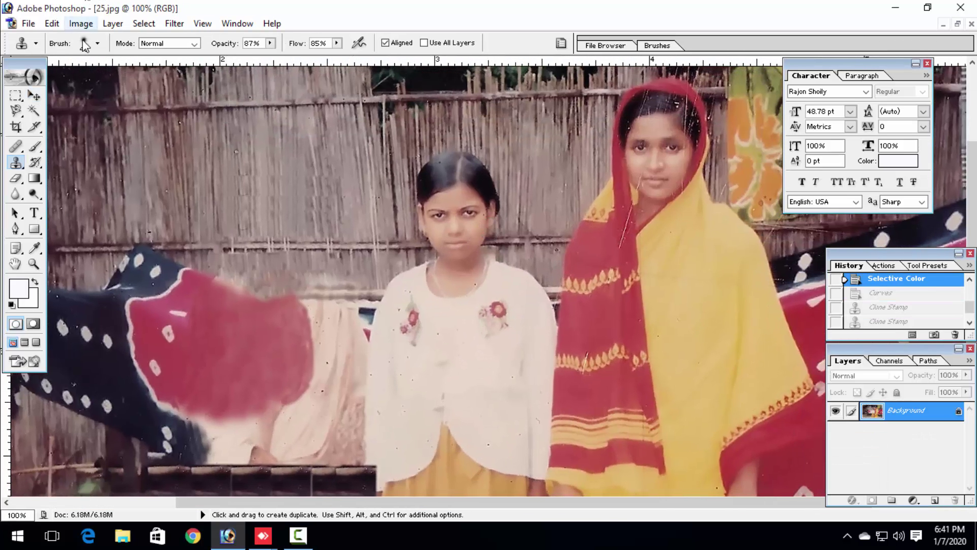
- Apply a Channel Mixer adjustment to the Blue output channel to give the photo a slightly bluer tone
{"action": "left_click", "coordinate": [81, 23]}
{"action": "mouse_move", "coordinate": [113, 60]}
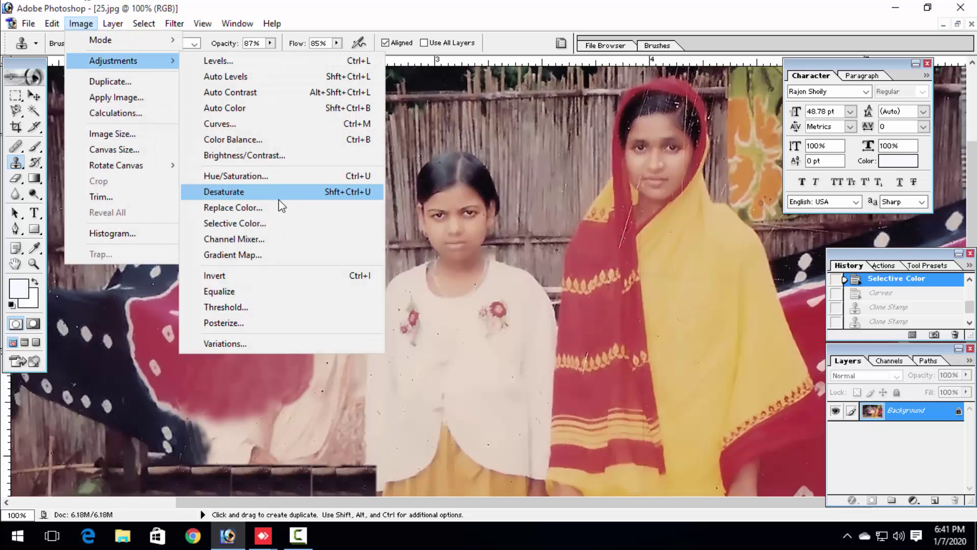
{"action": "left_click", "coordinate": [268, 237]}
{"action": "left_click", "coordinate": [720, 212]}
{"action": "left_click", "coordinate": [706, 248]}
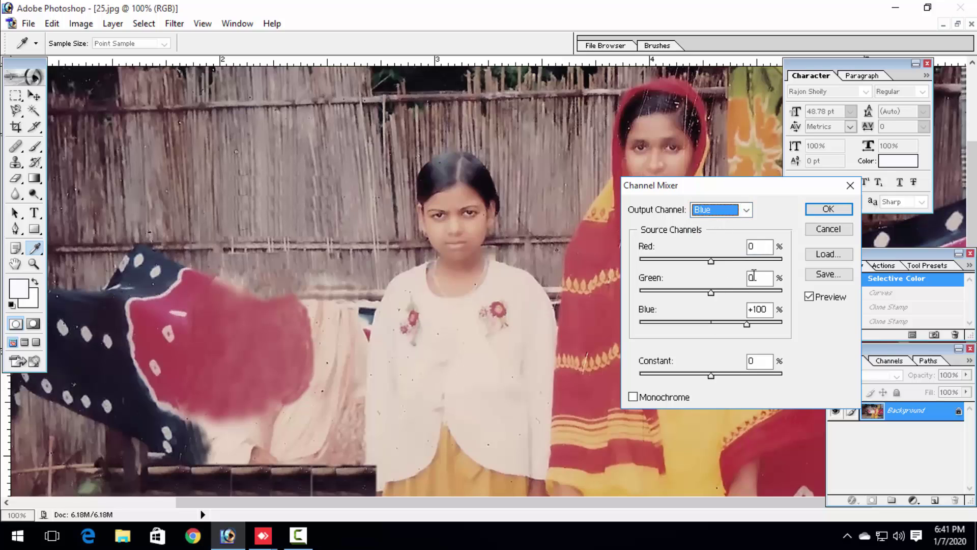
{"action": "key", "text": "Return"}
{"action": "key", "text": "ctrl+minus"}
{"action": "key", "text": "ctrl+minus"}
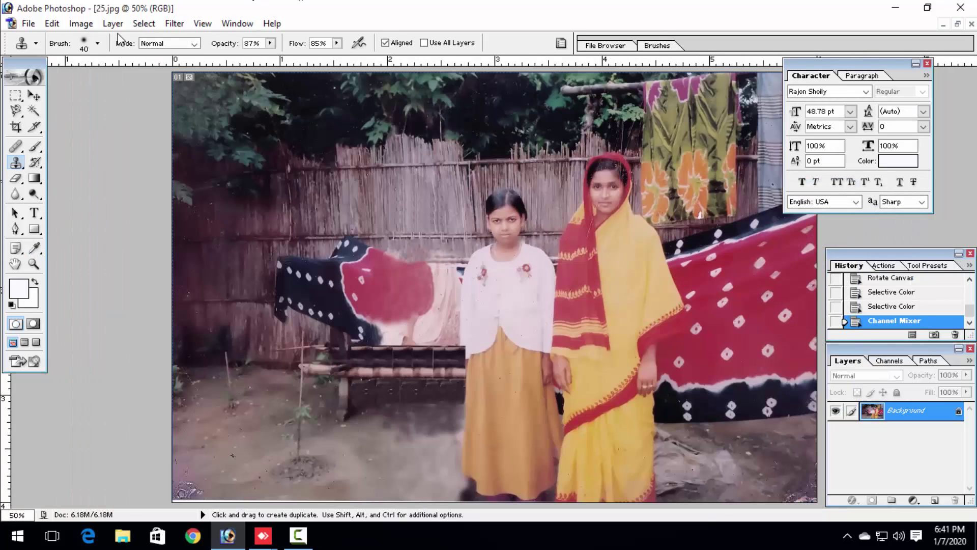
- Apply a Relative Selective Color adjustment to the Blacks with black raised to about +13%
{"action": "left_click", "coordinate": [81, 23]}
{"action": "mouse_move", "coordinate": [127, 64]}
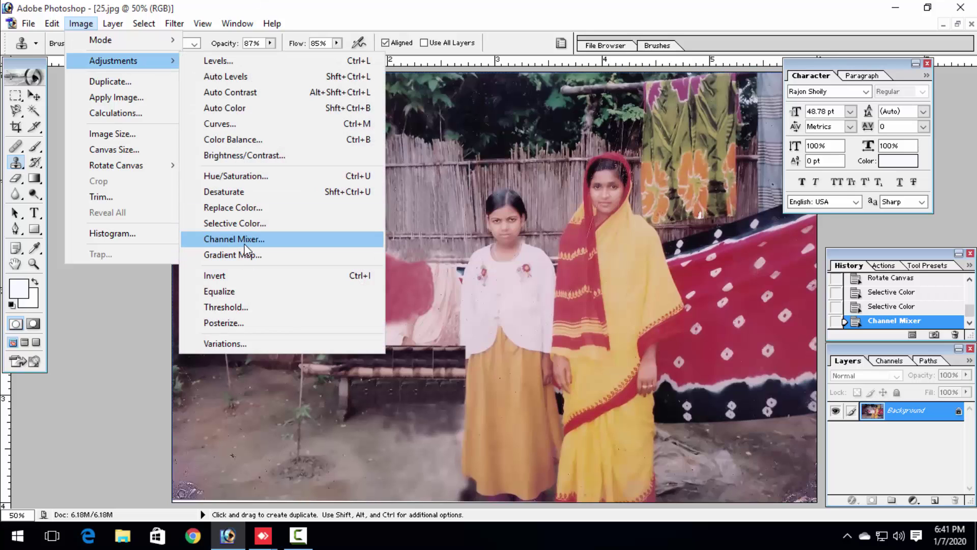
{"action": "left_click", "coordinate": [235, 223]}
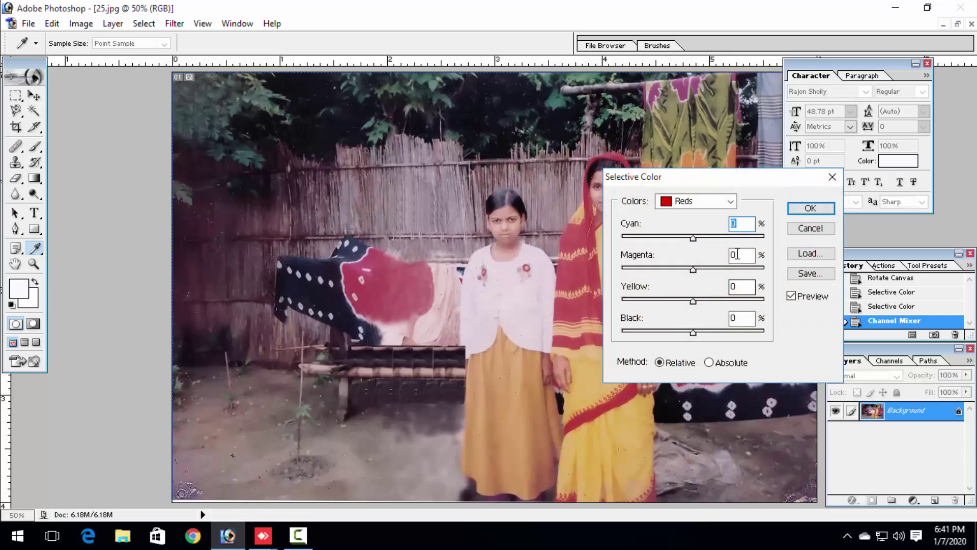
{"action": "left_click_drag", "start_coordinate": [720, 185], "coordinate": [661, 275]}
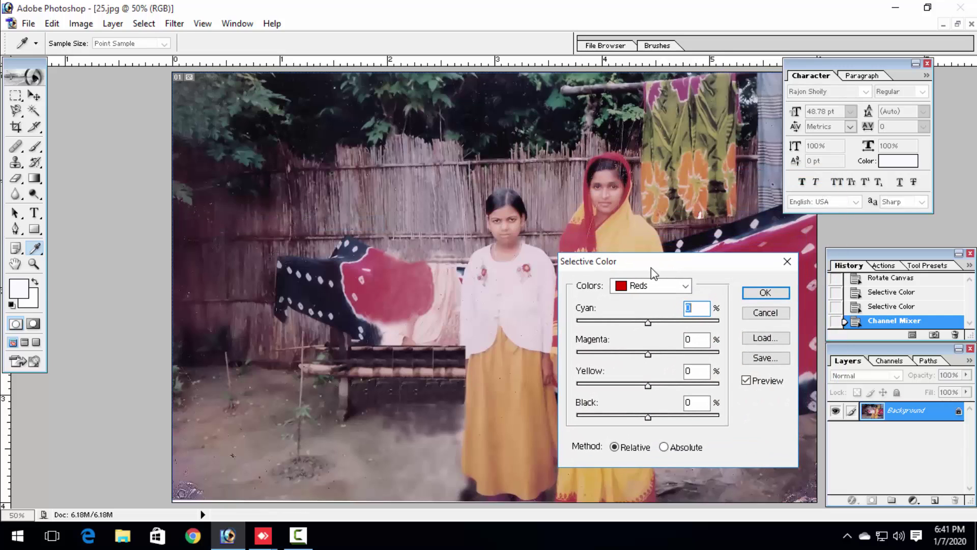
{"action": "left_click", "coordinate": [656, 294]}
{"action": "left_click", "coordinate": [651, 393]}
{"action": "left_click", "coordinate": [657, 415]}
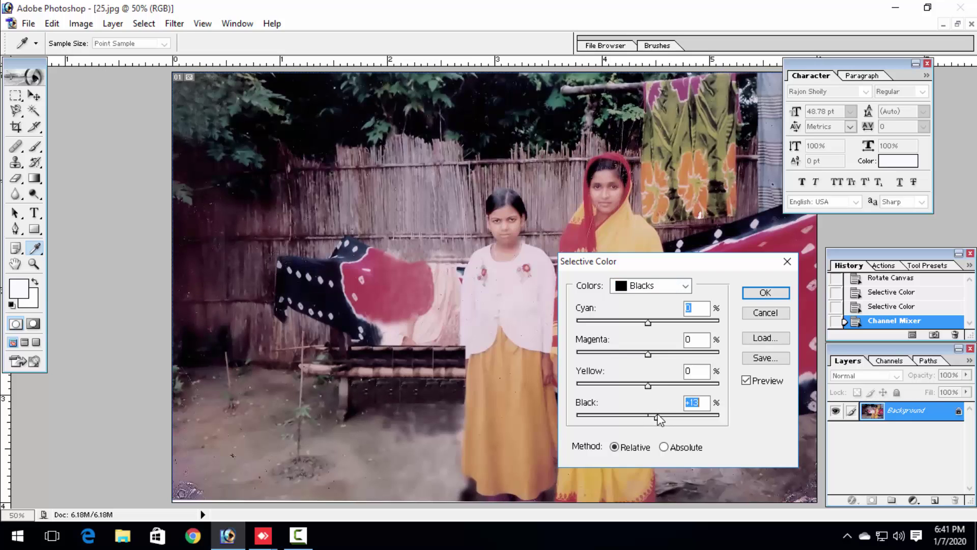
{"action": "key", "text": "Return"}
{"action": "key", "text": "s"}
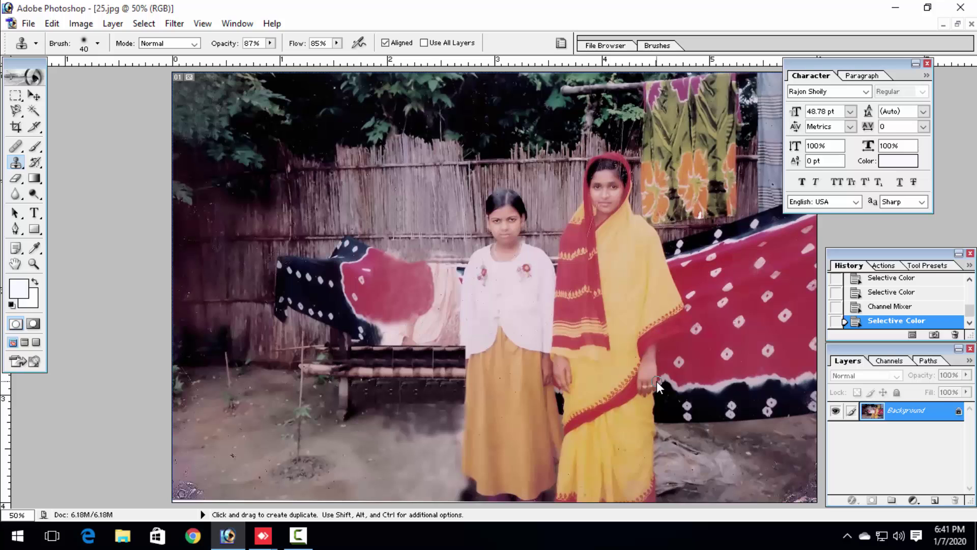
- Clone clean red fabric over the white scratches on the woman's headscarf below her face with the Clone Stamp
{"action": "key", "text": "ctrl+minus"}
{"action": "key", "text": "ctrl+minus"}
{"action": "key", "text": "ctrl+plus"}
{"action": "key", "text": "ctrl+plus"}
{"action": "key", "text": "ctrl+plus"}
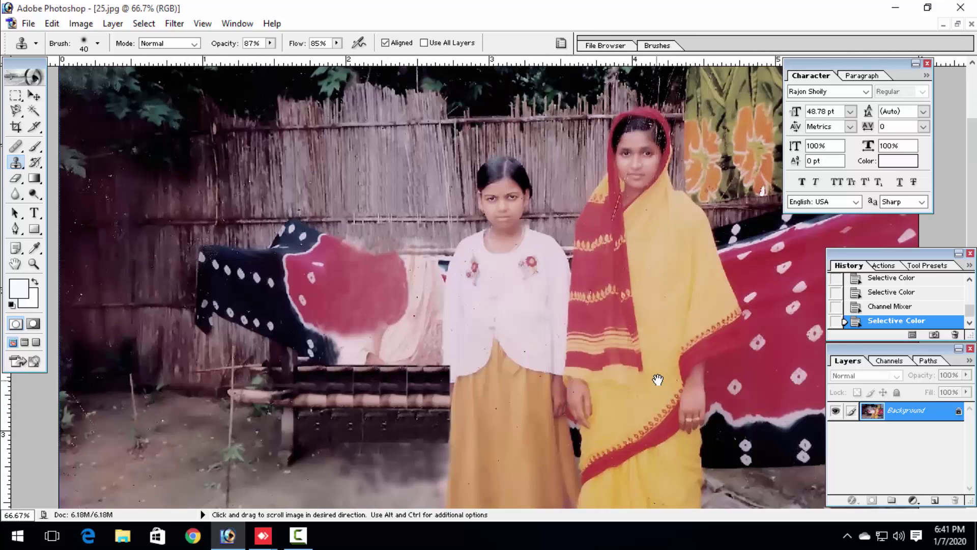
{"action": "key", "text": "ctrl+plus"}
{"action": "key", "text": "ctrl+plus"}
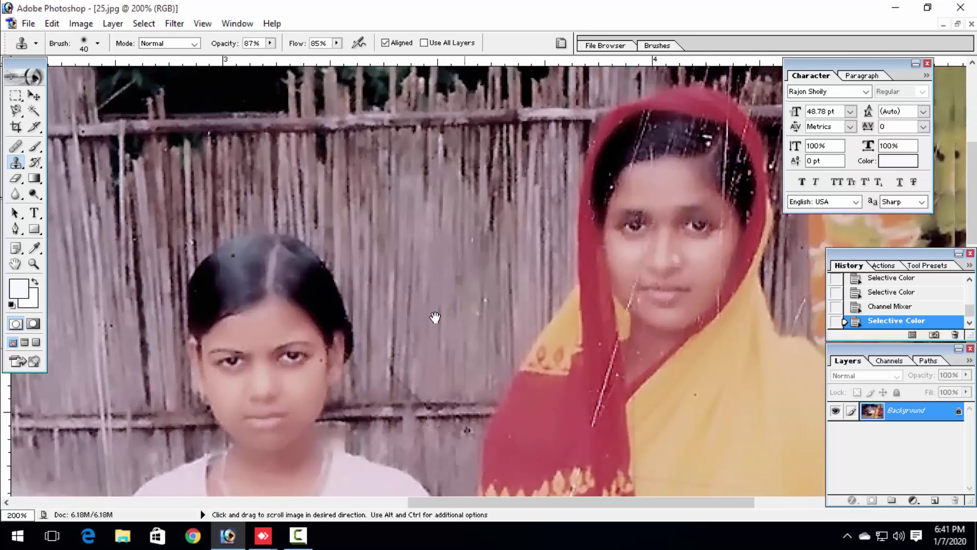
{"action": "left_click_drag", "start_coordinate": [435, 317], "coordinate": [349, 242]}
{"action": "left_click", "coordinate": [511, 366], "text": "alt"}
{"action": "left_click", "coordinate": [511, 350]}
{"action": "left_click", "coordinate": [512, 326]}
{"action": "left_click", "coordinate": [512, 312]}
{"action": "left_click", "coordinate": [512, 310]}
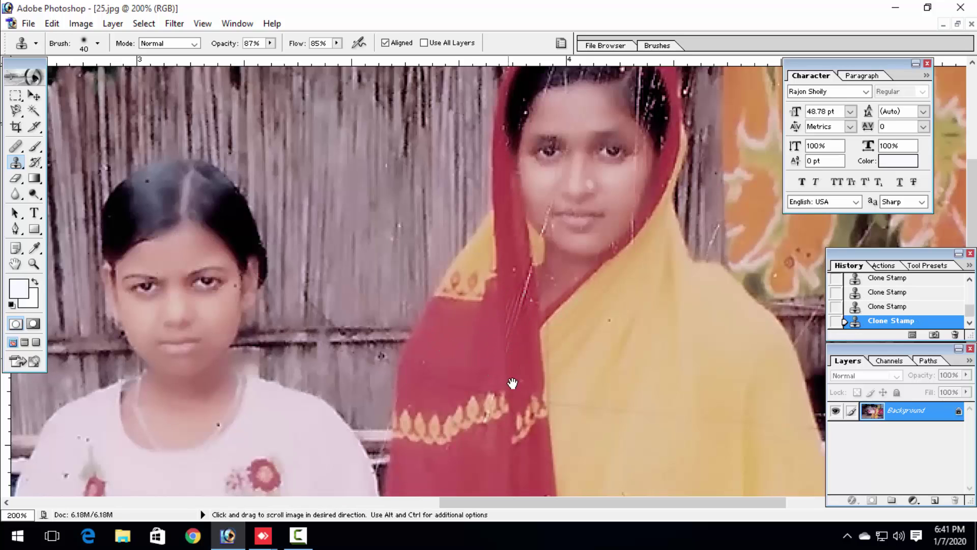
{"action": "left_click_drag", "start_coordinate": [502, 295], "coordinate": [504, 356]}
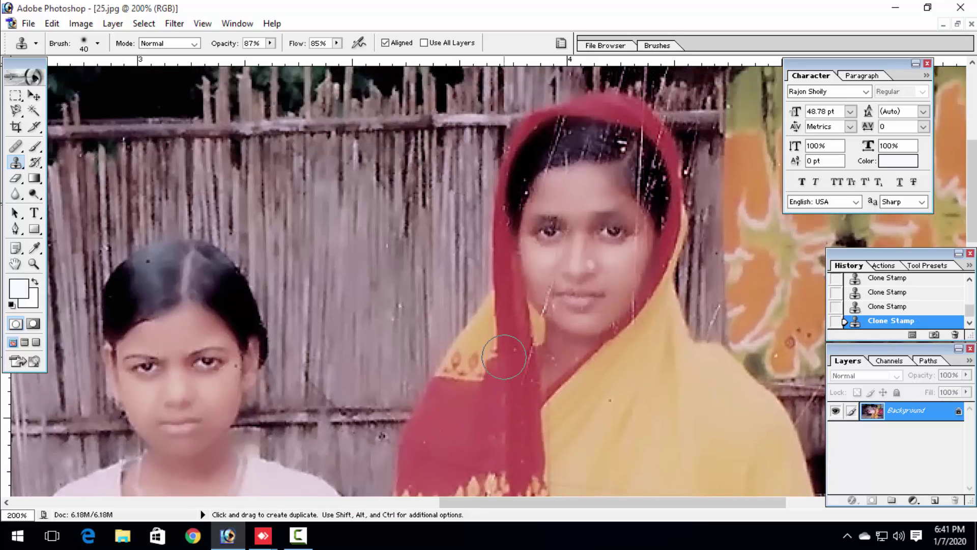
- Save the photo to the Desktop as a JPEG copy named 25 copy, at quality 12 (Maximum) with the Baseline ("Standard") format
{"action": "key", "text": "ctrl+minus"}
{"action": "key", "text": "ctrl+minus"}
{"action": "key", "text": "ctrl+minus"}
{"action": "key", "text": "ctrl+minus"}
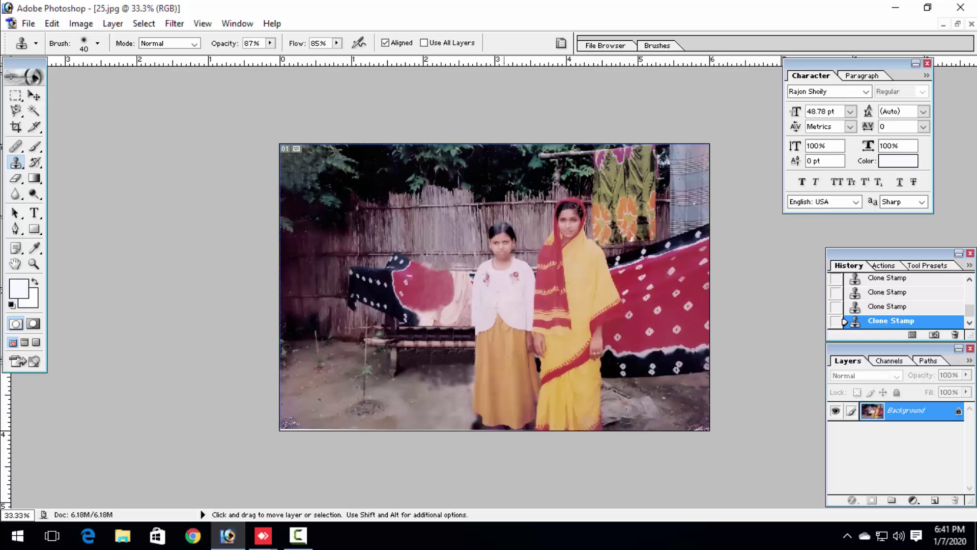
{"action": "key", "text": "ctrl+plus"}
{"action": "key", "text": "ctrl+minus"}
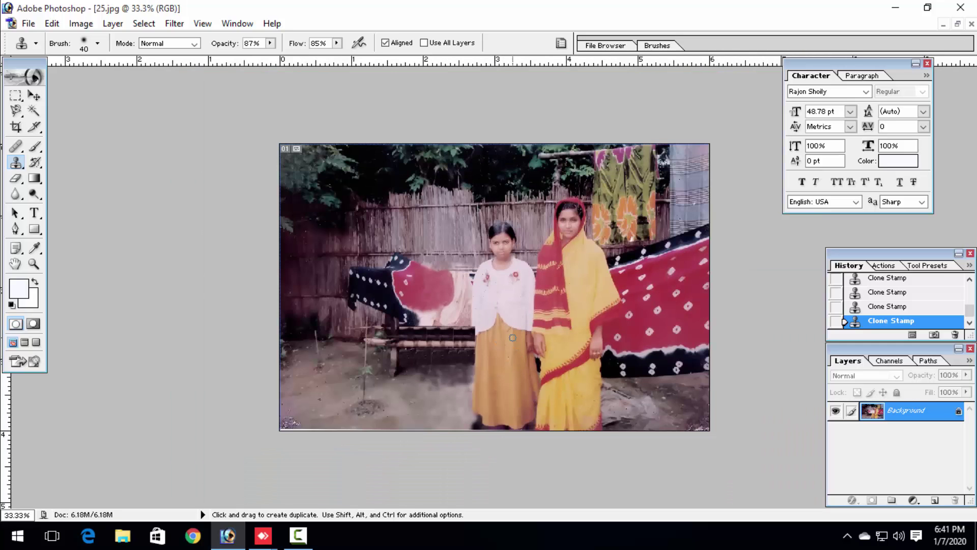
{"action": "key", "text": "ctrl+plus"}
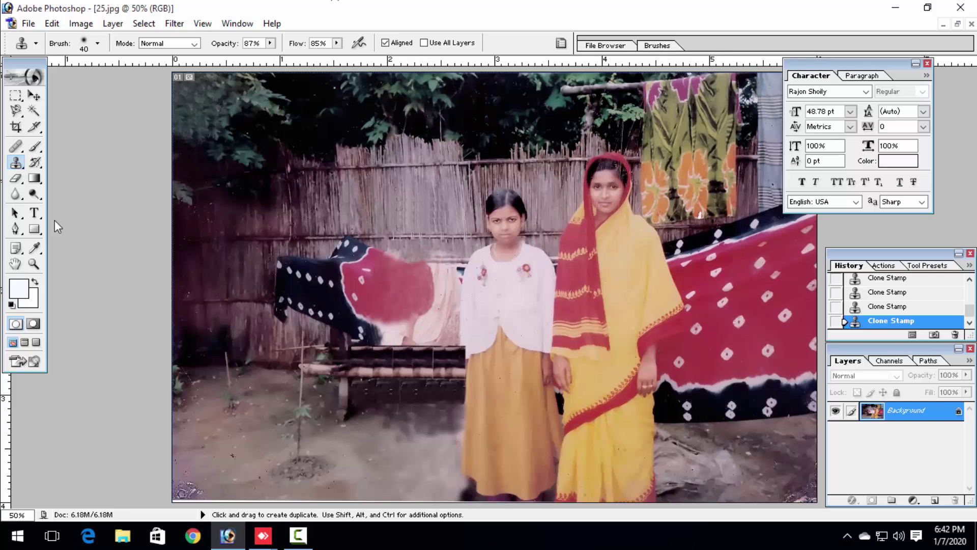
{"action": "key", "text": "ctrl"}
{"action": "key", "text": "ctrl+alt+s"}
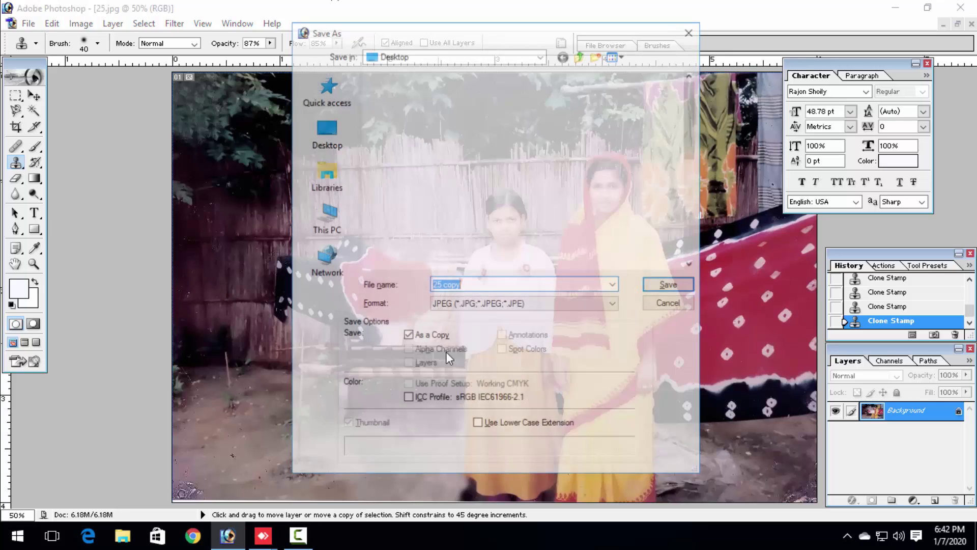
{"action": "left_click", "coordinate": [660, 287]}
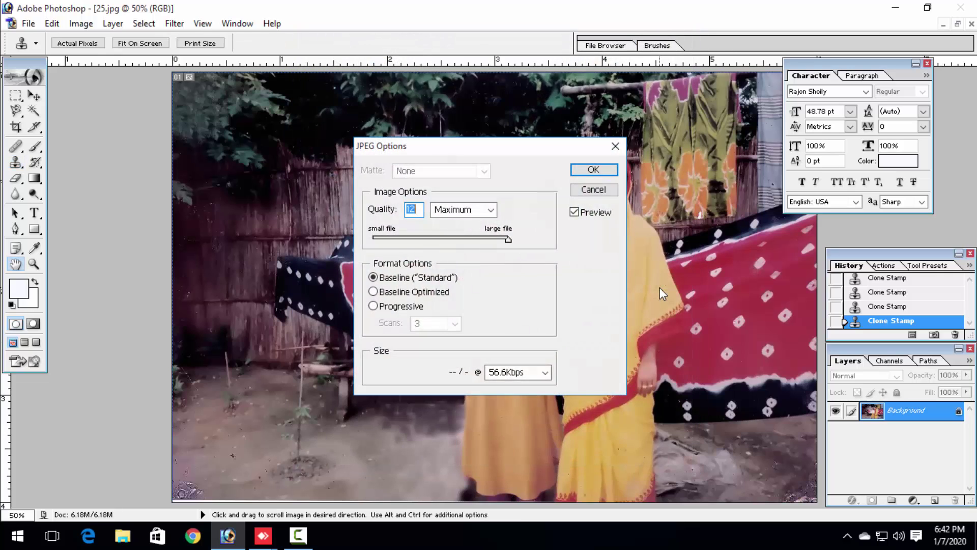
{"action": "key", "text": "Return"}
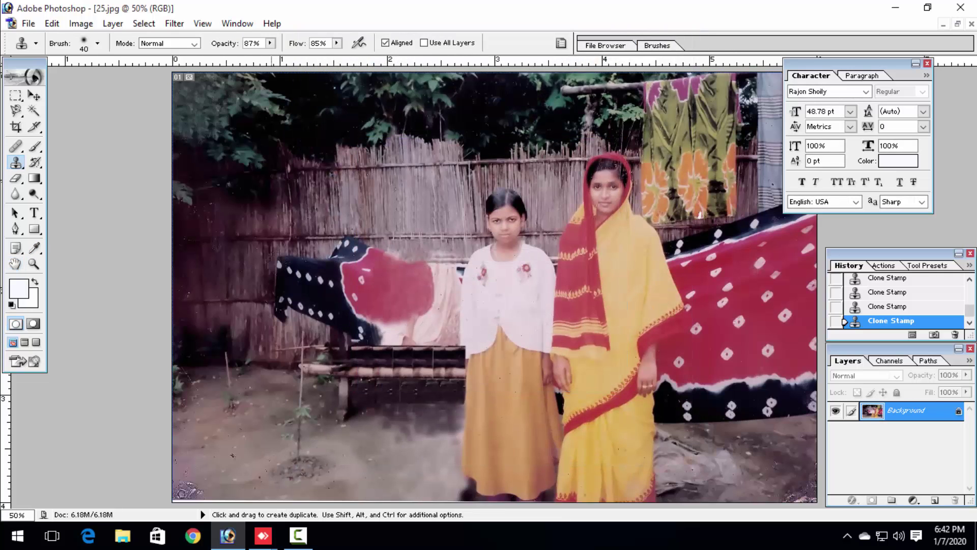